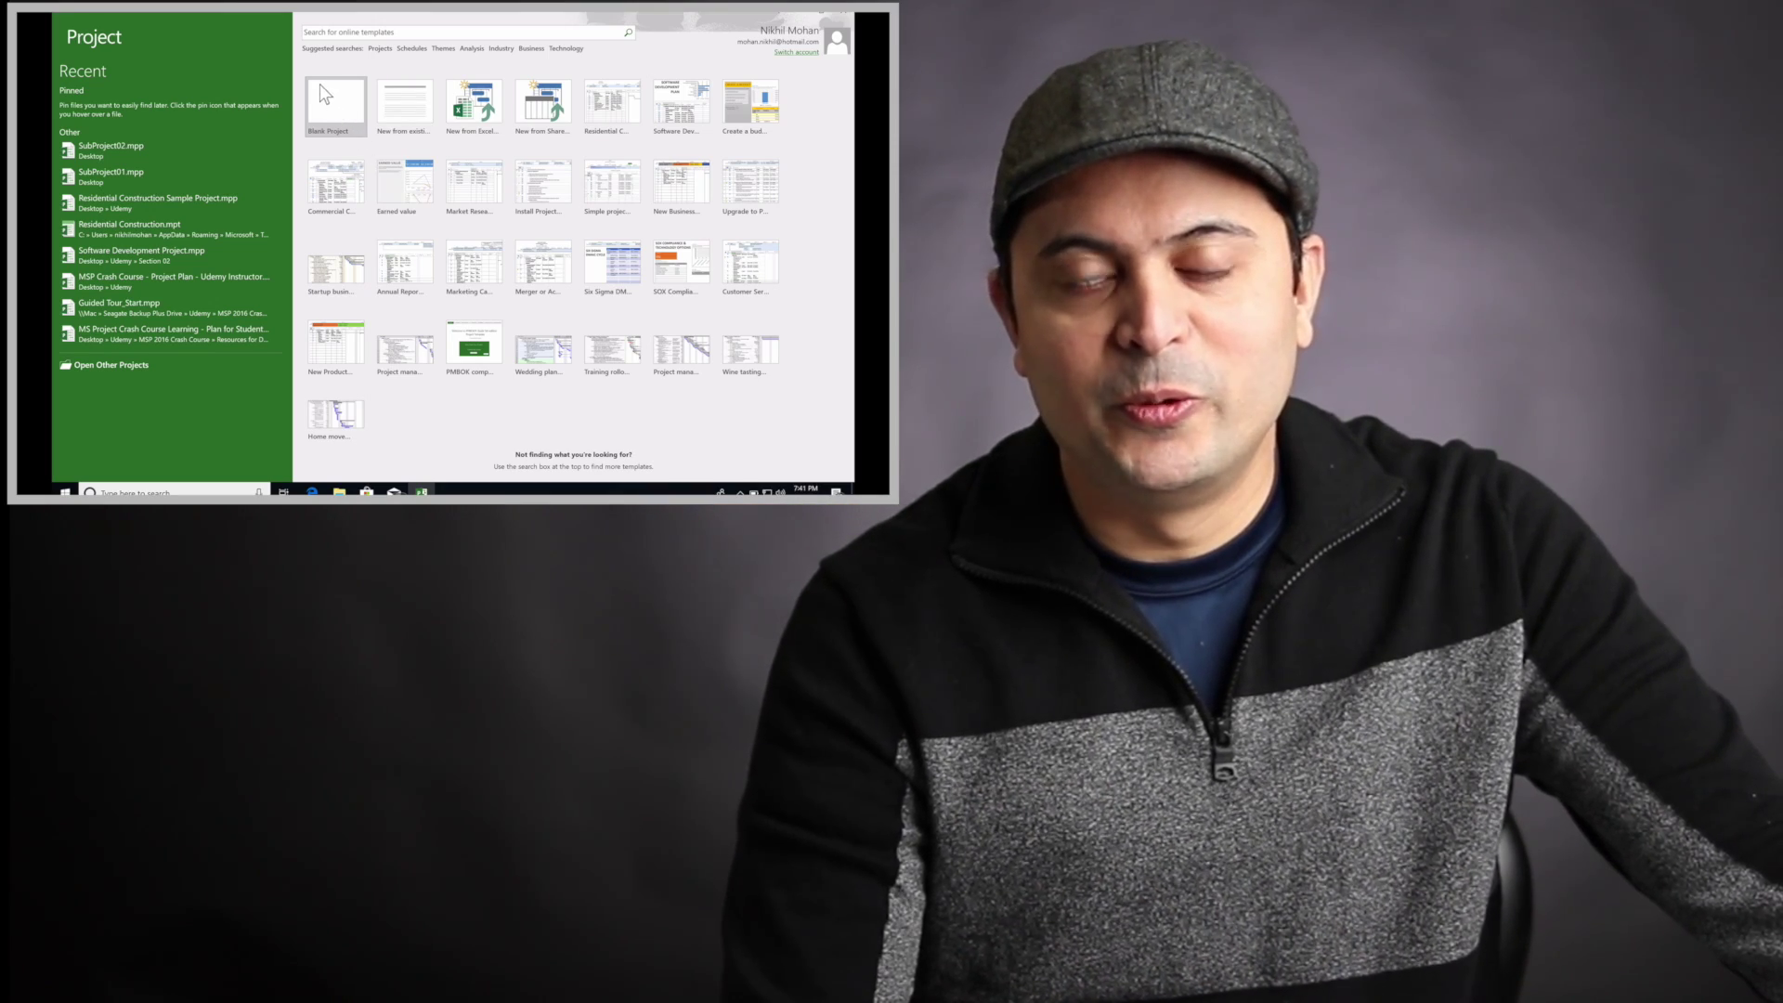
Start a blank project and set its current date to December 3, 2018
{"action": "left_click", "coordinate": [324, 94]}
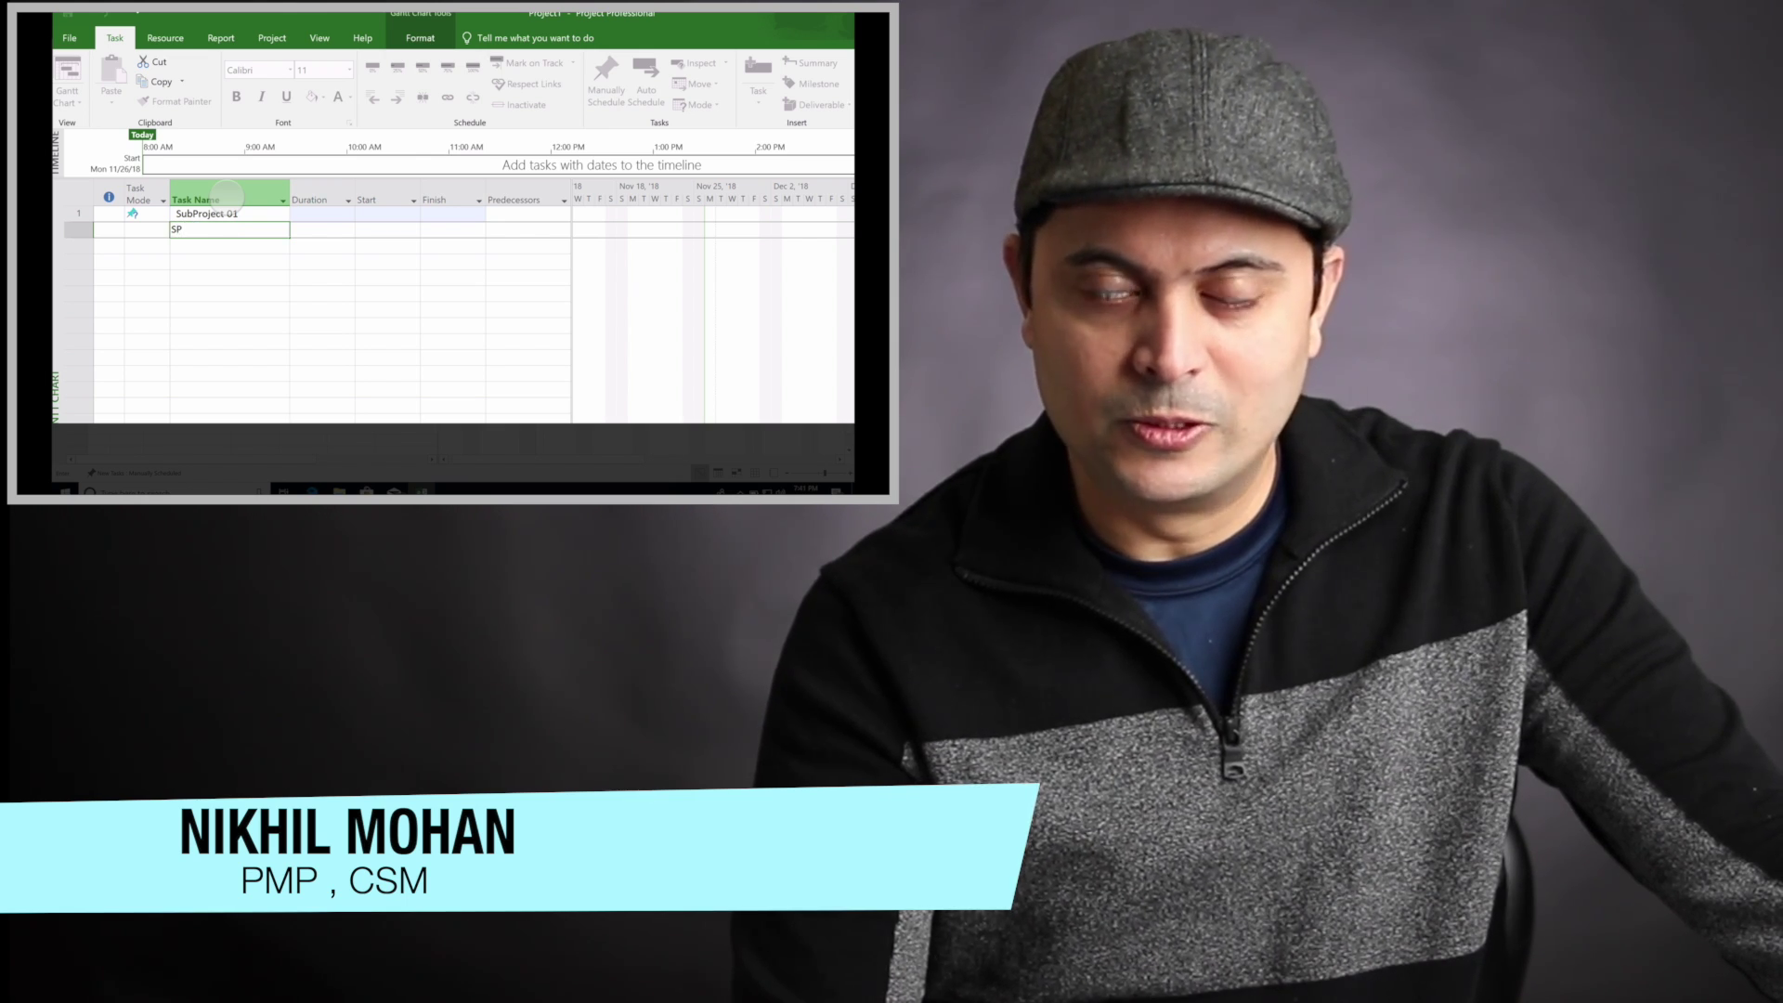
{"action": "type", "text": "Task 01"}
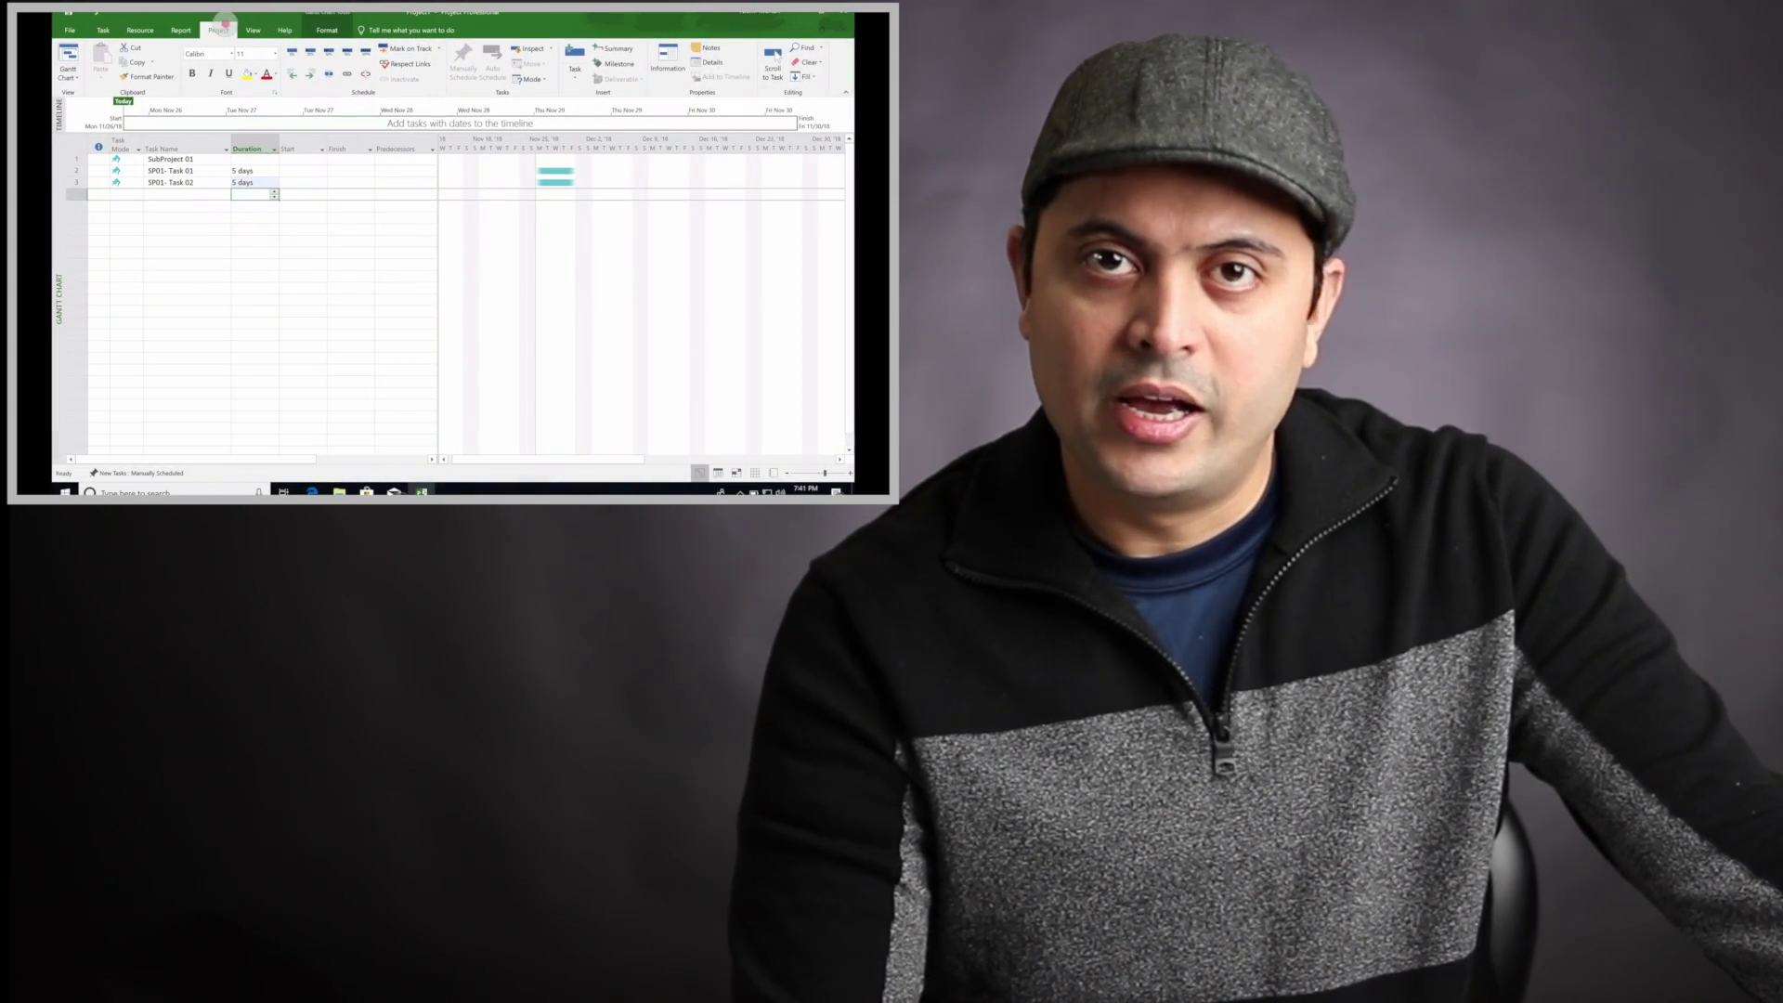
{"action": "left_click", "coordinate": [219, 30]}
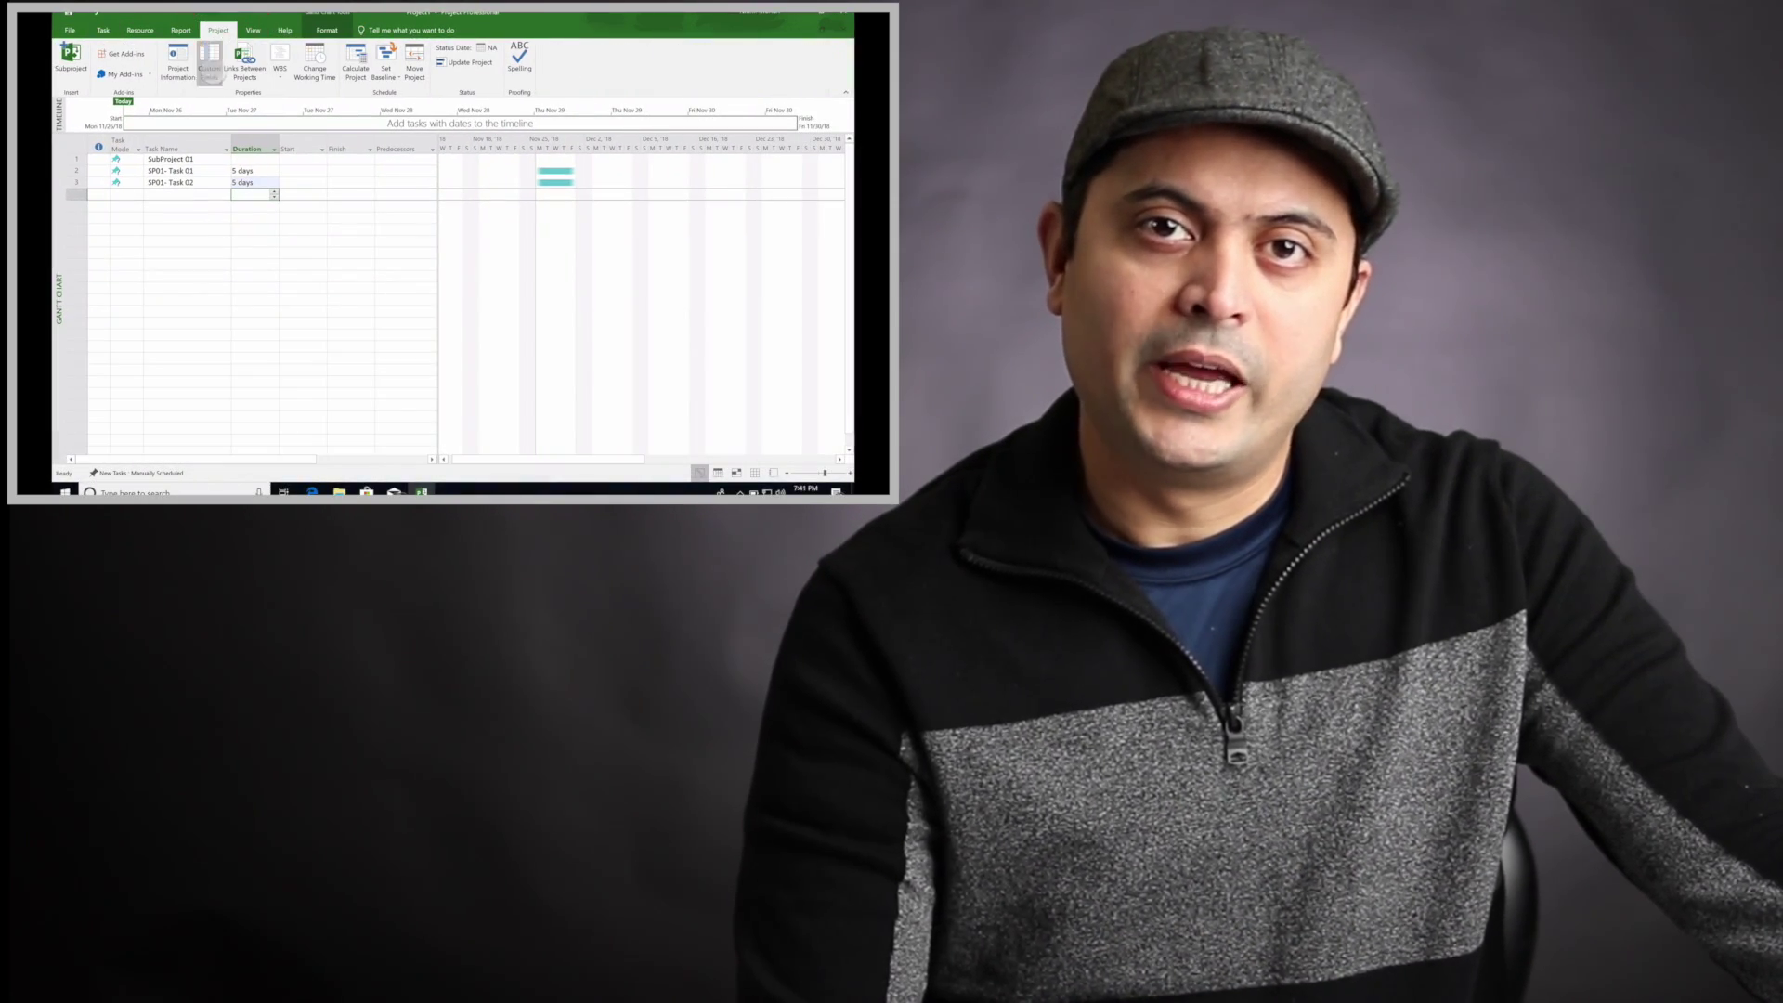
{"action": "left_click", "coordinate": [180, 63]}
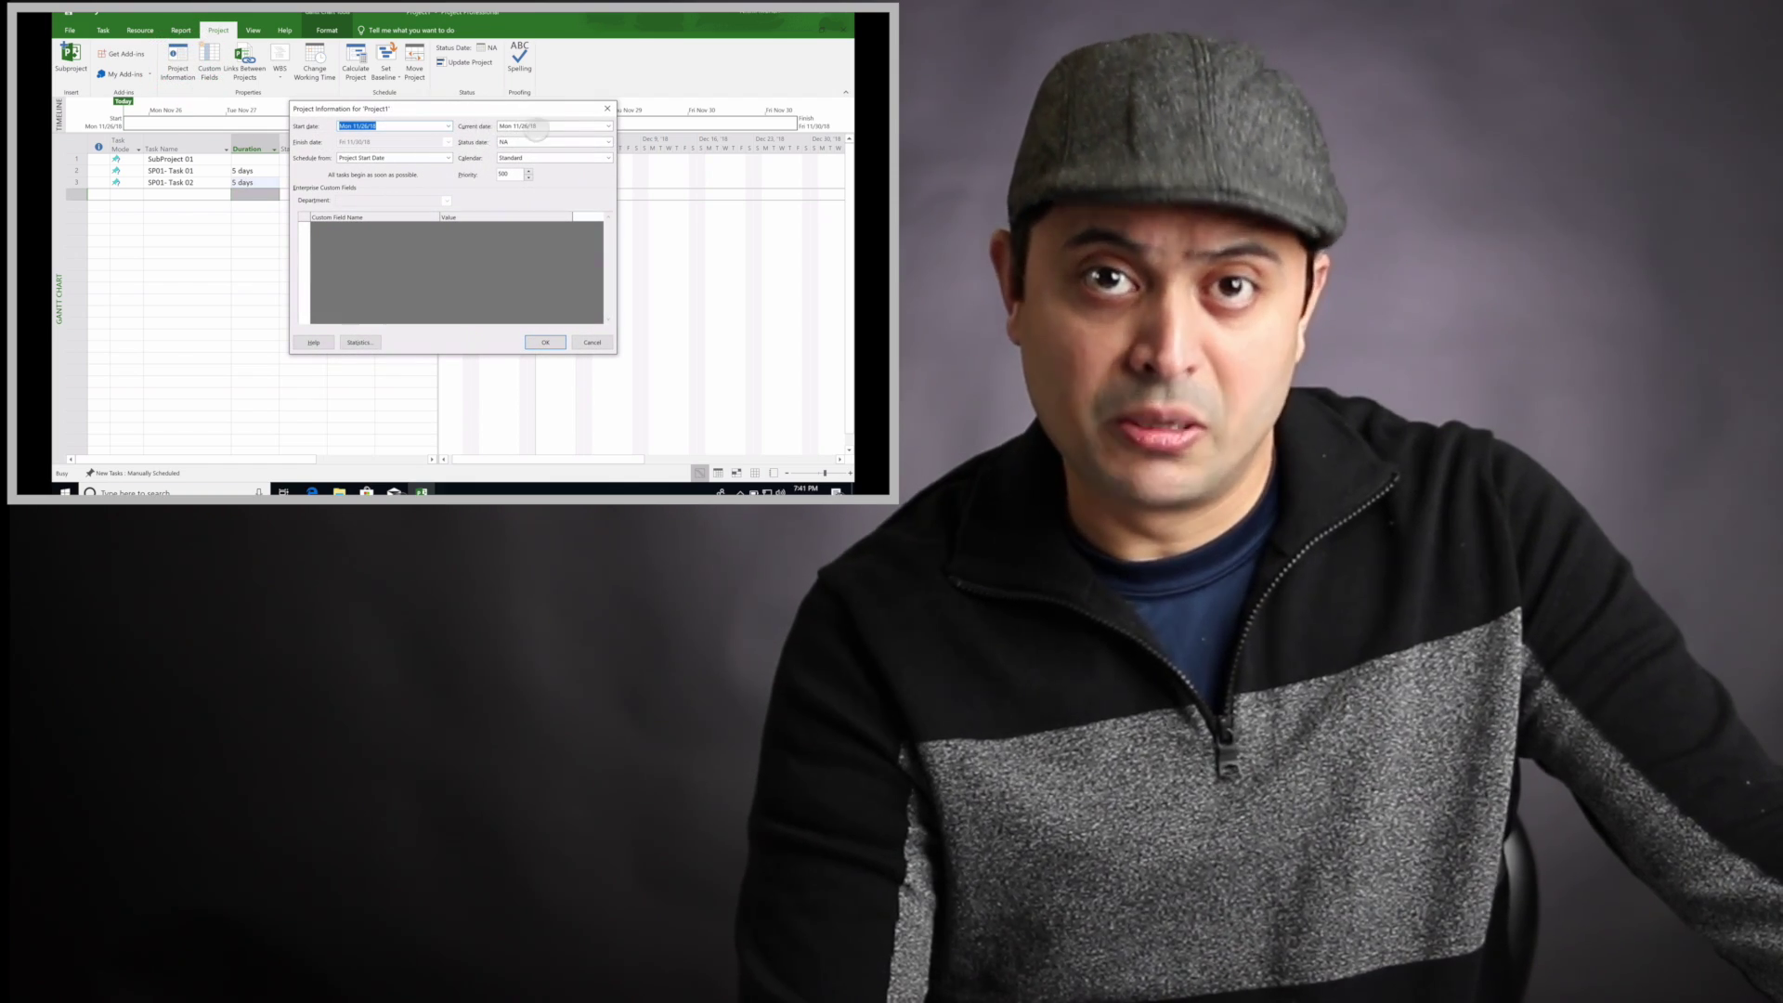
{"action": "left_click", "coordinate": [607, 126]}
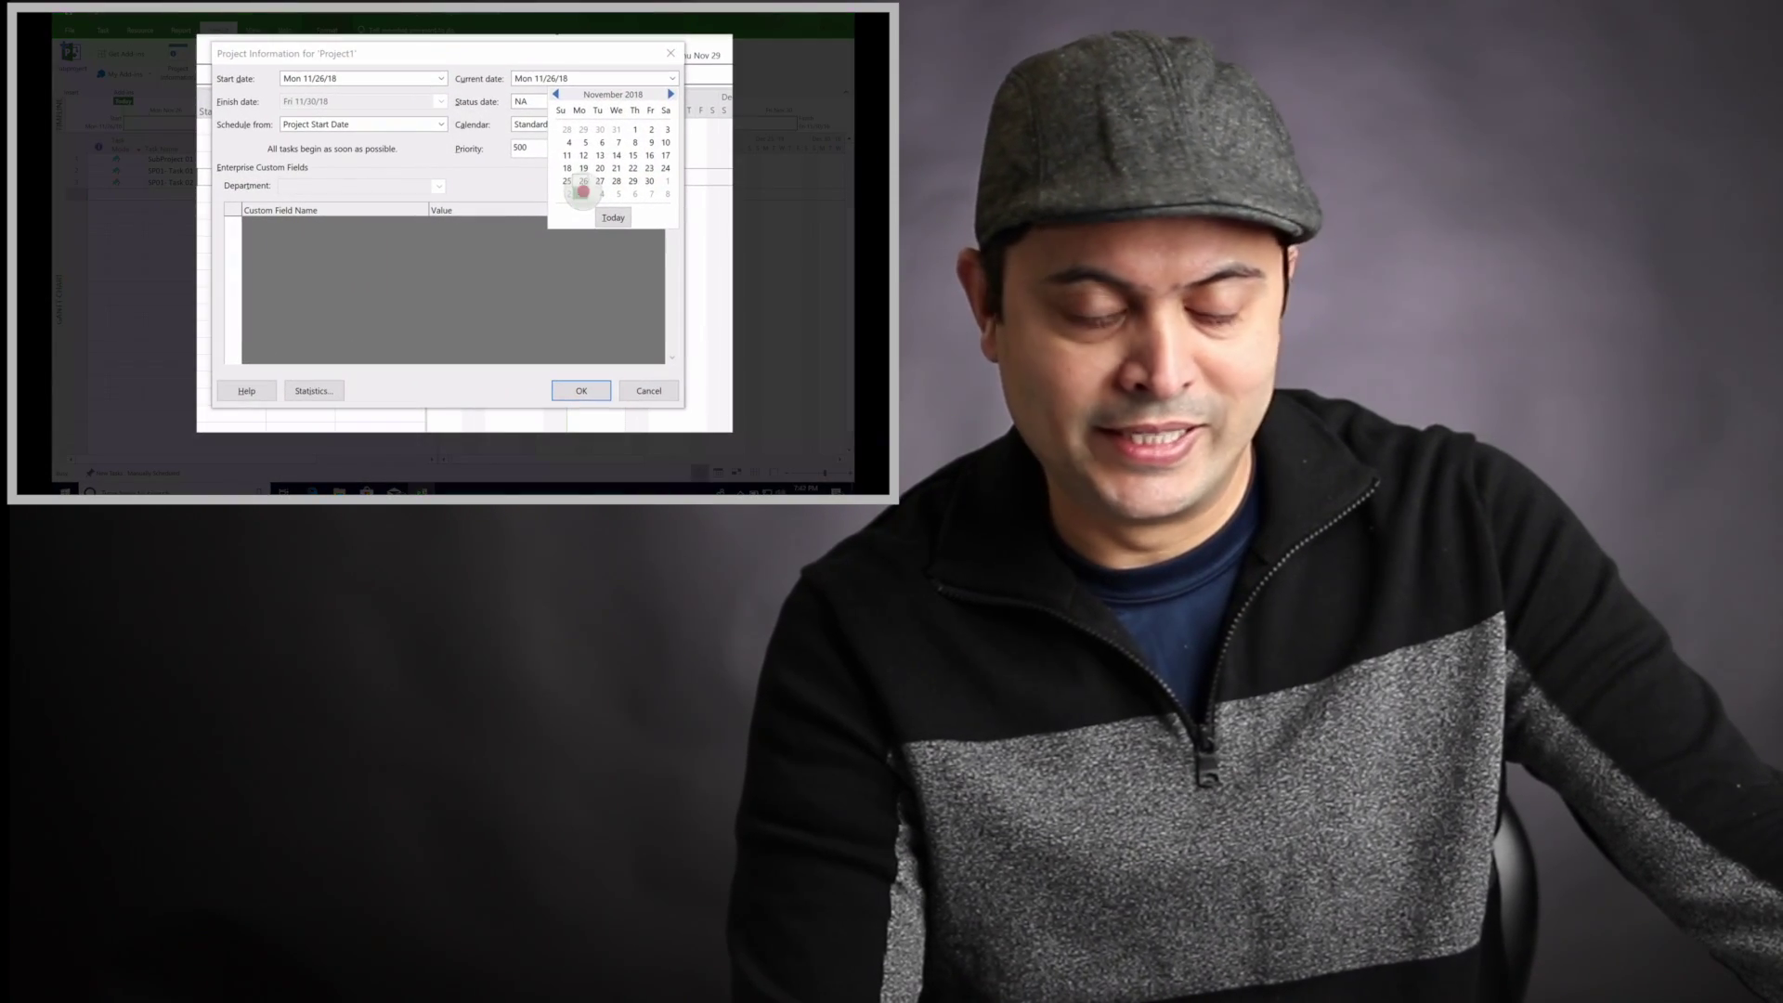
{"action": "left_click", "coordinate": [583, 191]}
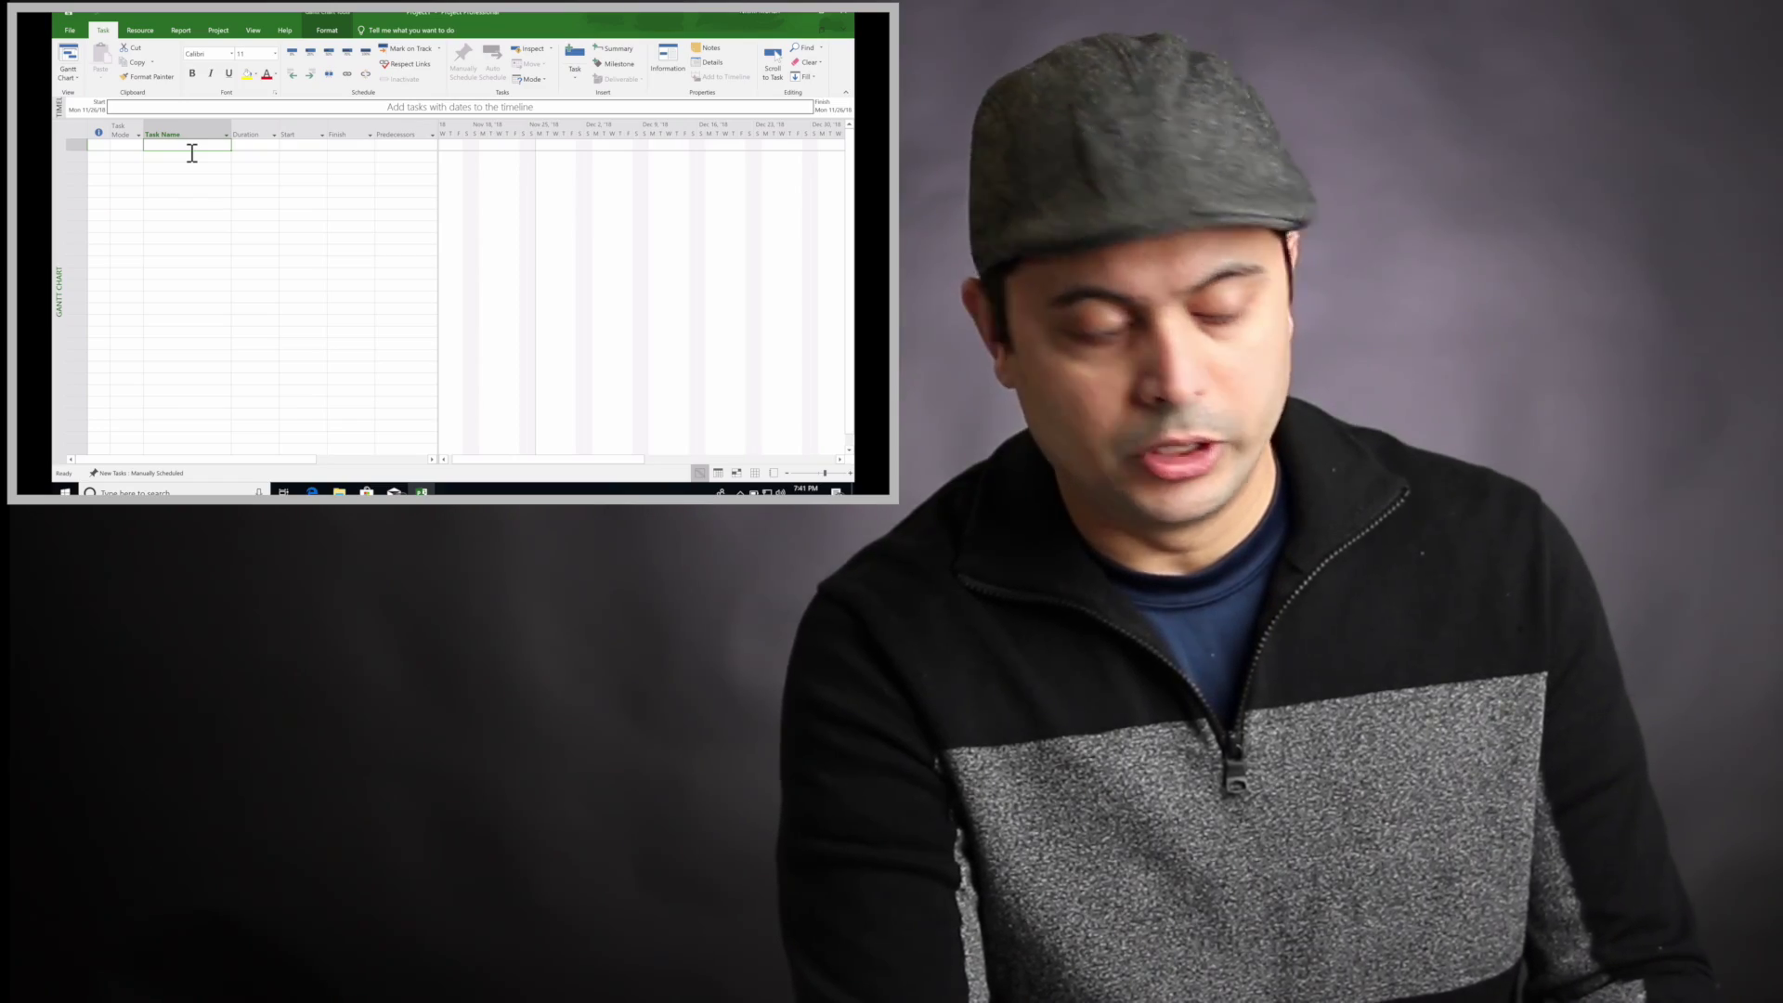
Enter the SubProject 01 summary and its SP01 tasks with 5-day durations
{"action": "type", "text": "Sub"}
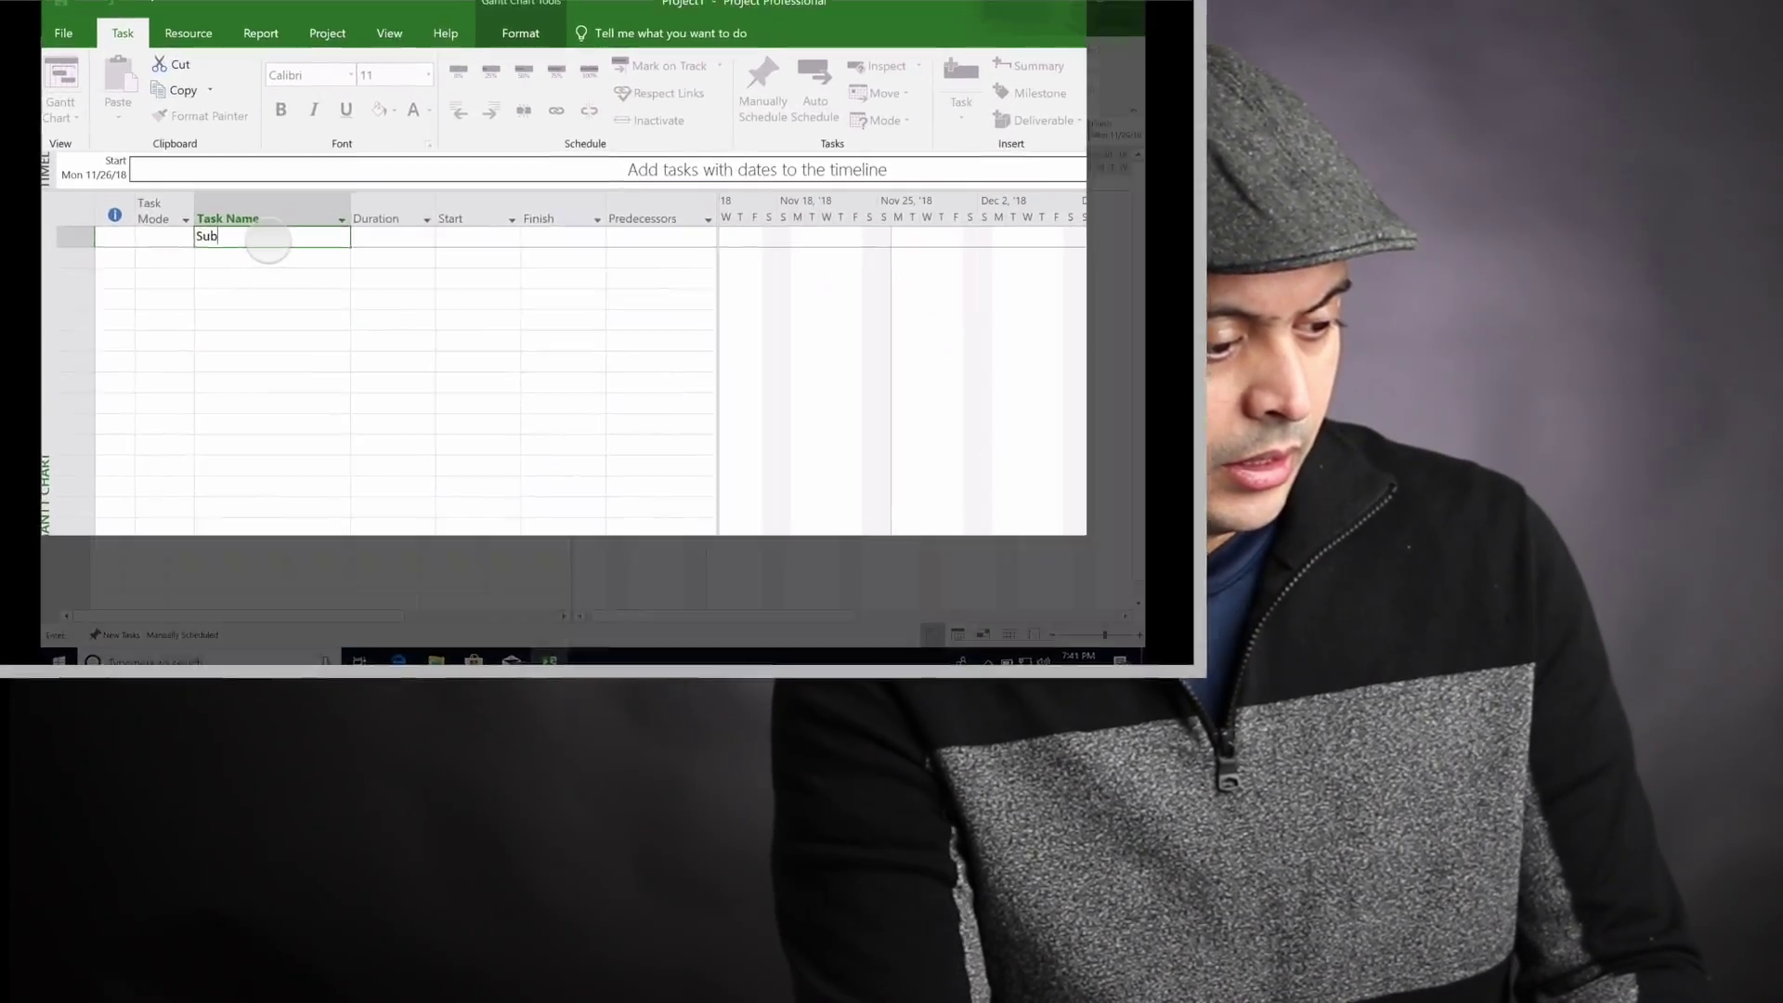
{"action": "type", "text": "Project 01"}
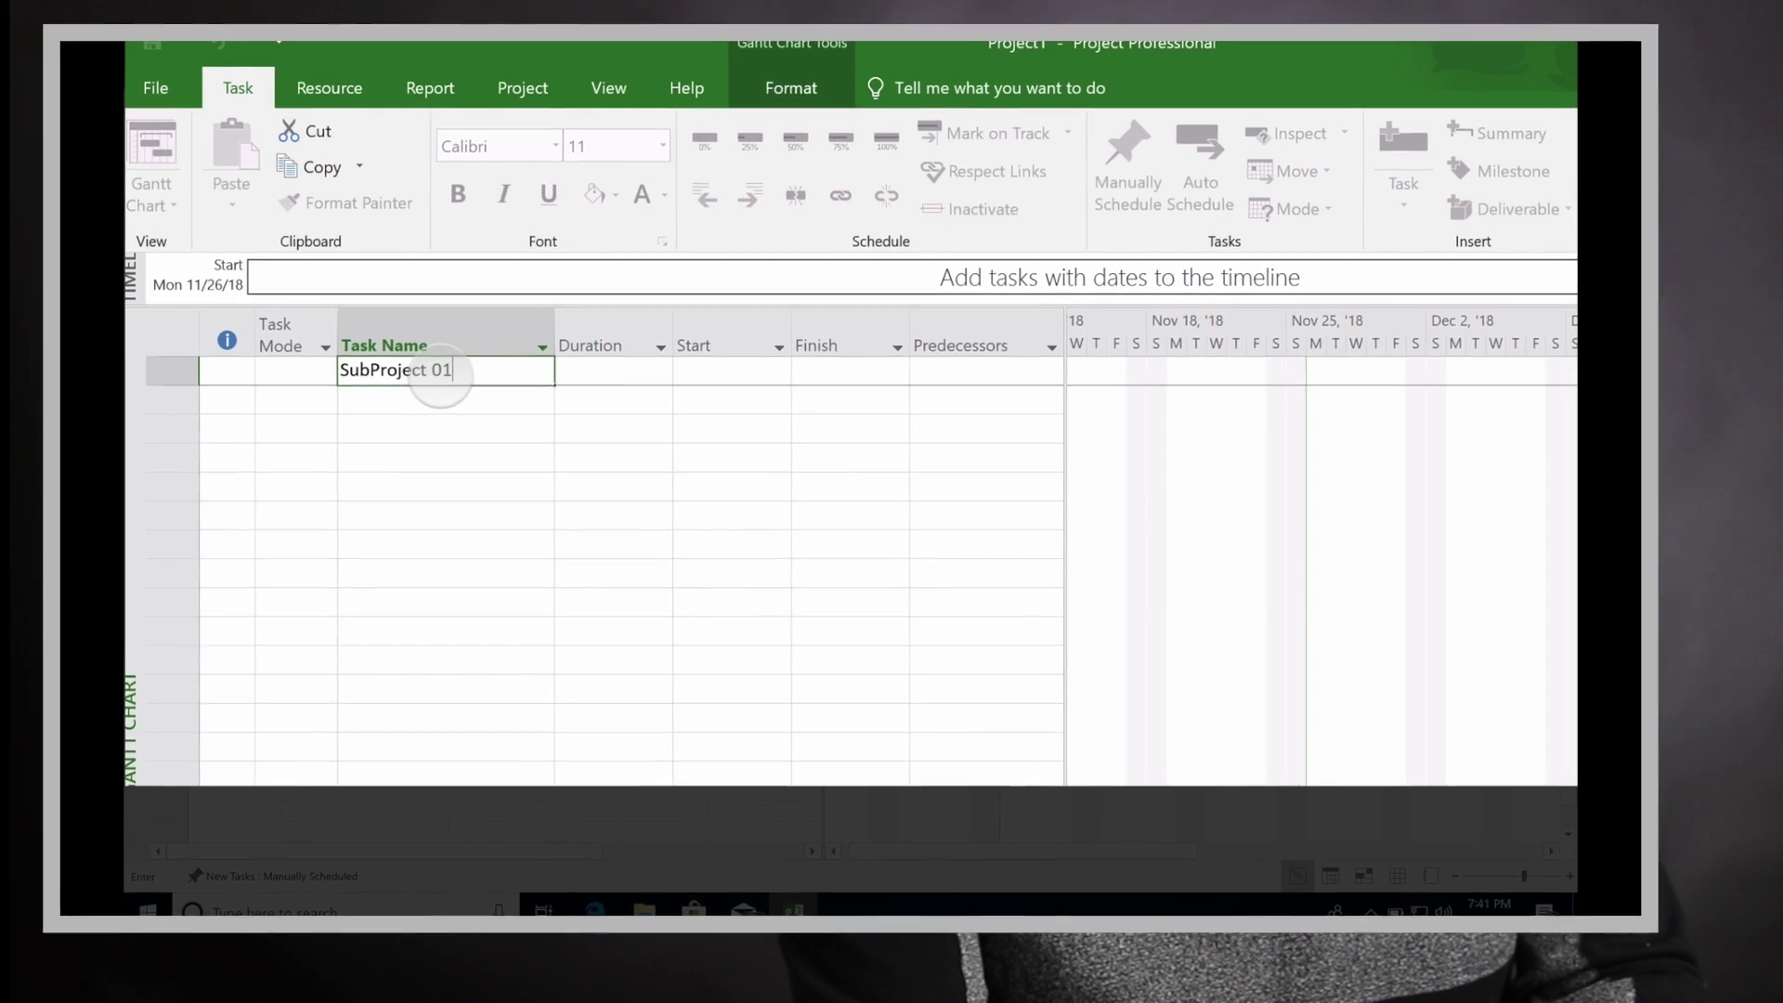
{"action": "key", "text": "Return"}
{"action": "type", "text": "SP01- Task 02"}
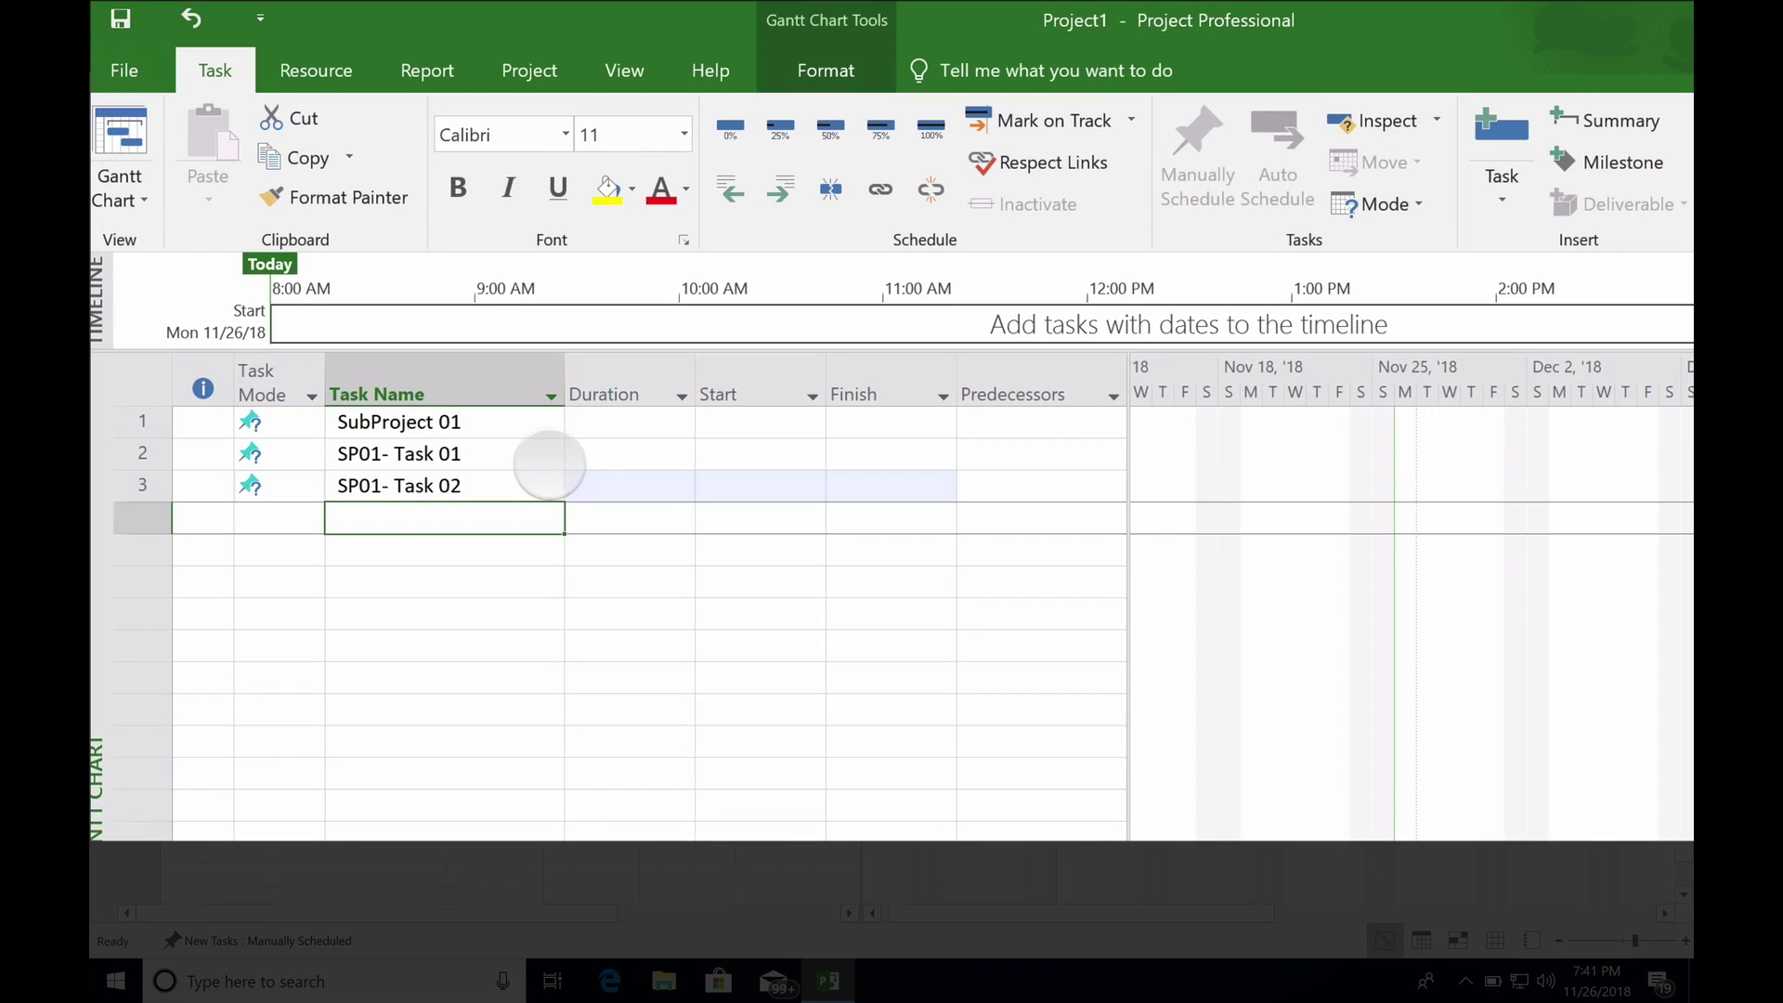
{"action": "left_click", "coordinate": [591, 444]}
{"action": "key", "text": "Return"}
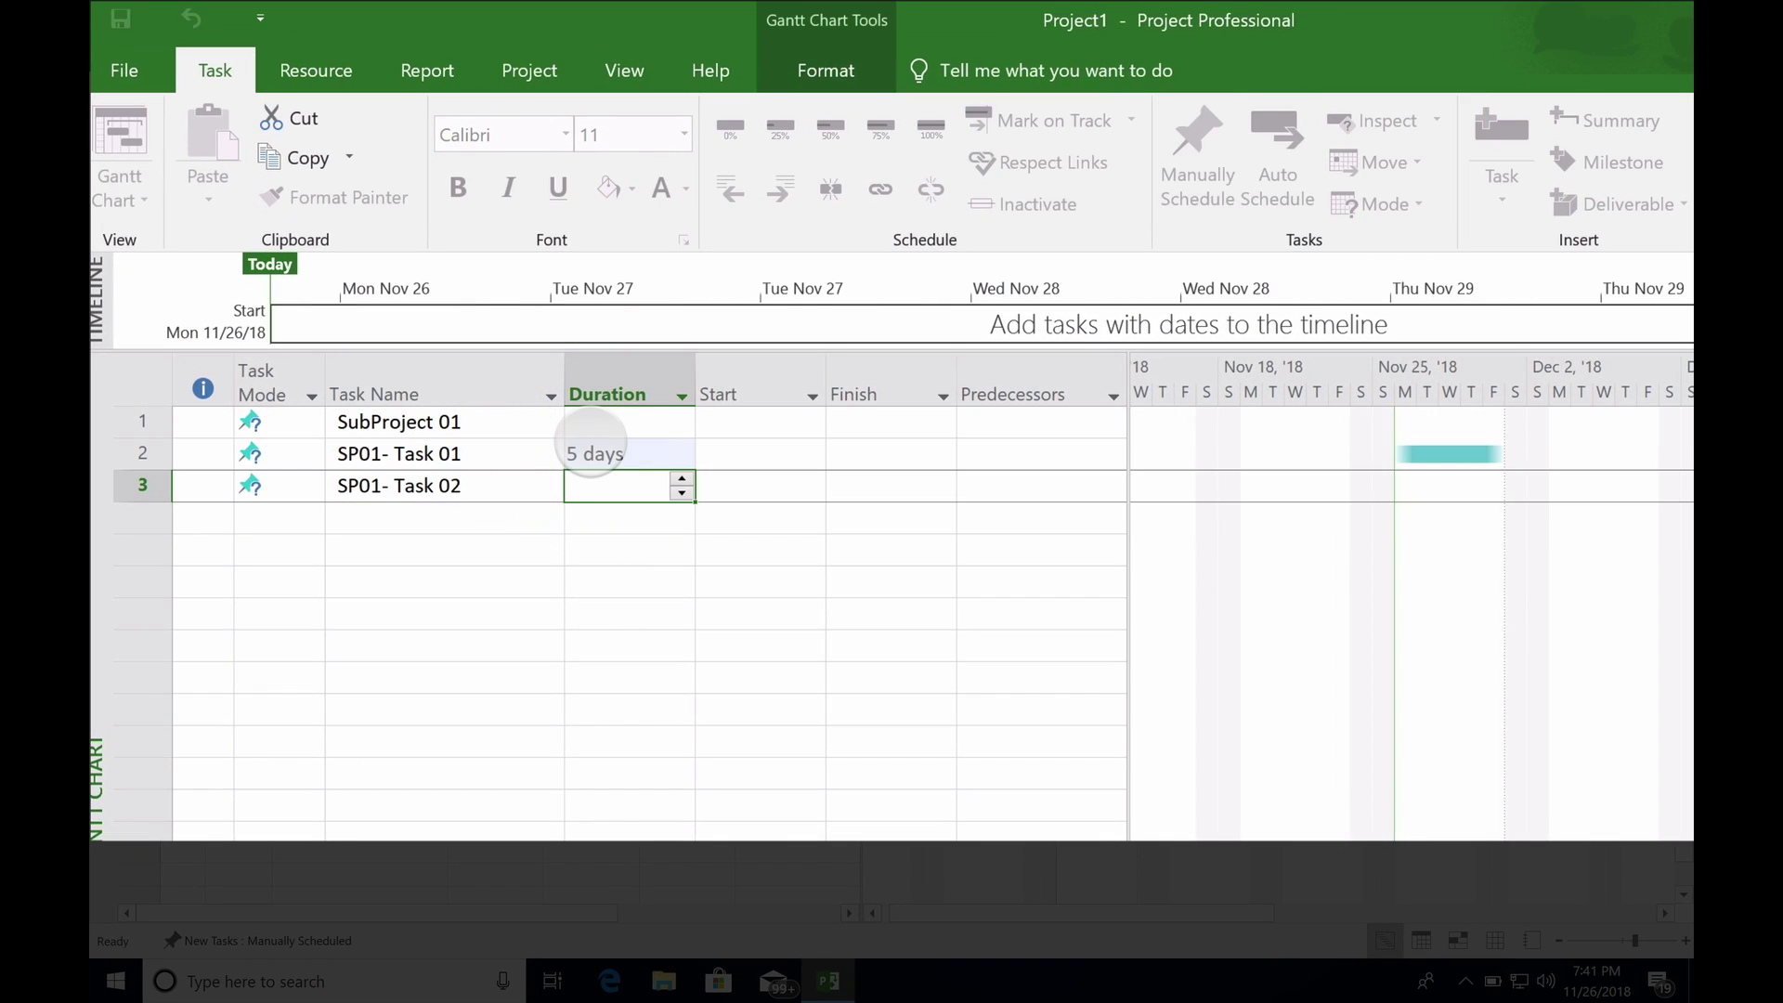
{"action": "type", "text": "5"}
{"action": "key", "text": "Return"}
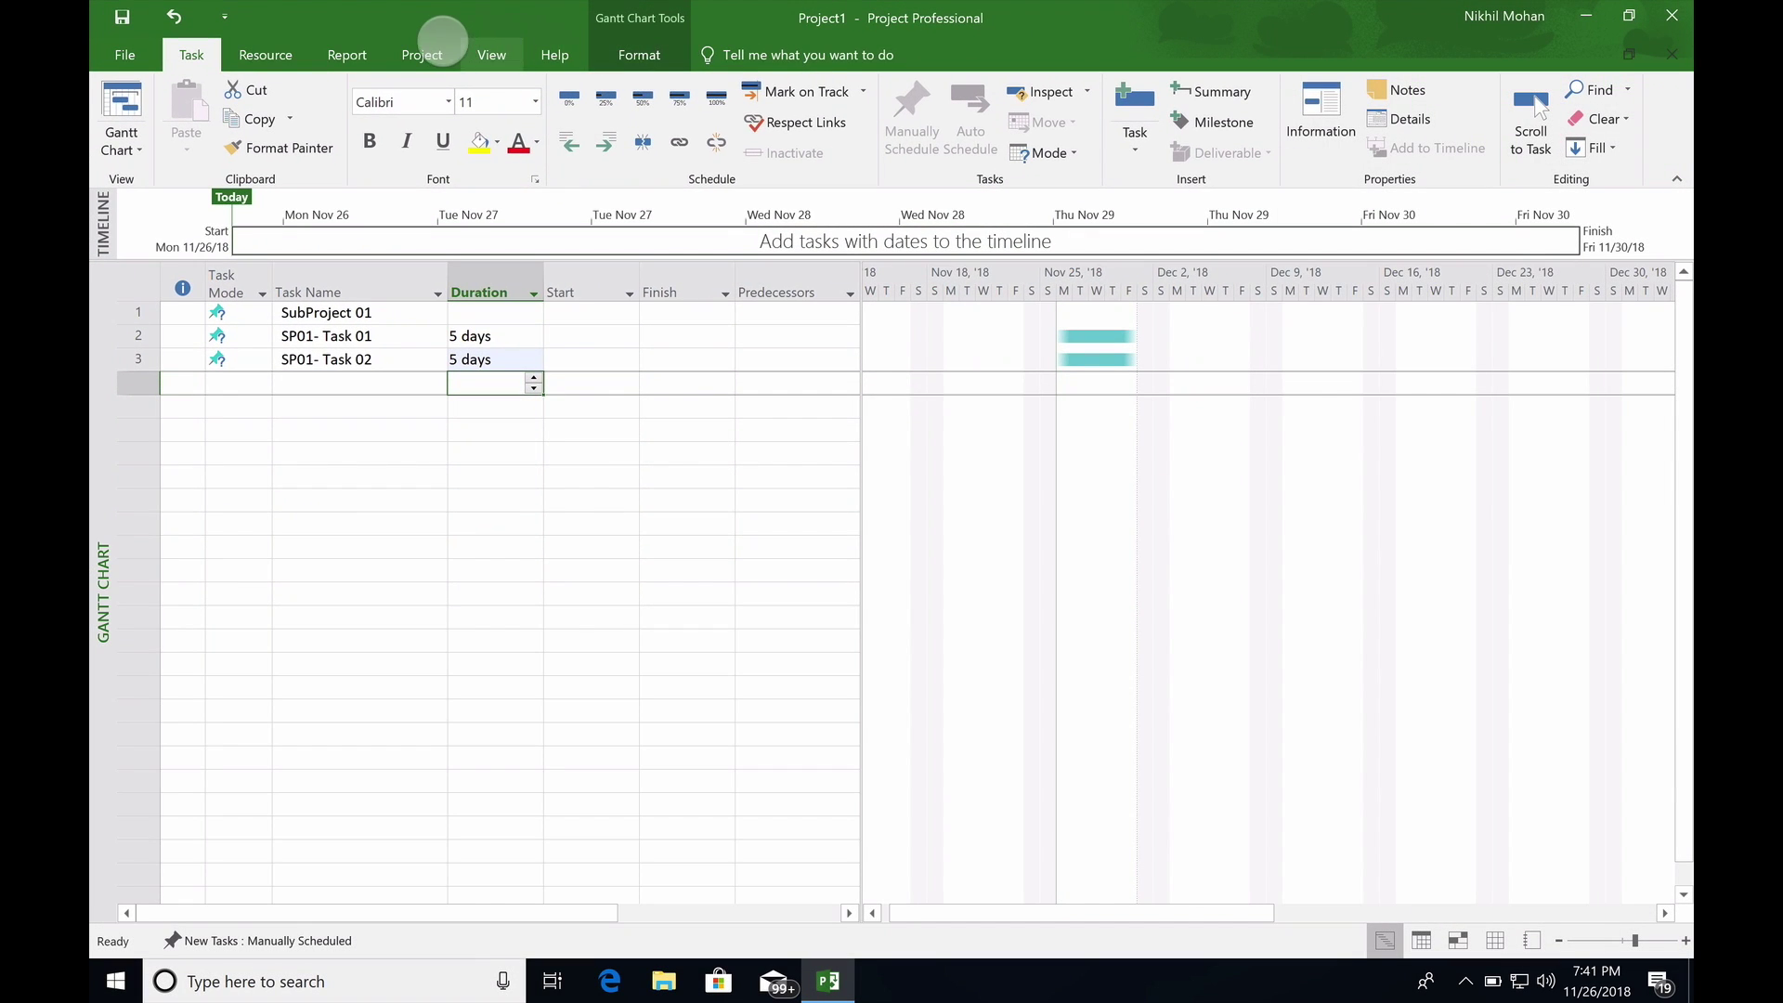
Set the project's current date to December 3, 2018 in Project Information
{"action": "left_click", "coordinate": [421, 55]}
{"action": "left_click", "coordinate": [341, 131]}
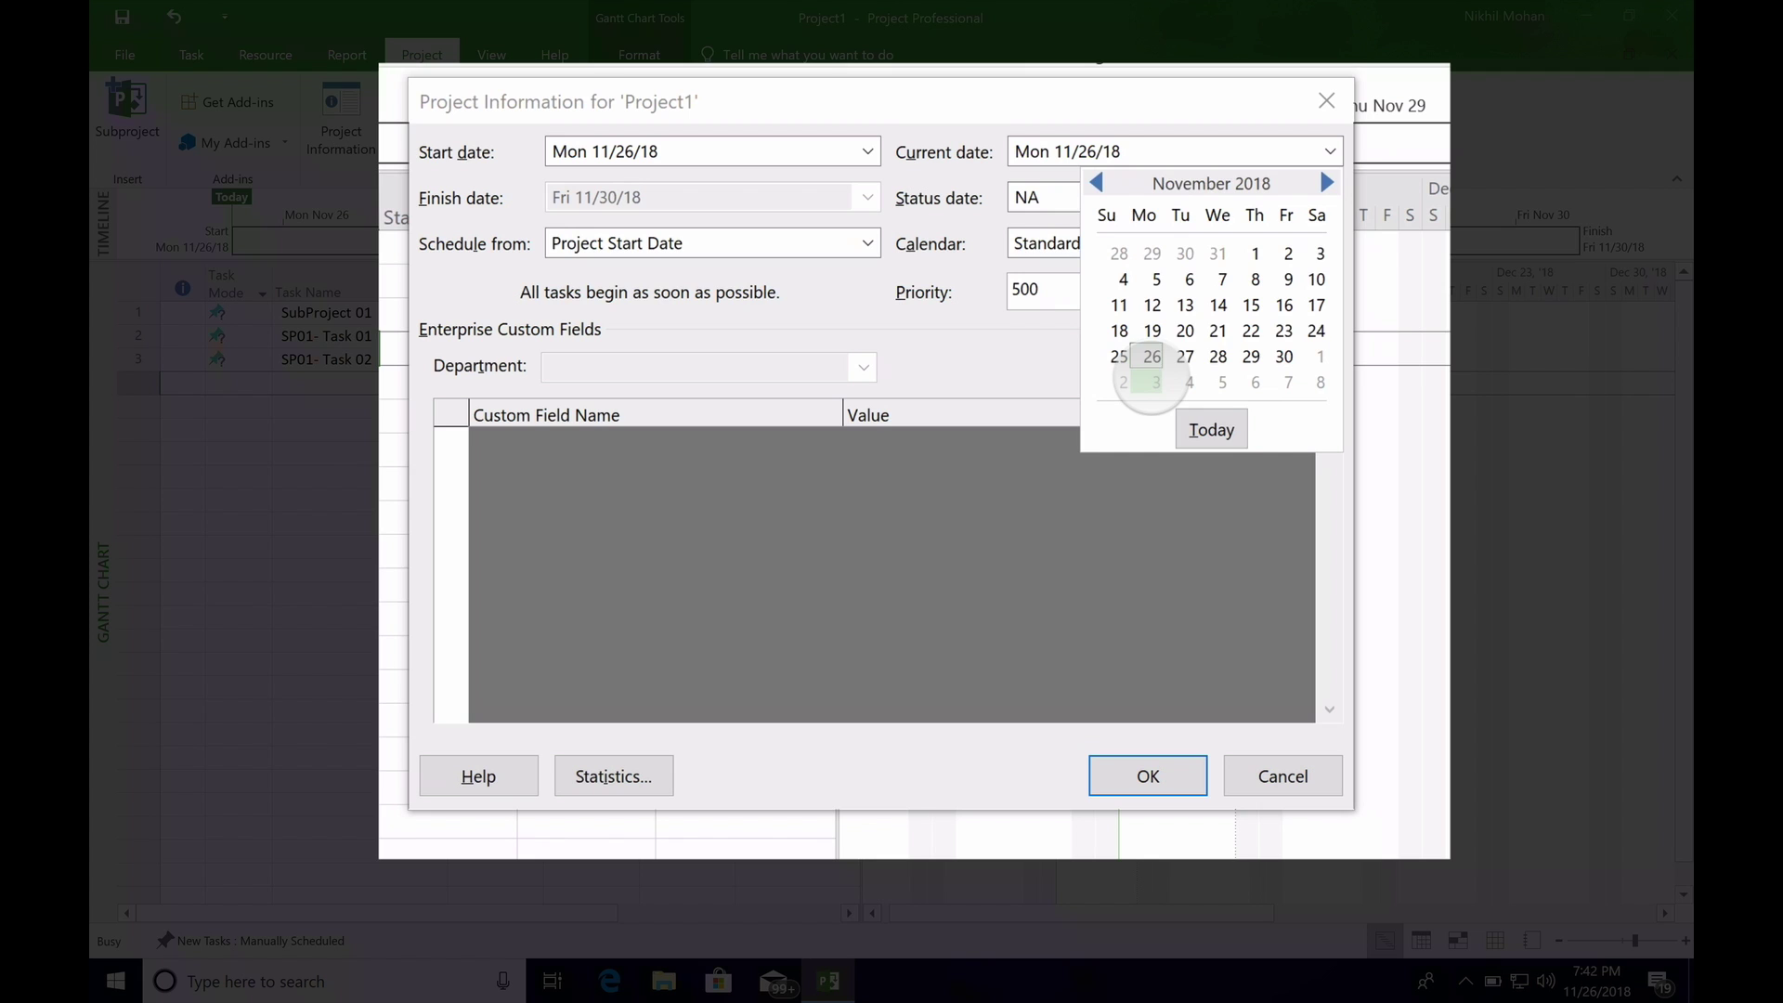
{"action": "left_click", "coordinate": [1144, 364]}
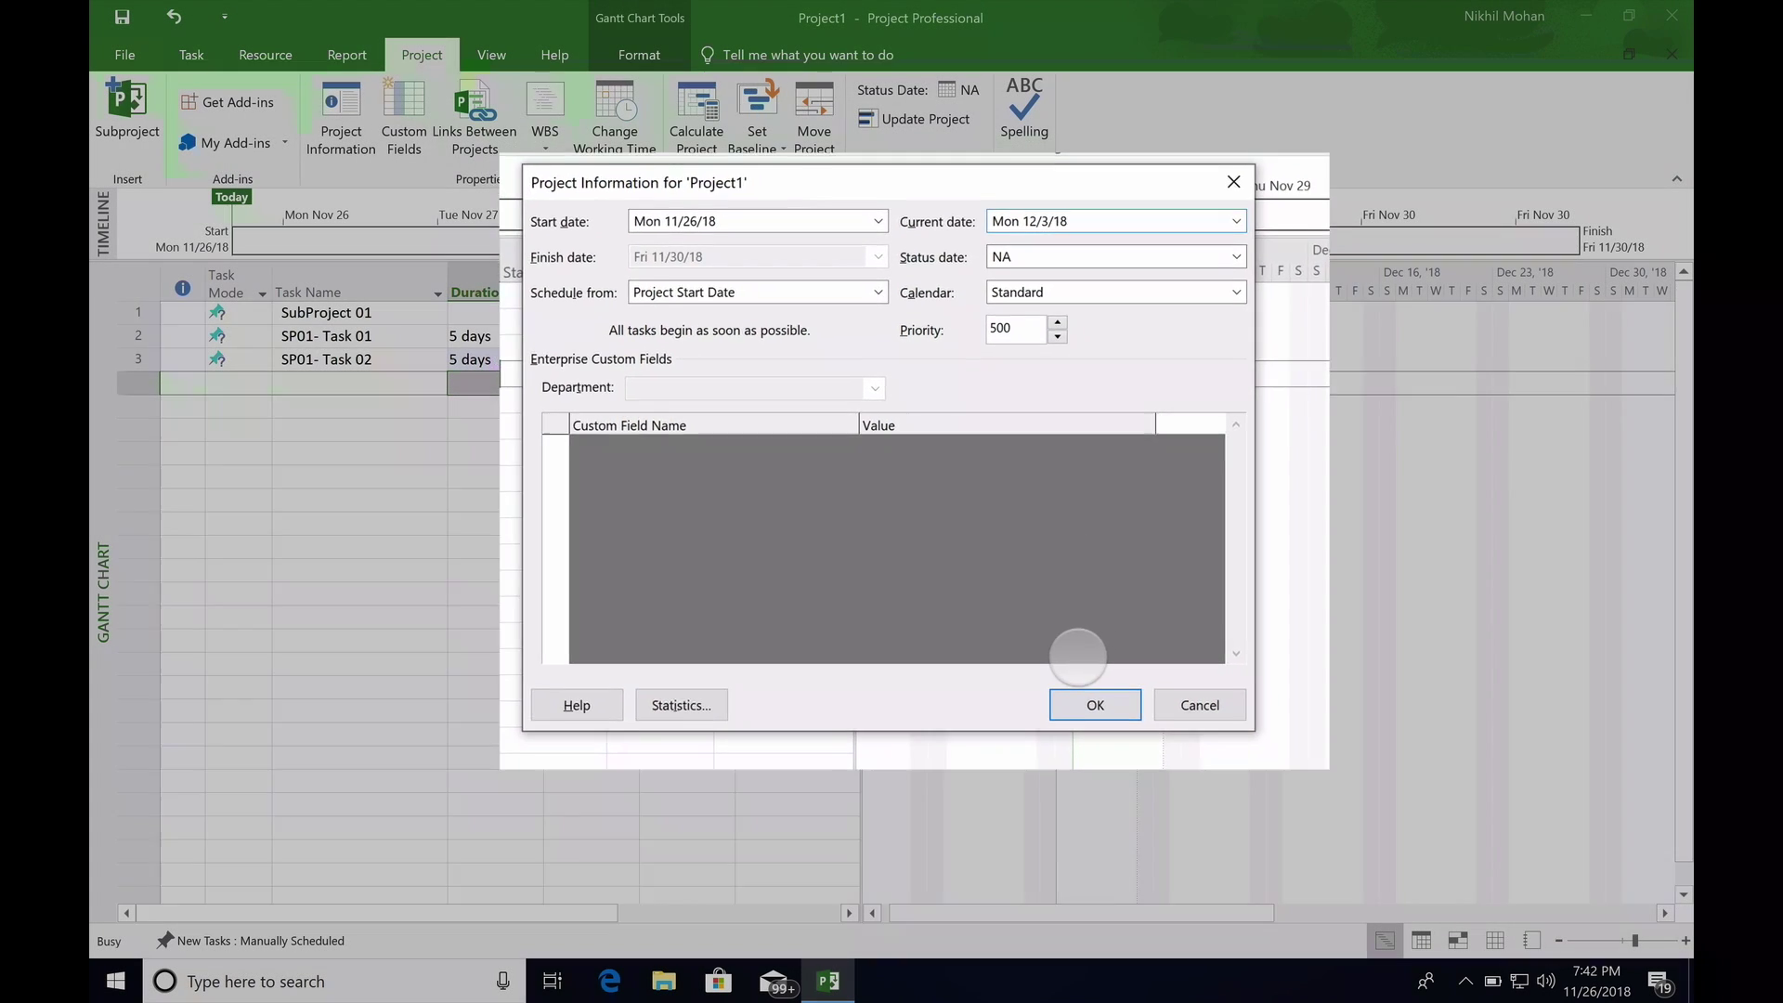
{"action": "left_click", "coordinate": [1068, 699]}
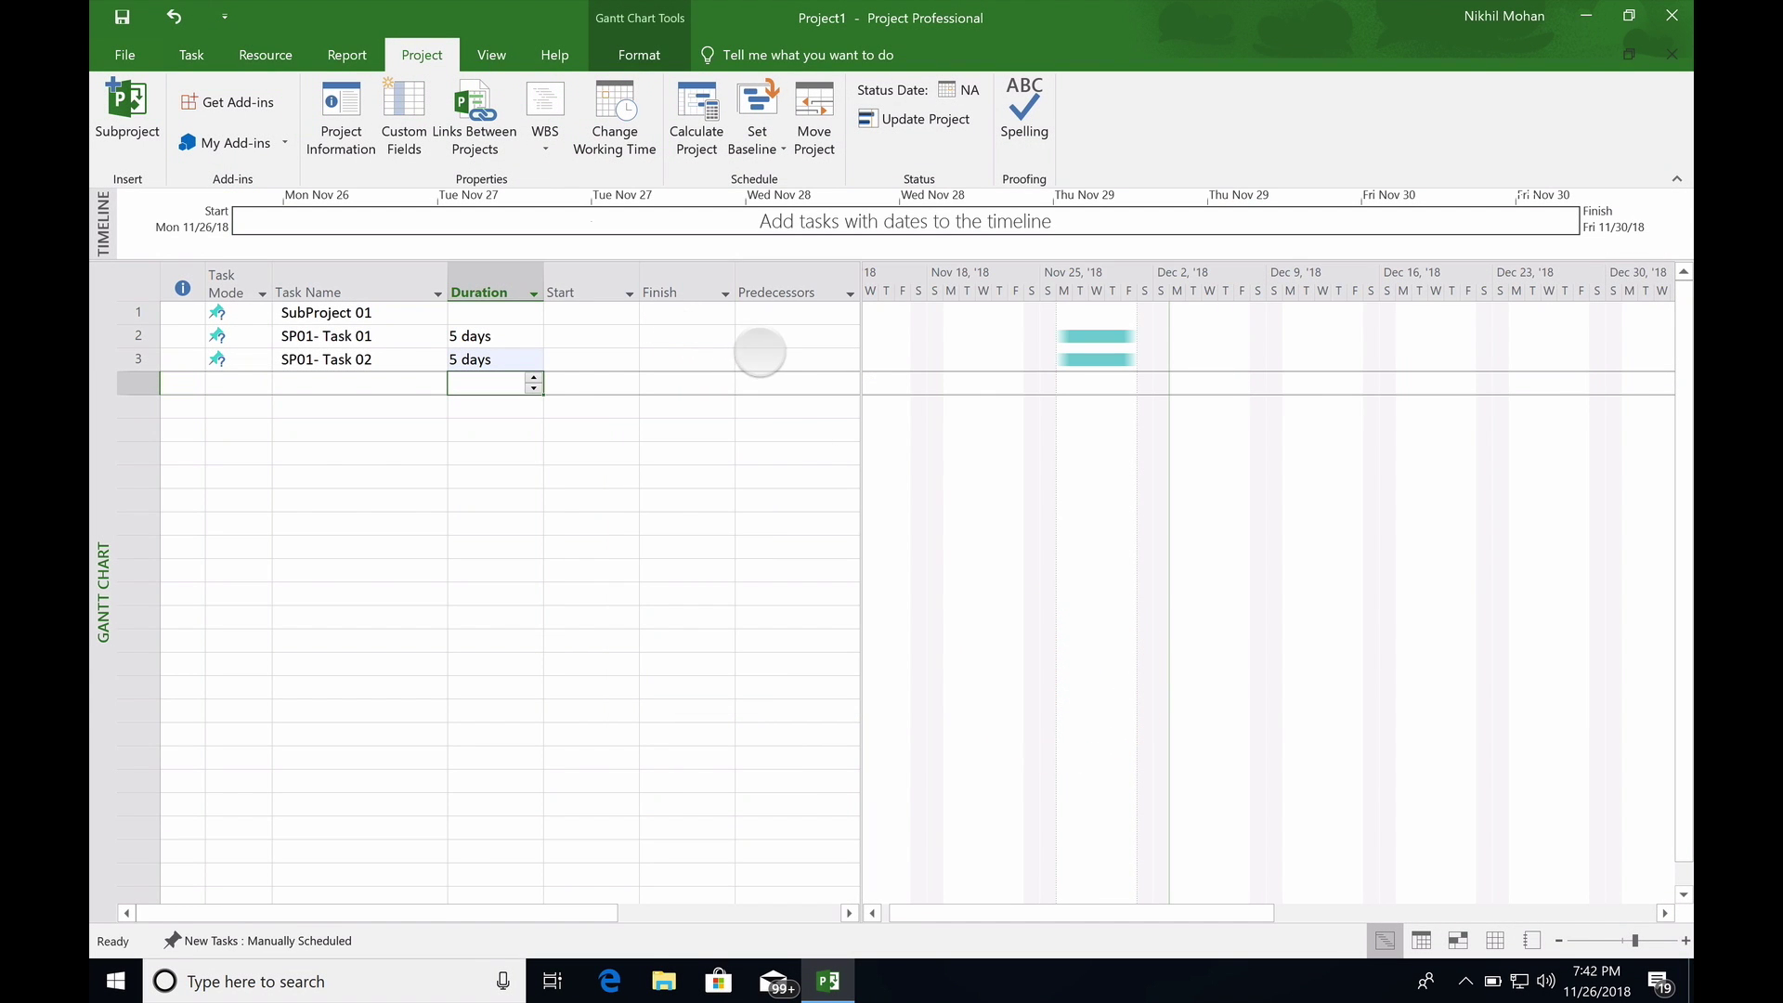
Widen the task table to show Resource Names and fill the SP01 tasks' resource cells
{"action": "left_click_drag", "start_coordinate": [862, 319], "coordinate": [1003, 327]}
{"action": "left_click", "coordinate": [913, 346]}
{"action": "left_click", "coordinate": [357, 410]}
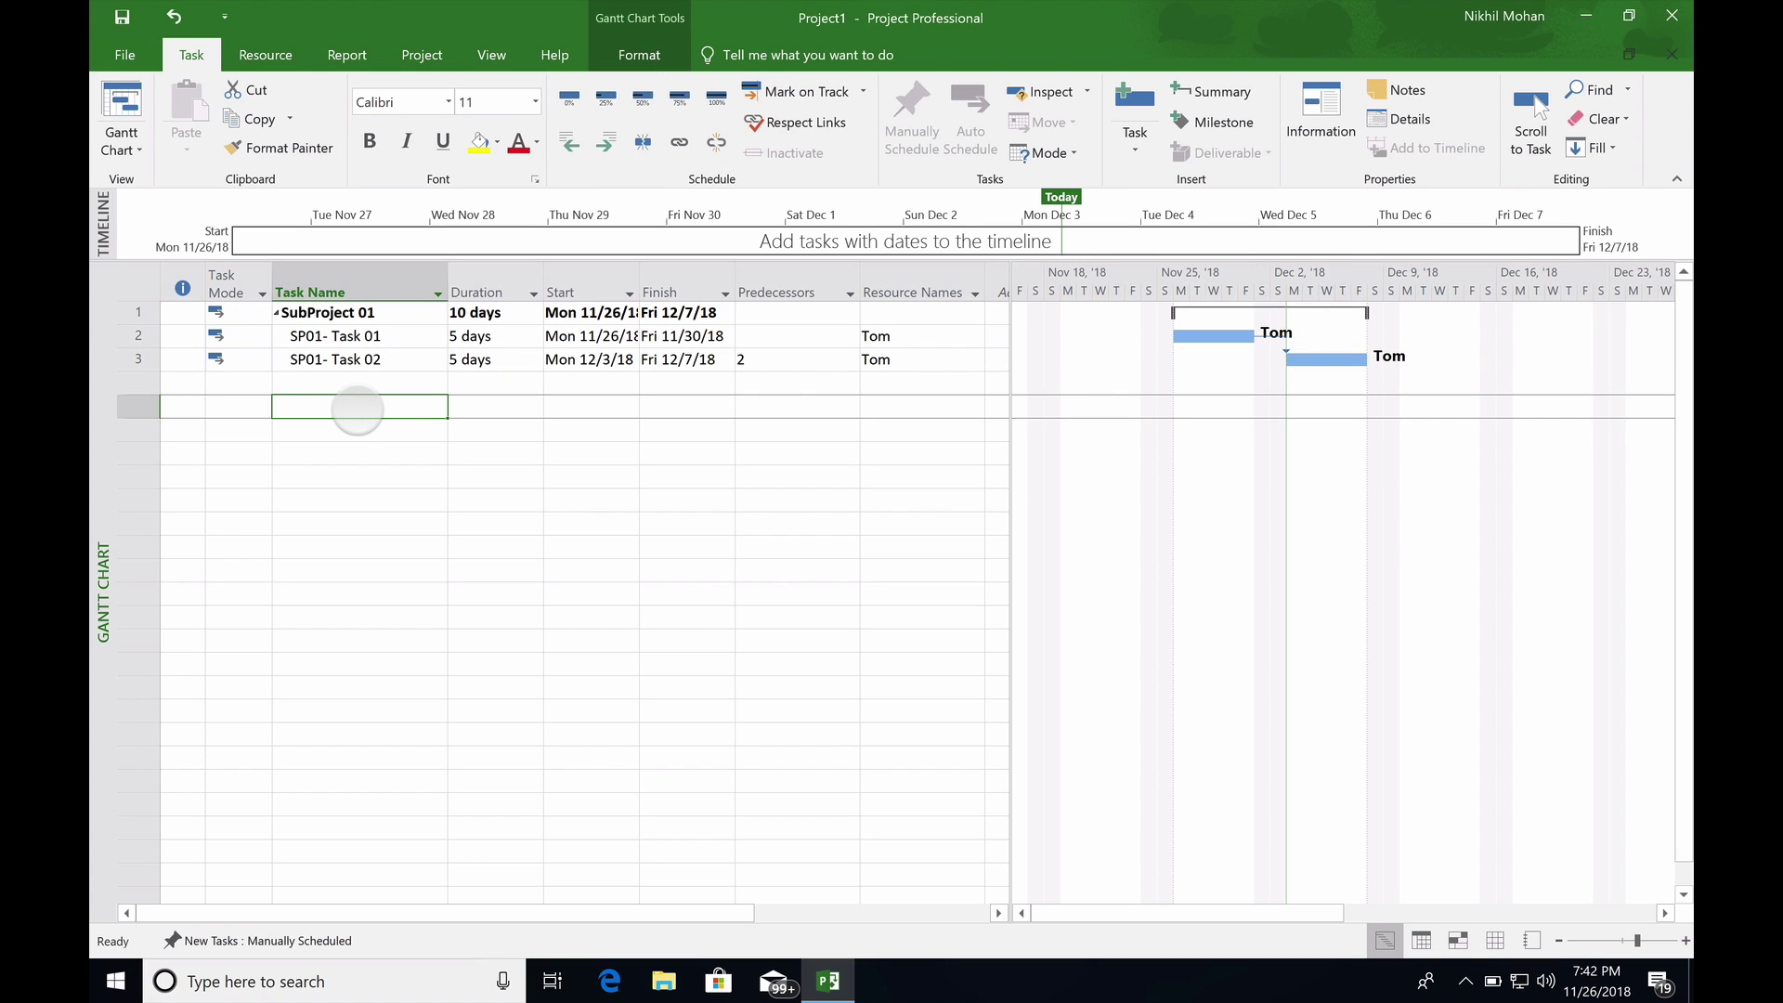
{"action": "left_click", "coordinate": [554, 466]}
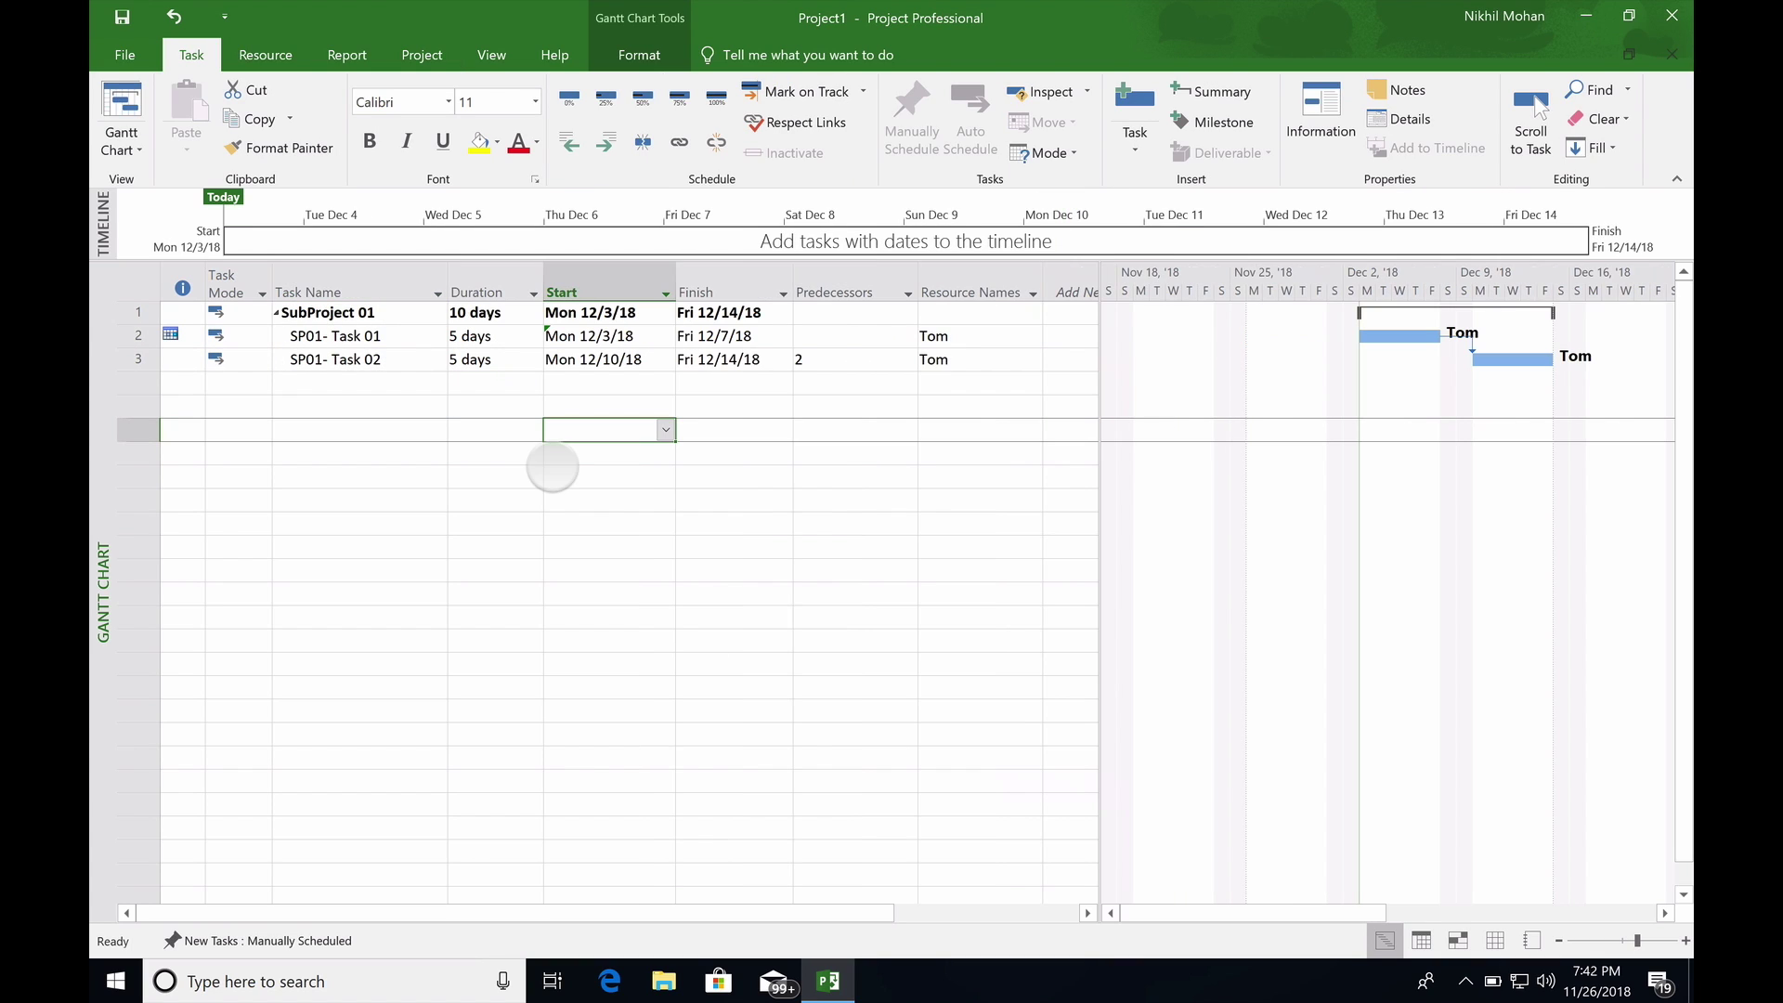
Save the project to the Desktop as SubProject01
{"action": "left_click", "coordinate": [122, 16]}
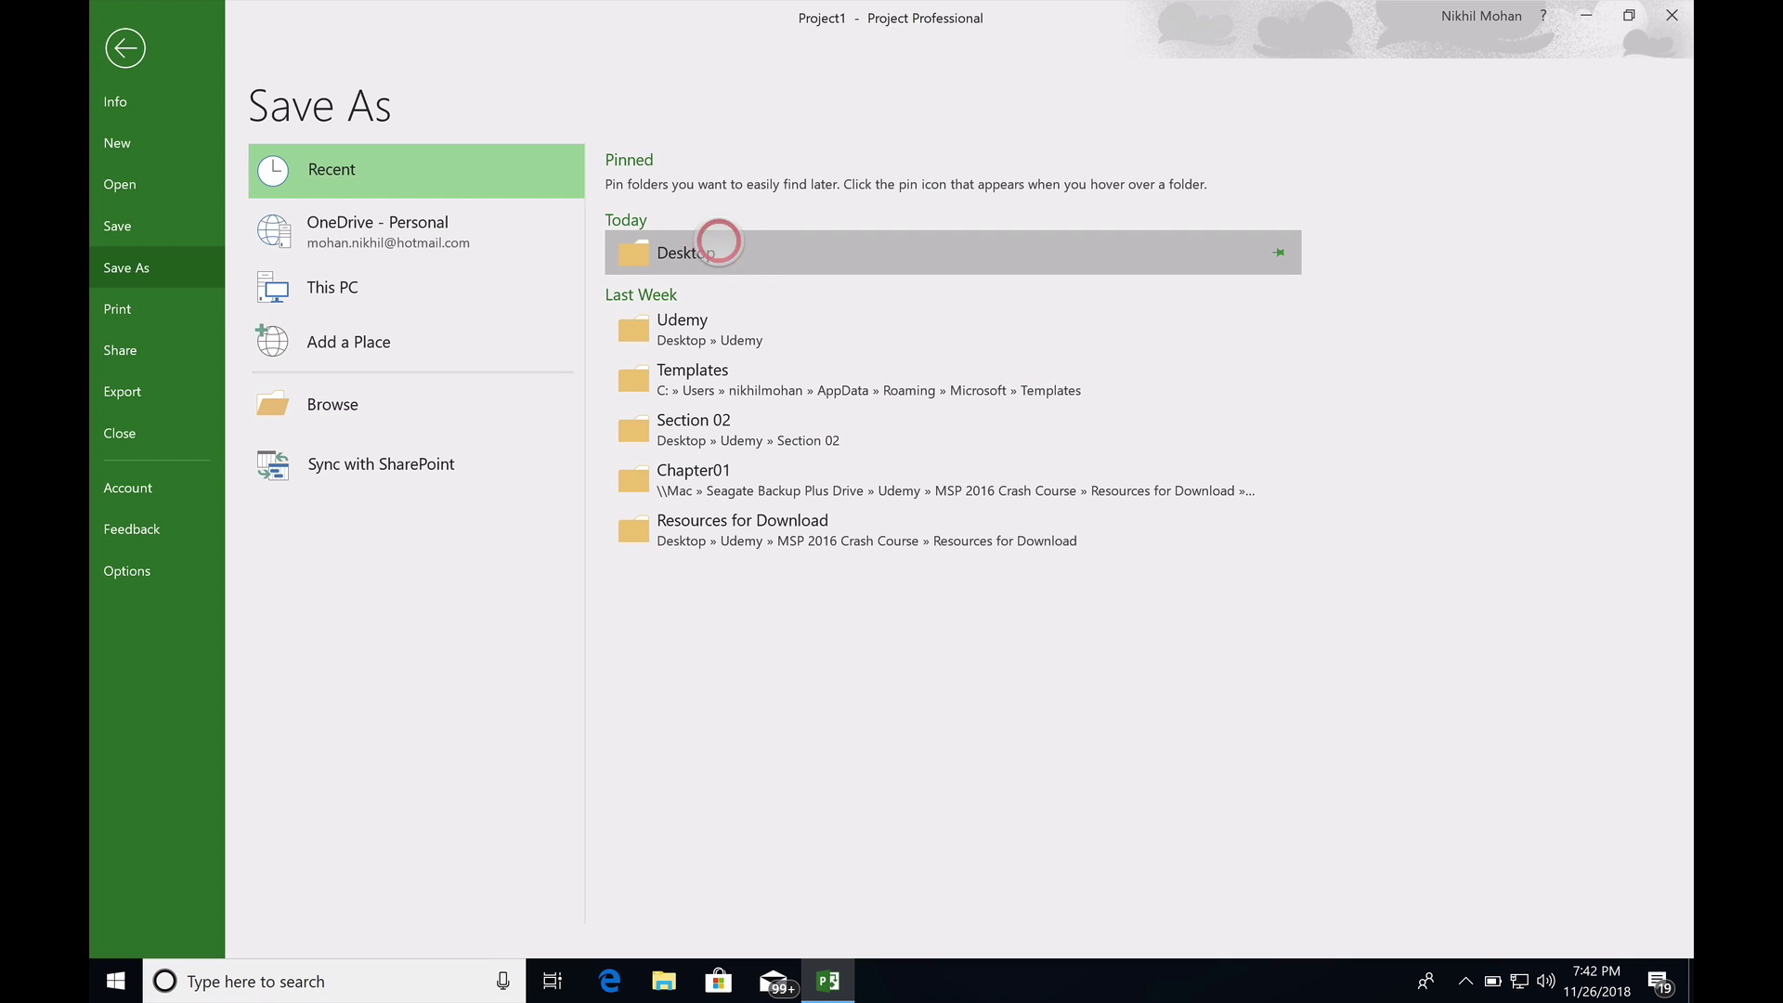
{"action": "left_click", "coordinate": [719, 244]}
{"action": "type", "text": "SubProject"}
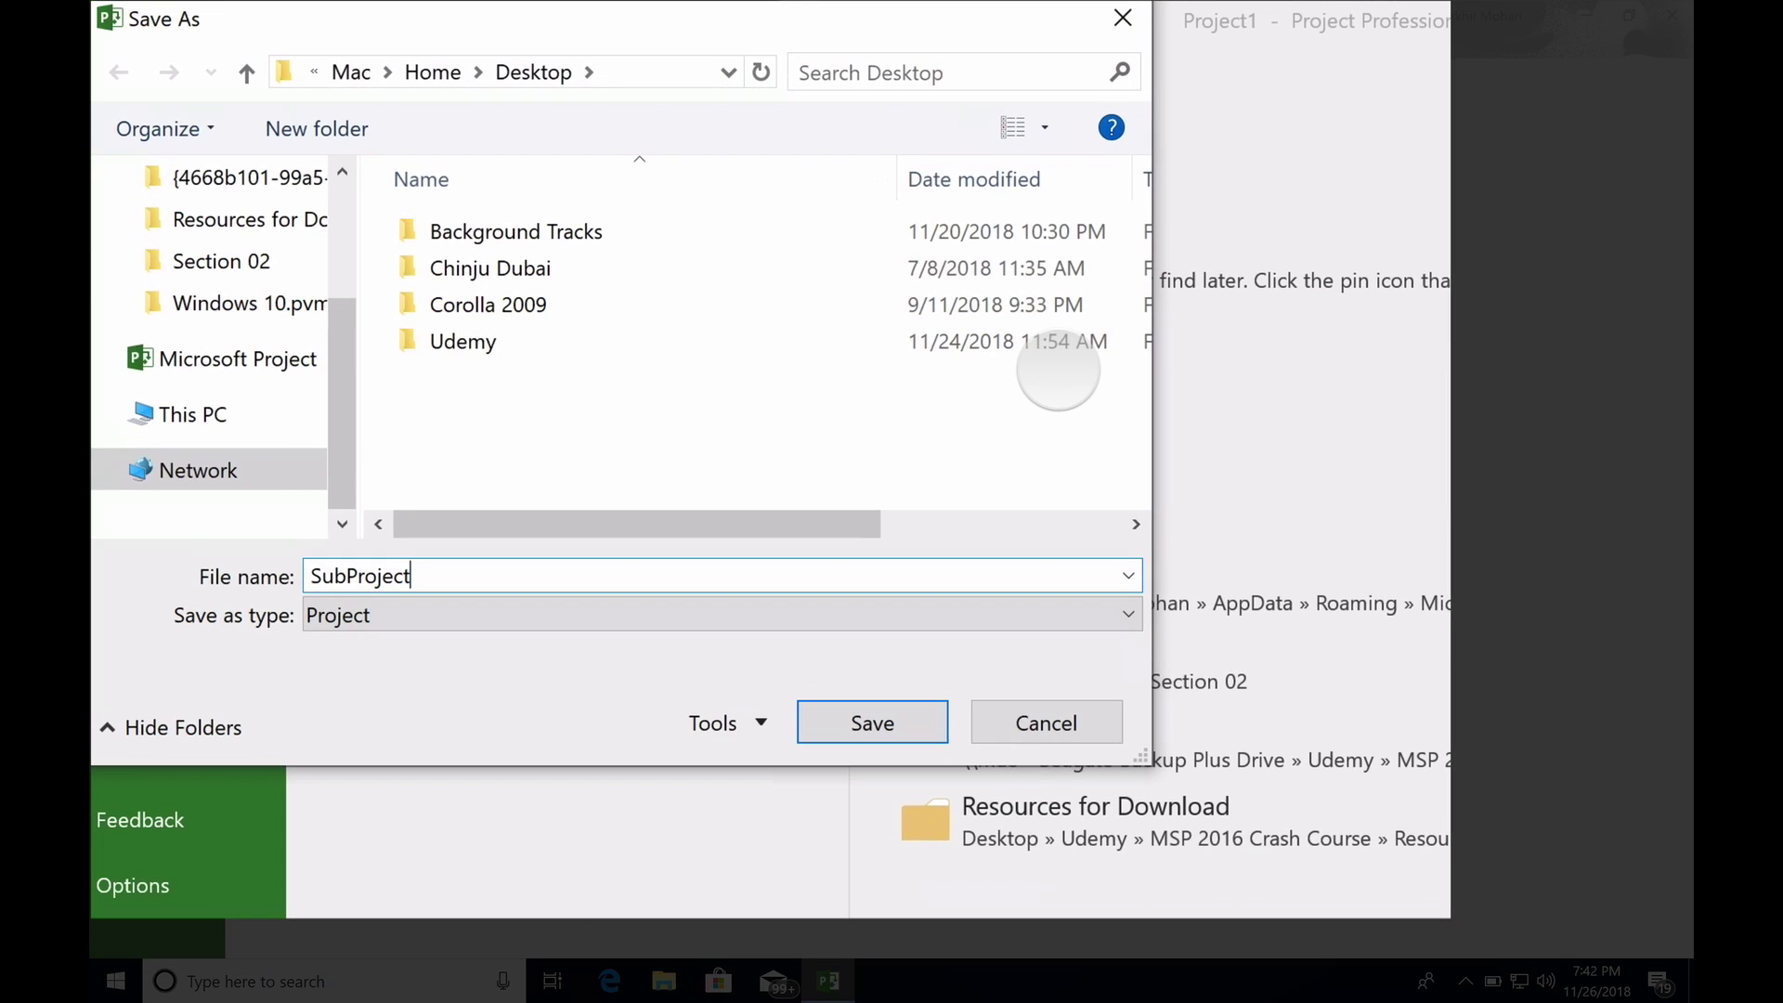
{"action": "type", "text": "01"}
{"action": "key", "text": "Return"}
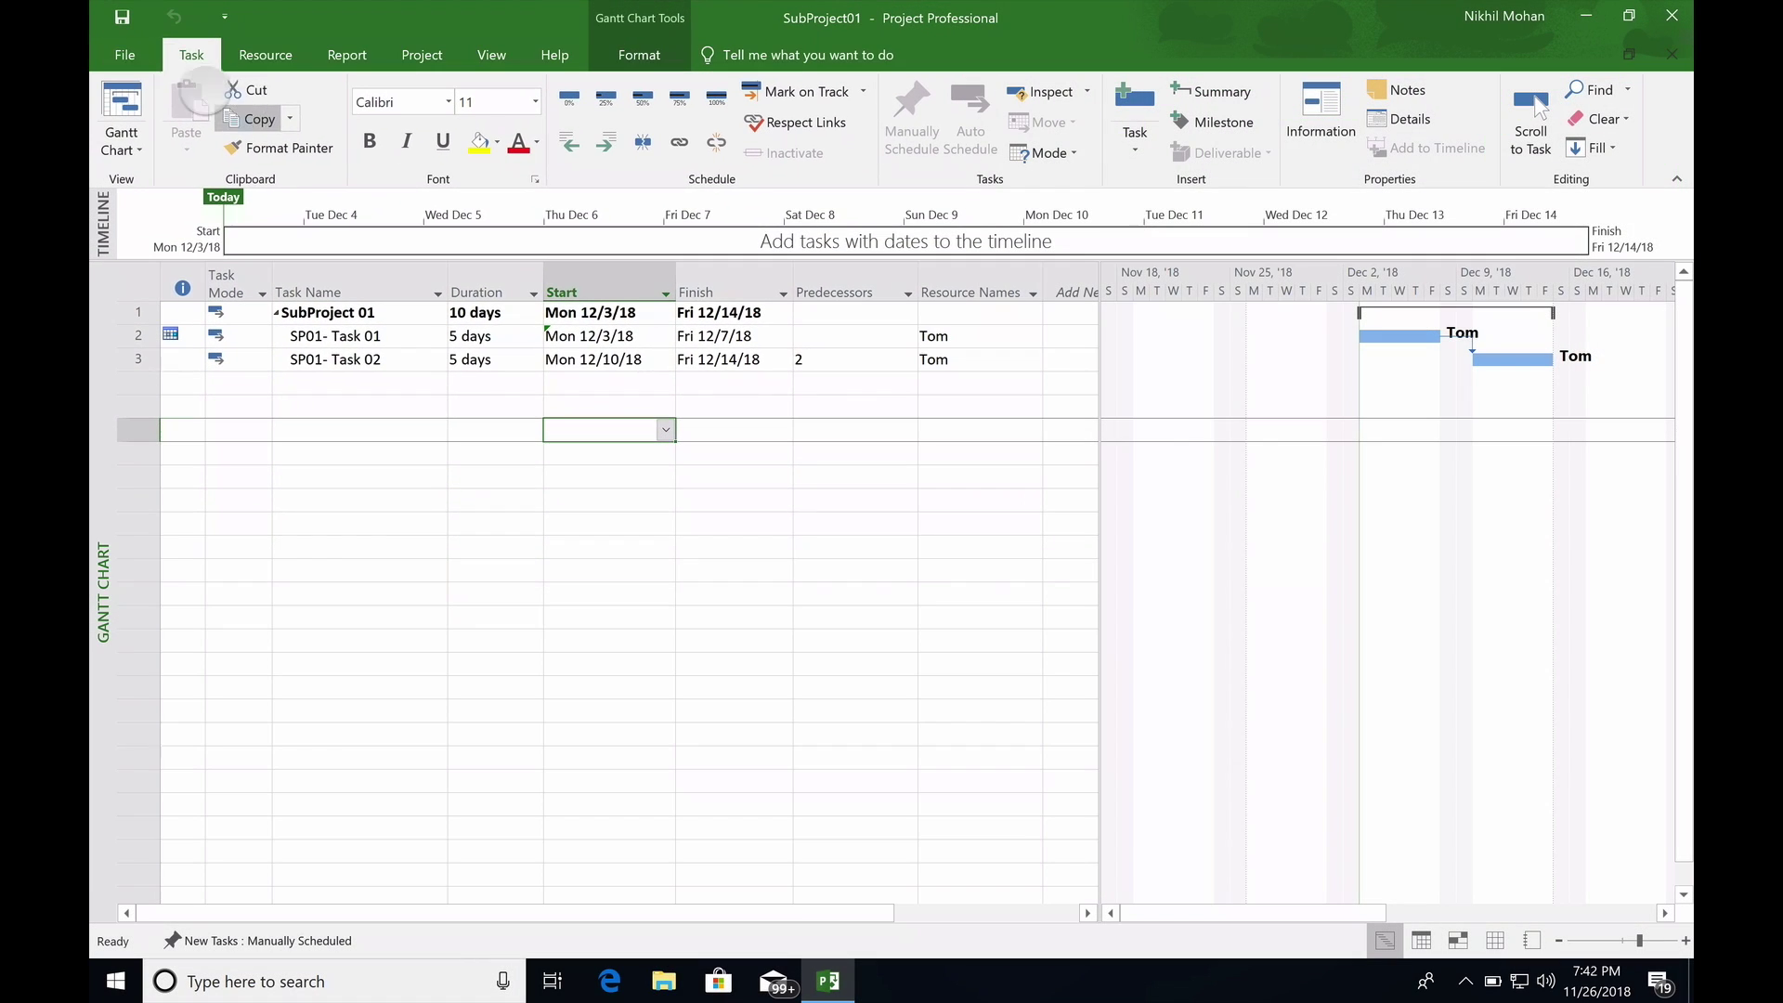
{"action": "left_click", "coordinate": [125, 55]}
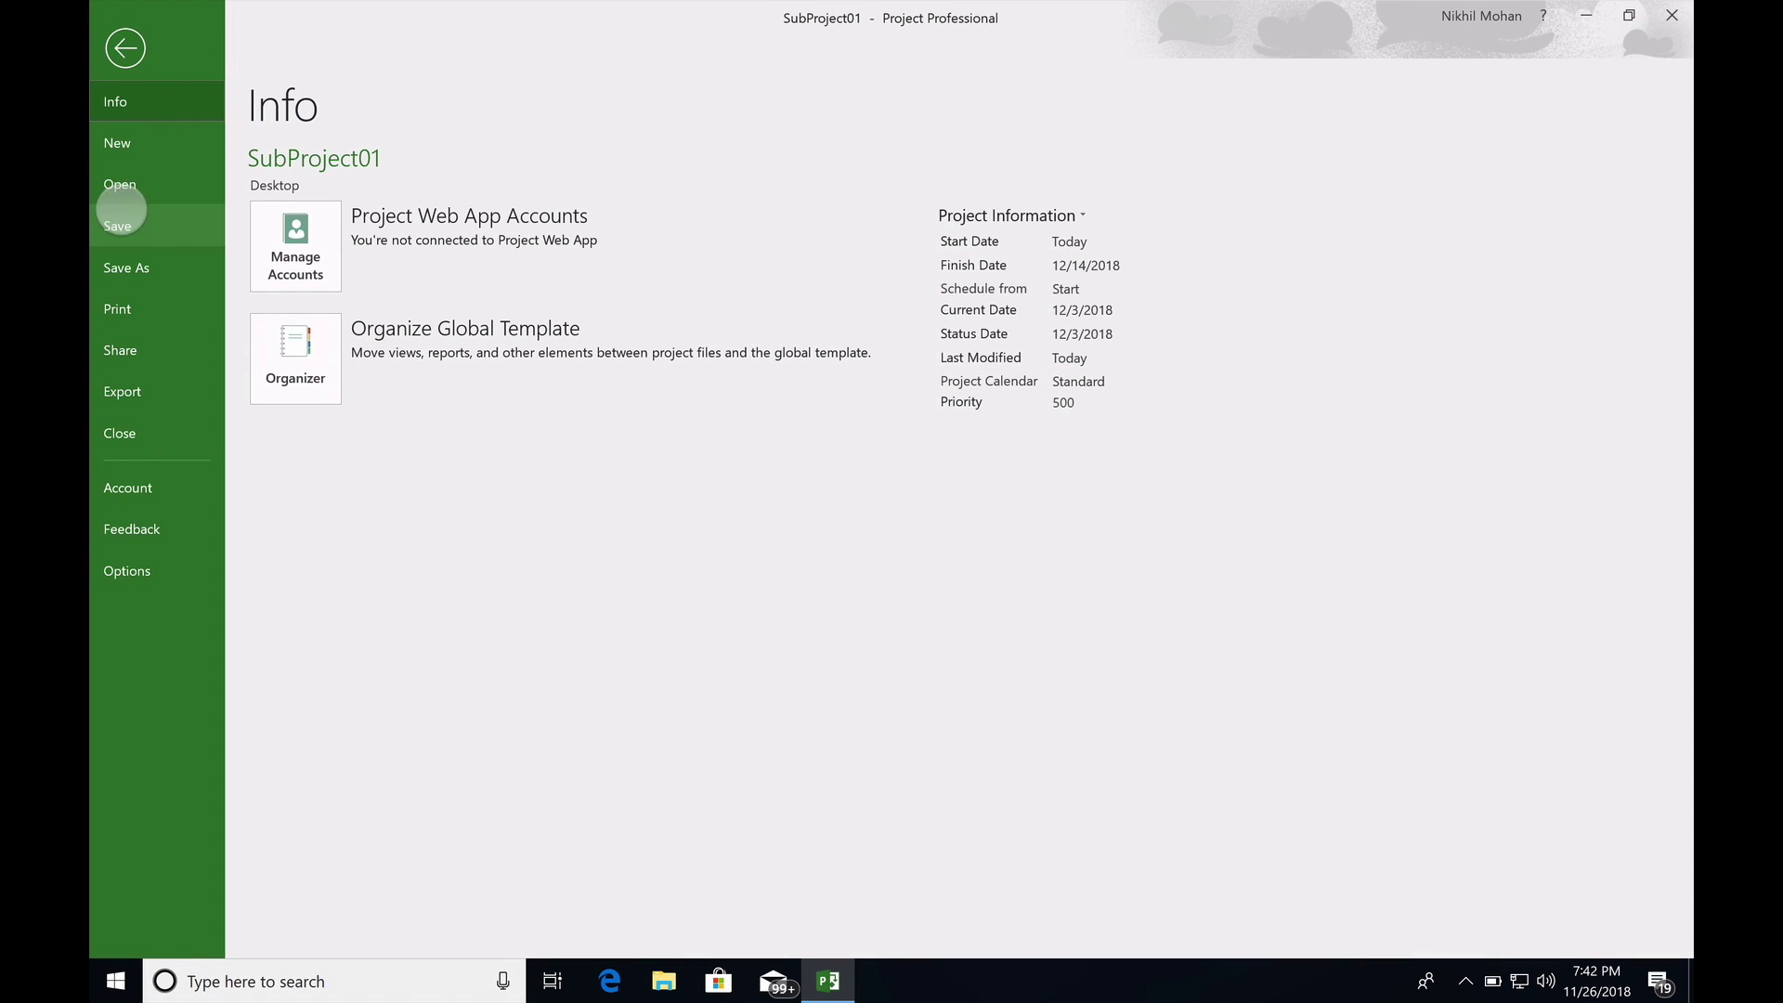
Create another blank project with a start date of January 7, 2019
{"action": "left_click", "coordinate": [140, 146]}
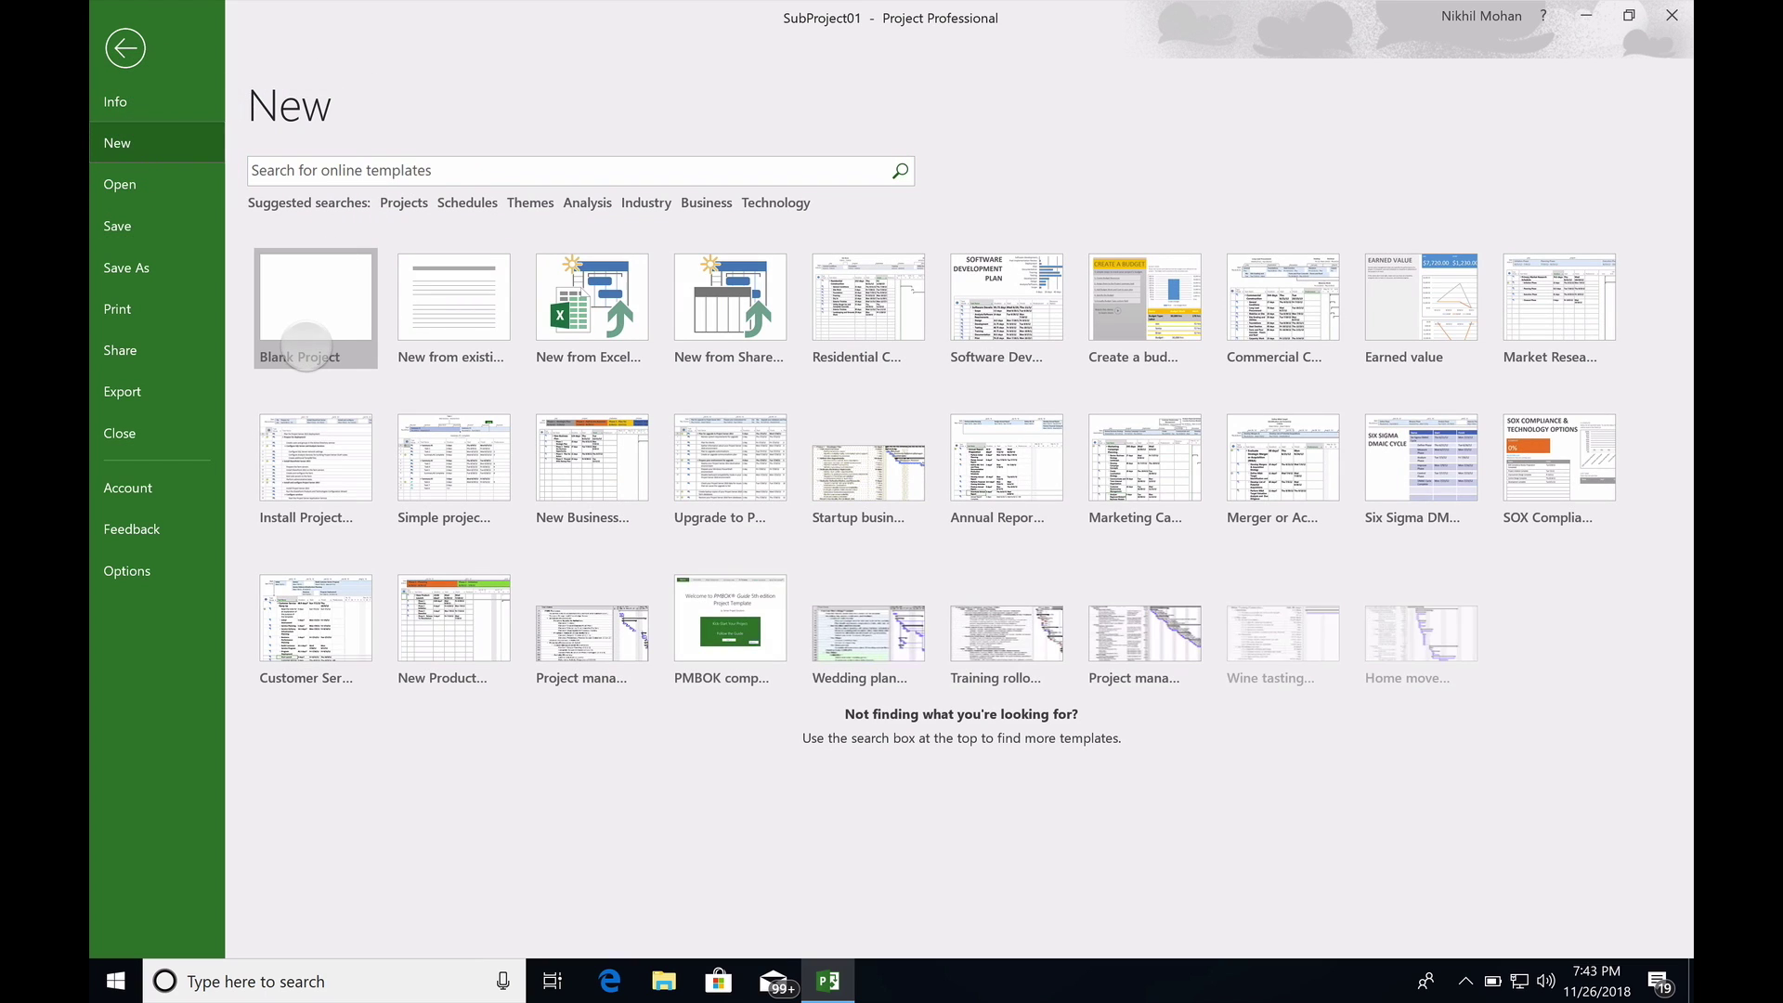
{"action": "left_click", "coordinate": [316, 346]}
{"action": "left_click", "coordinate": [420, 54]}
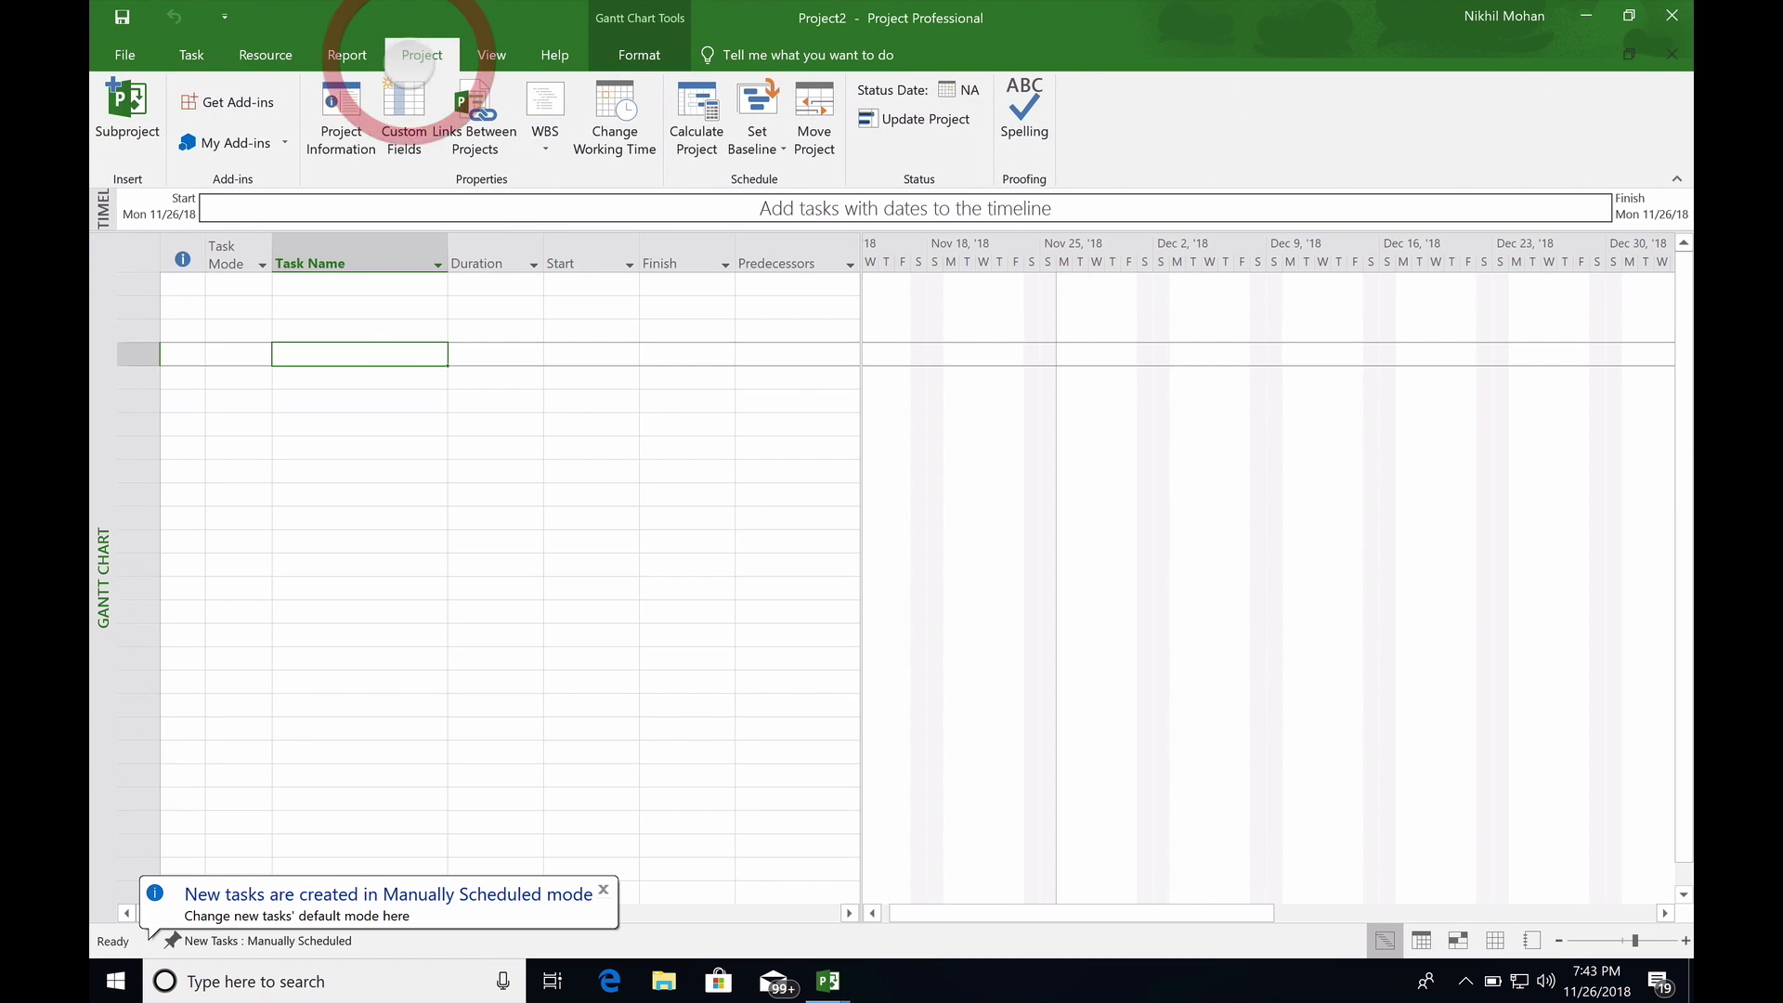
{"action": "left_click", "coordinate": [343, 139]}
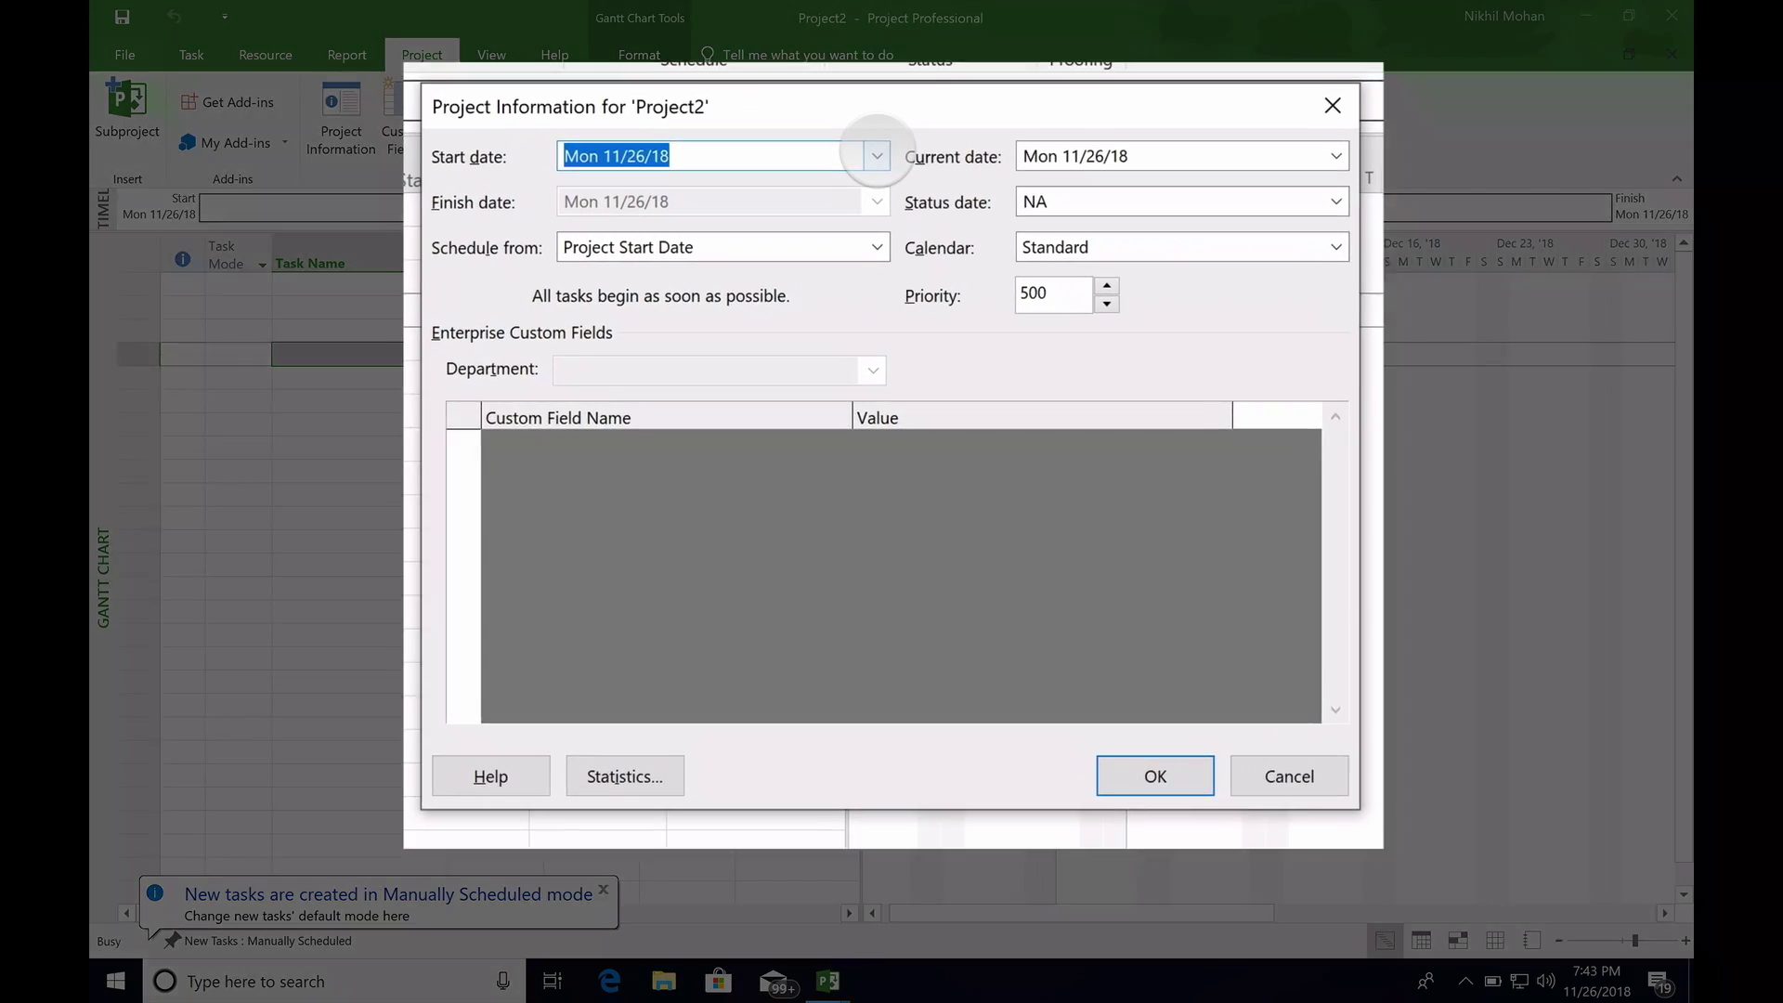
{"action": "left_click", "coordinate": [877, 156]}
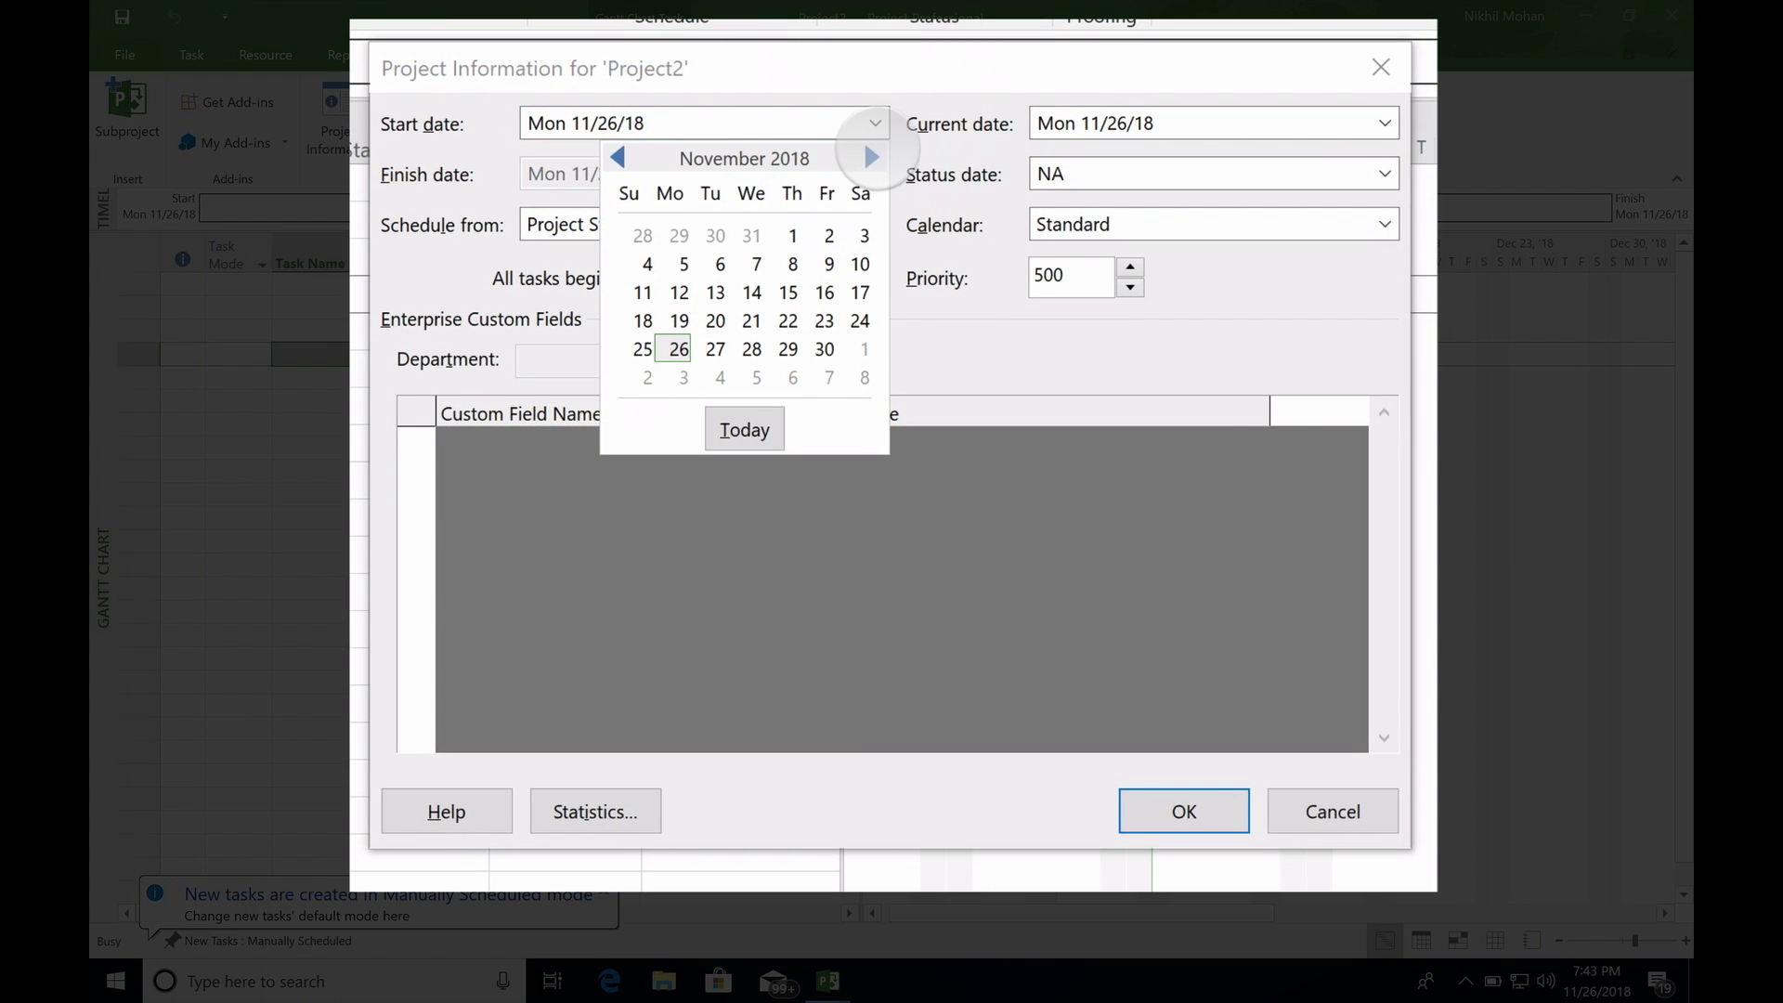
{"action": "left_click", "coordinate": [372, 307]}
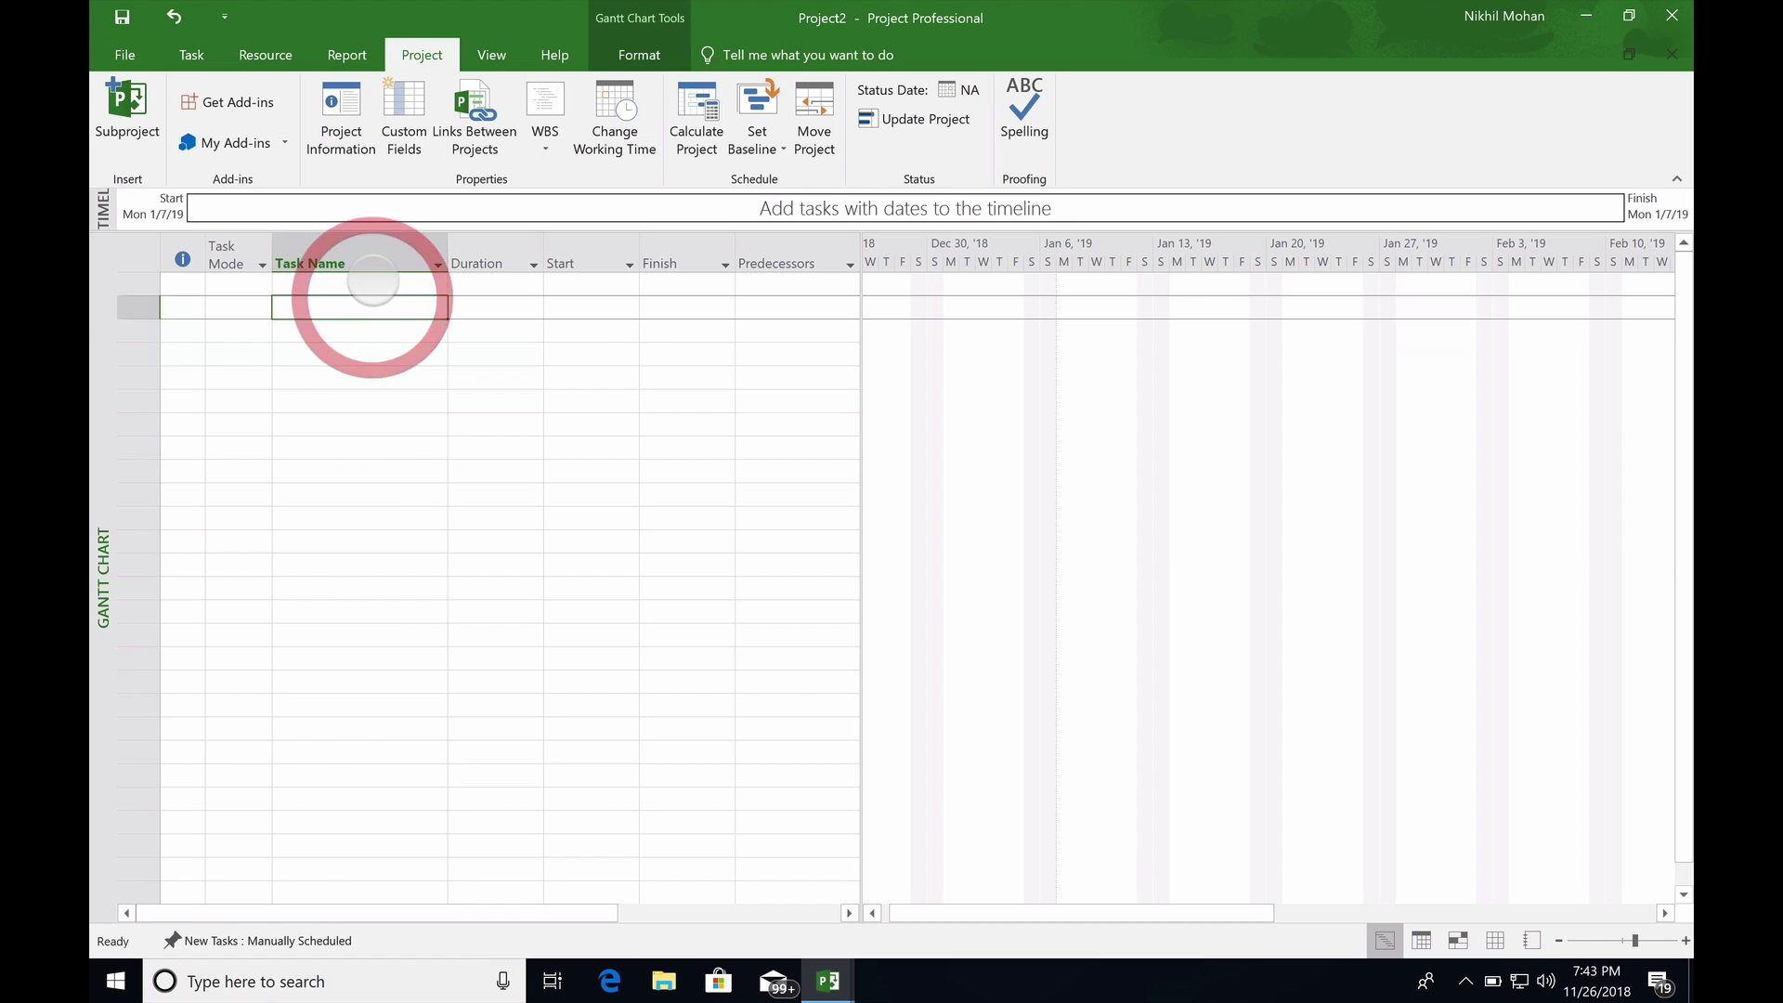
Enter the tasks SubProject 02, SP02 - Task 03 and SP02 Task 04
{"action": "type", "text": "SubProje"}
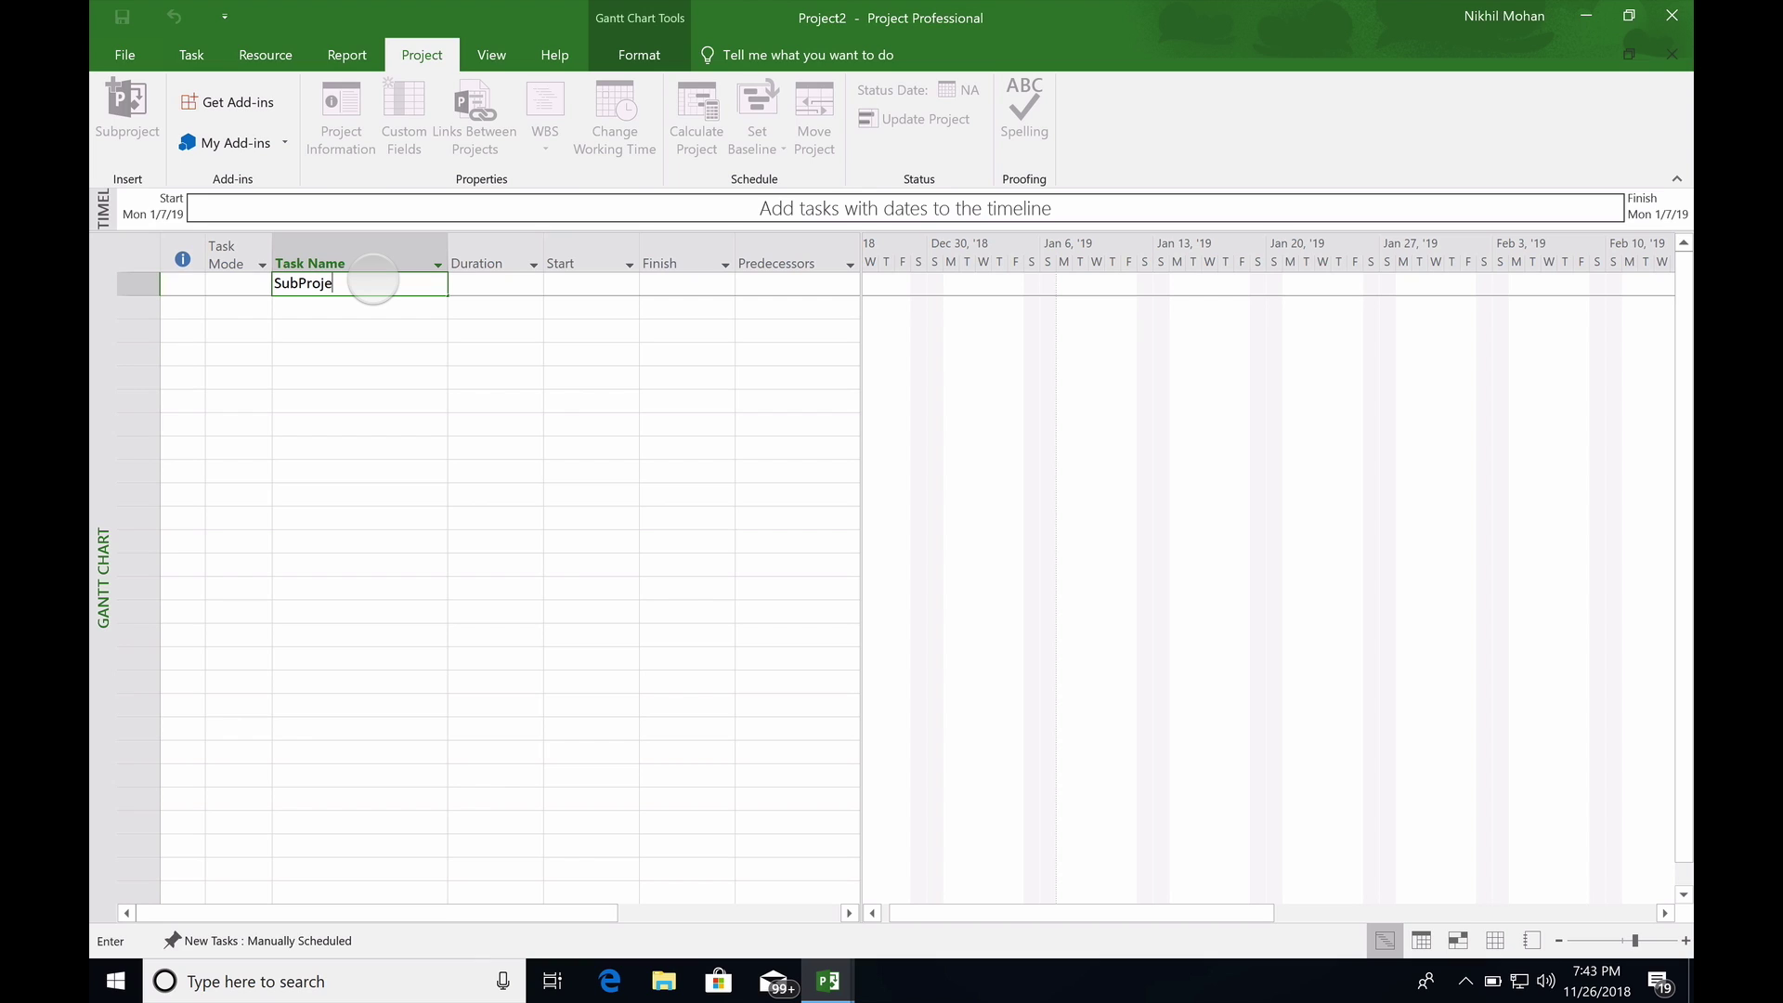
{"action": "type", "text": "ct 02"}
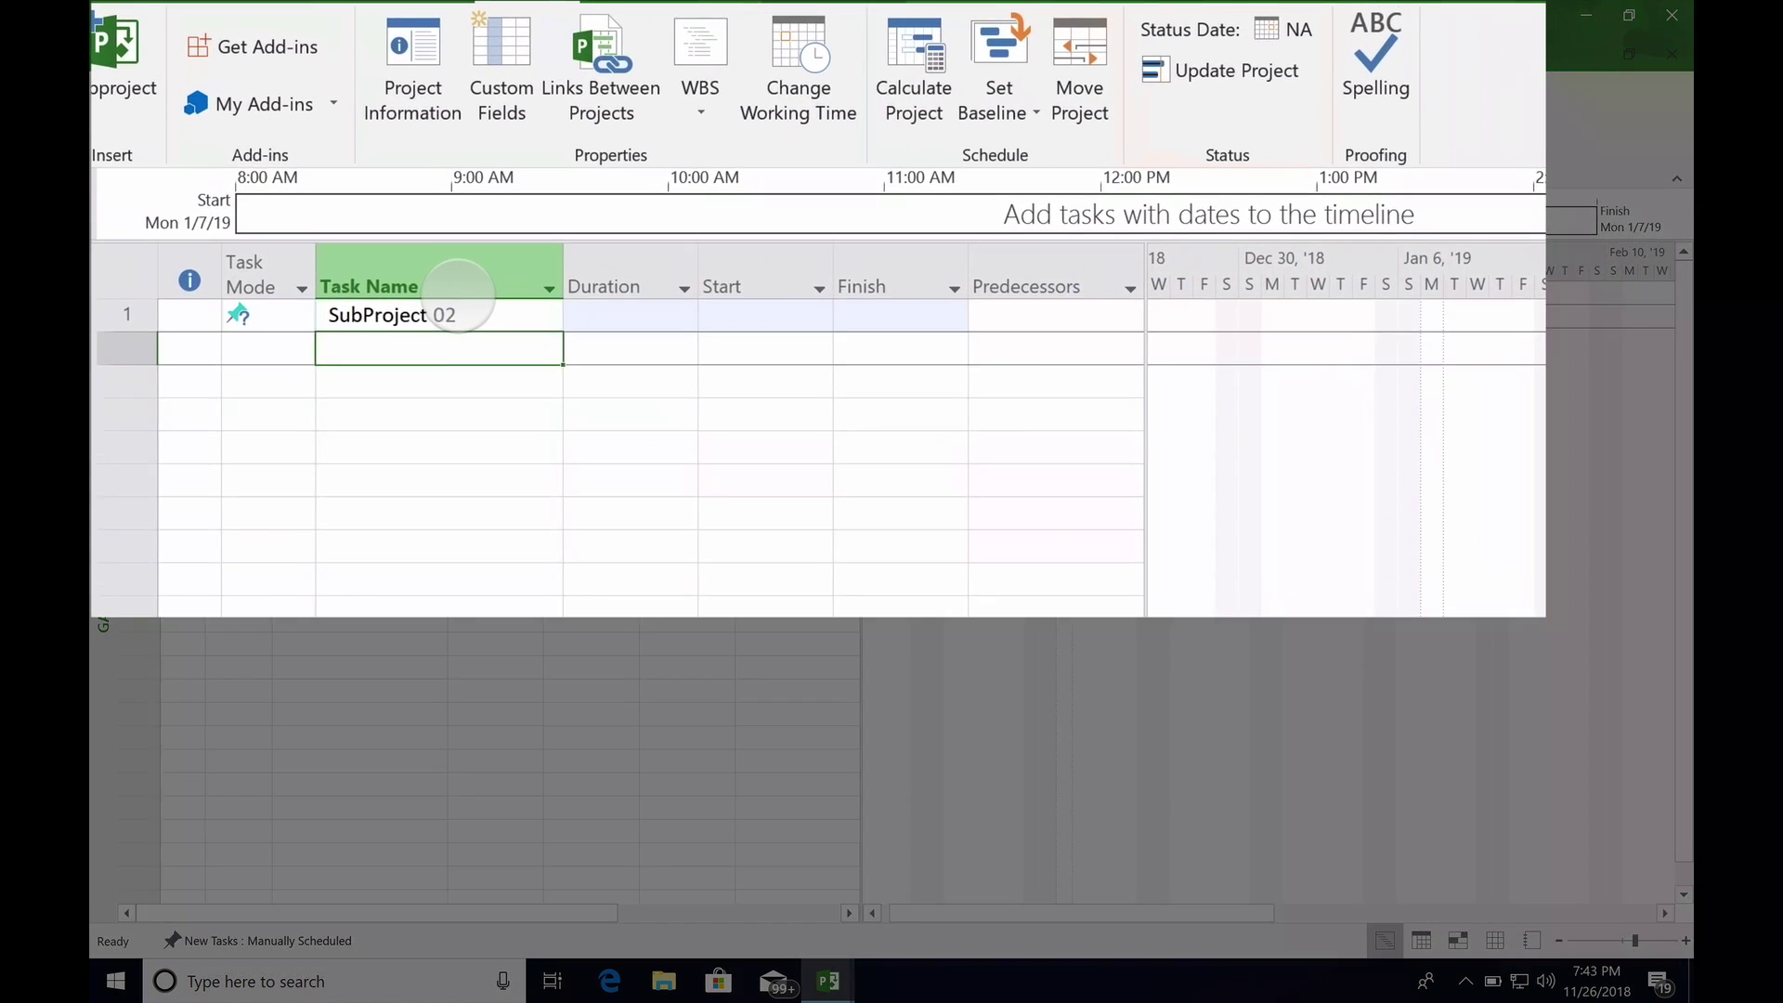
{"action": "key", "text": "Return"}
{"action": "type", "text": "SP02 - Task"}
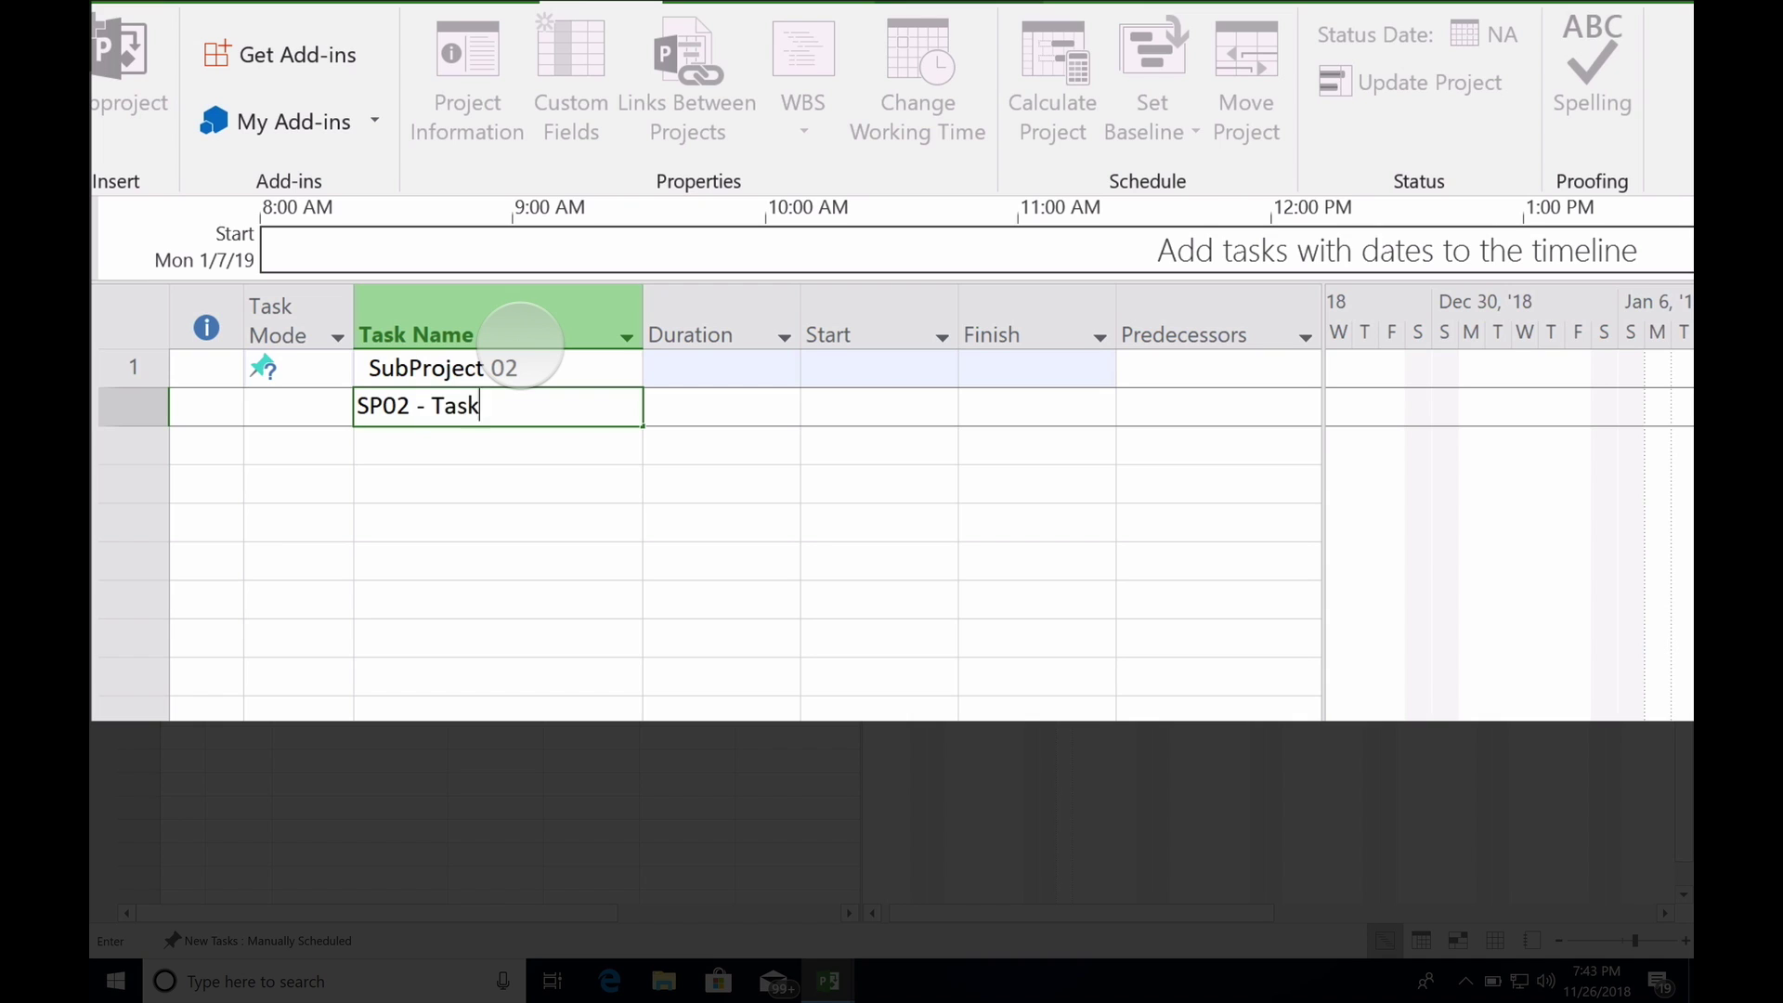
{"action": "type", "text": " 03"}
{"action": "key", "text": "Return"}
{"action": "type", "text": "SP02 Task 04"}
{"action": "key", "text": "Return"}
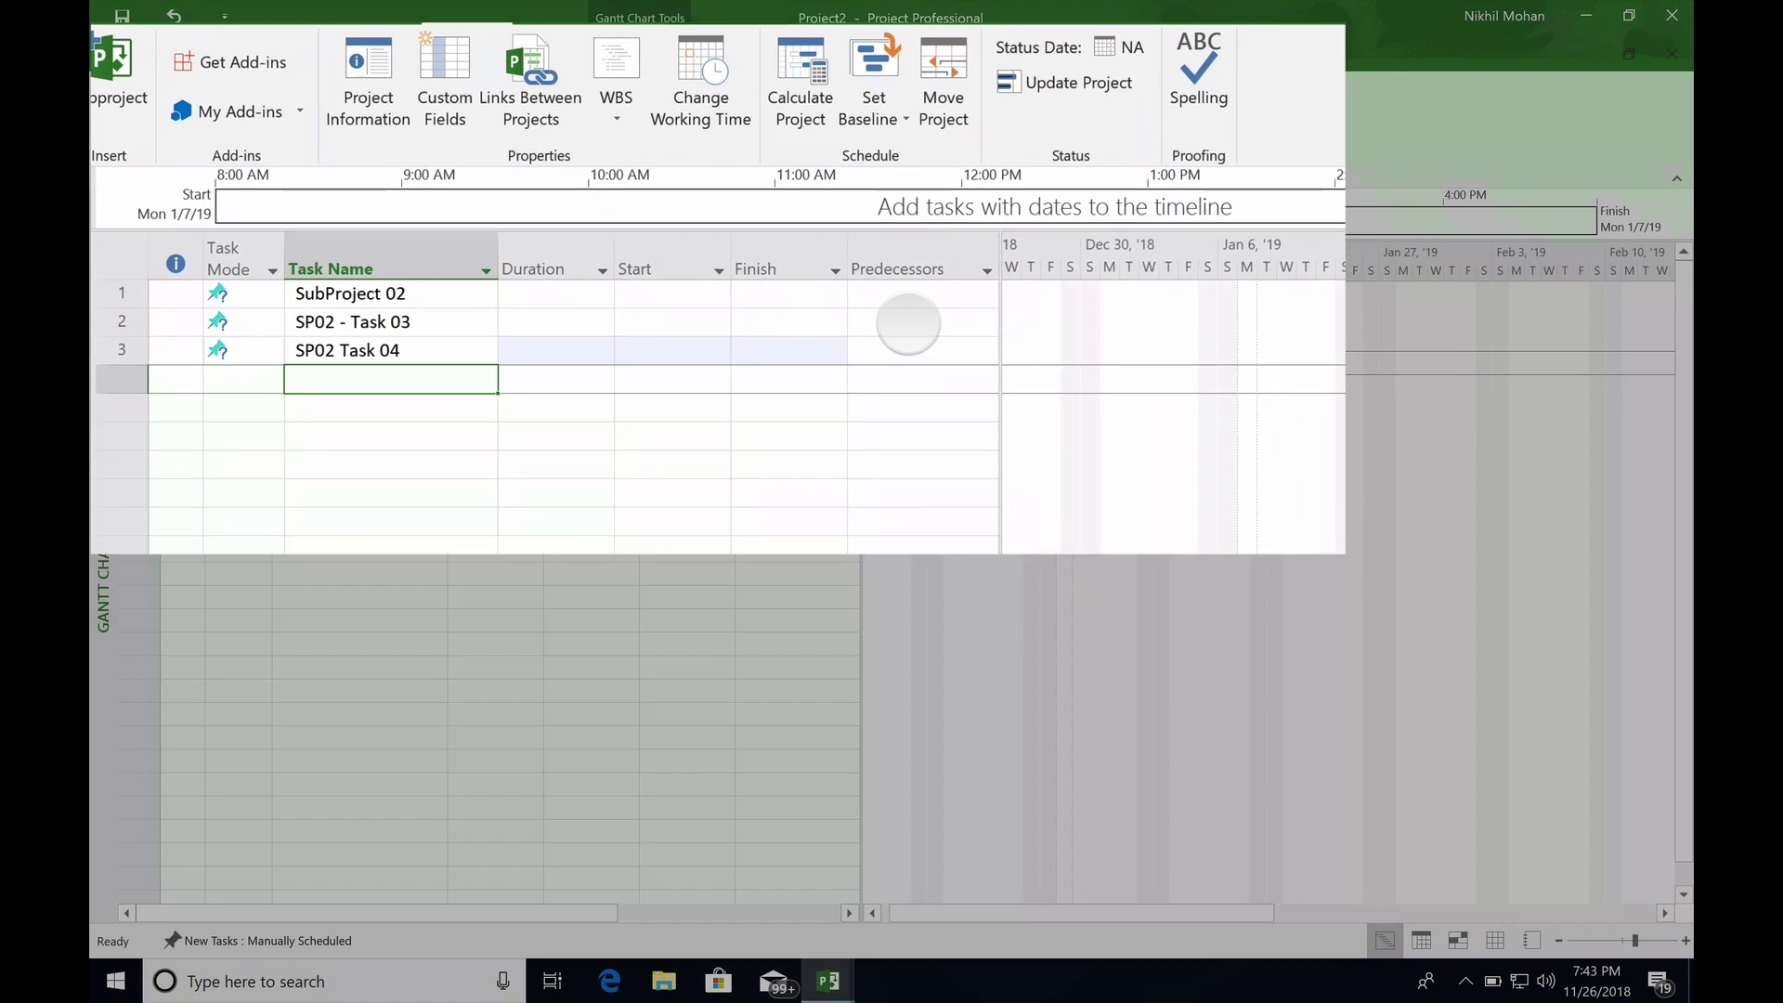
{"action": "left_click", "coordinate": [1273, 409]}
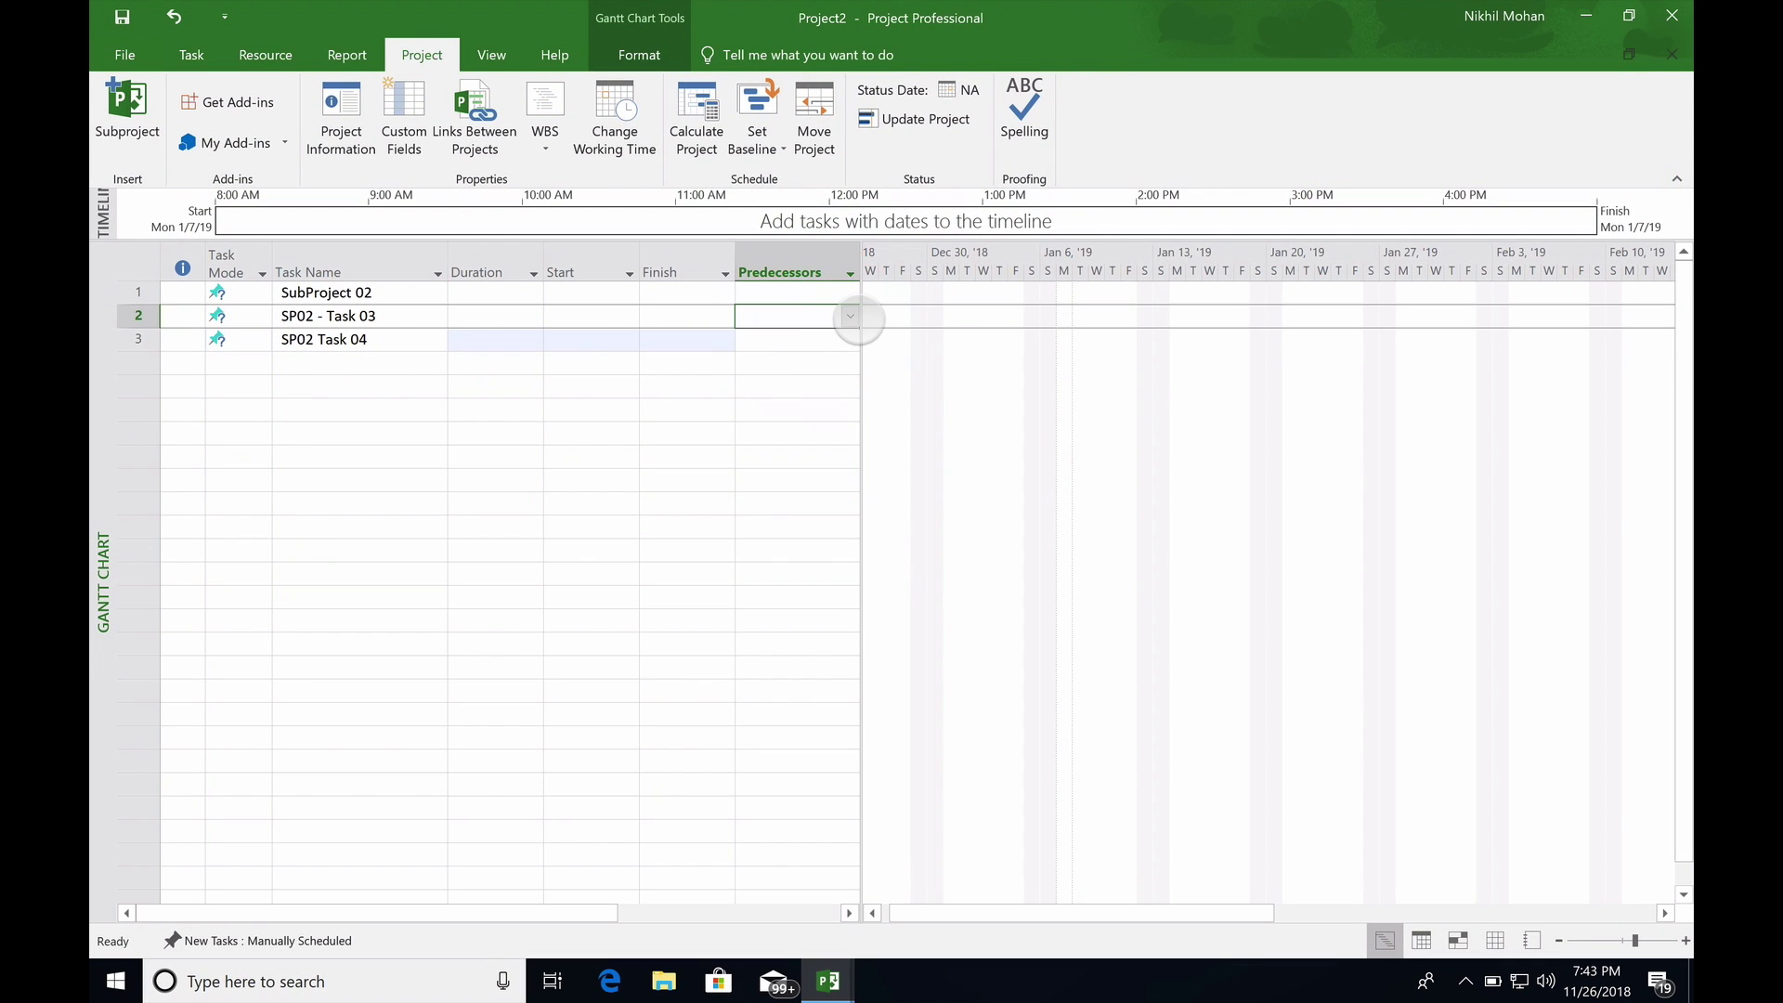
Assign the same resource to both SP02 tasks under Resource Names
{"action": "left_click_drag", "start_coordinate": [859, 319], "coordinate": [967, 319]}
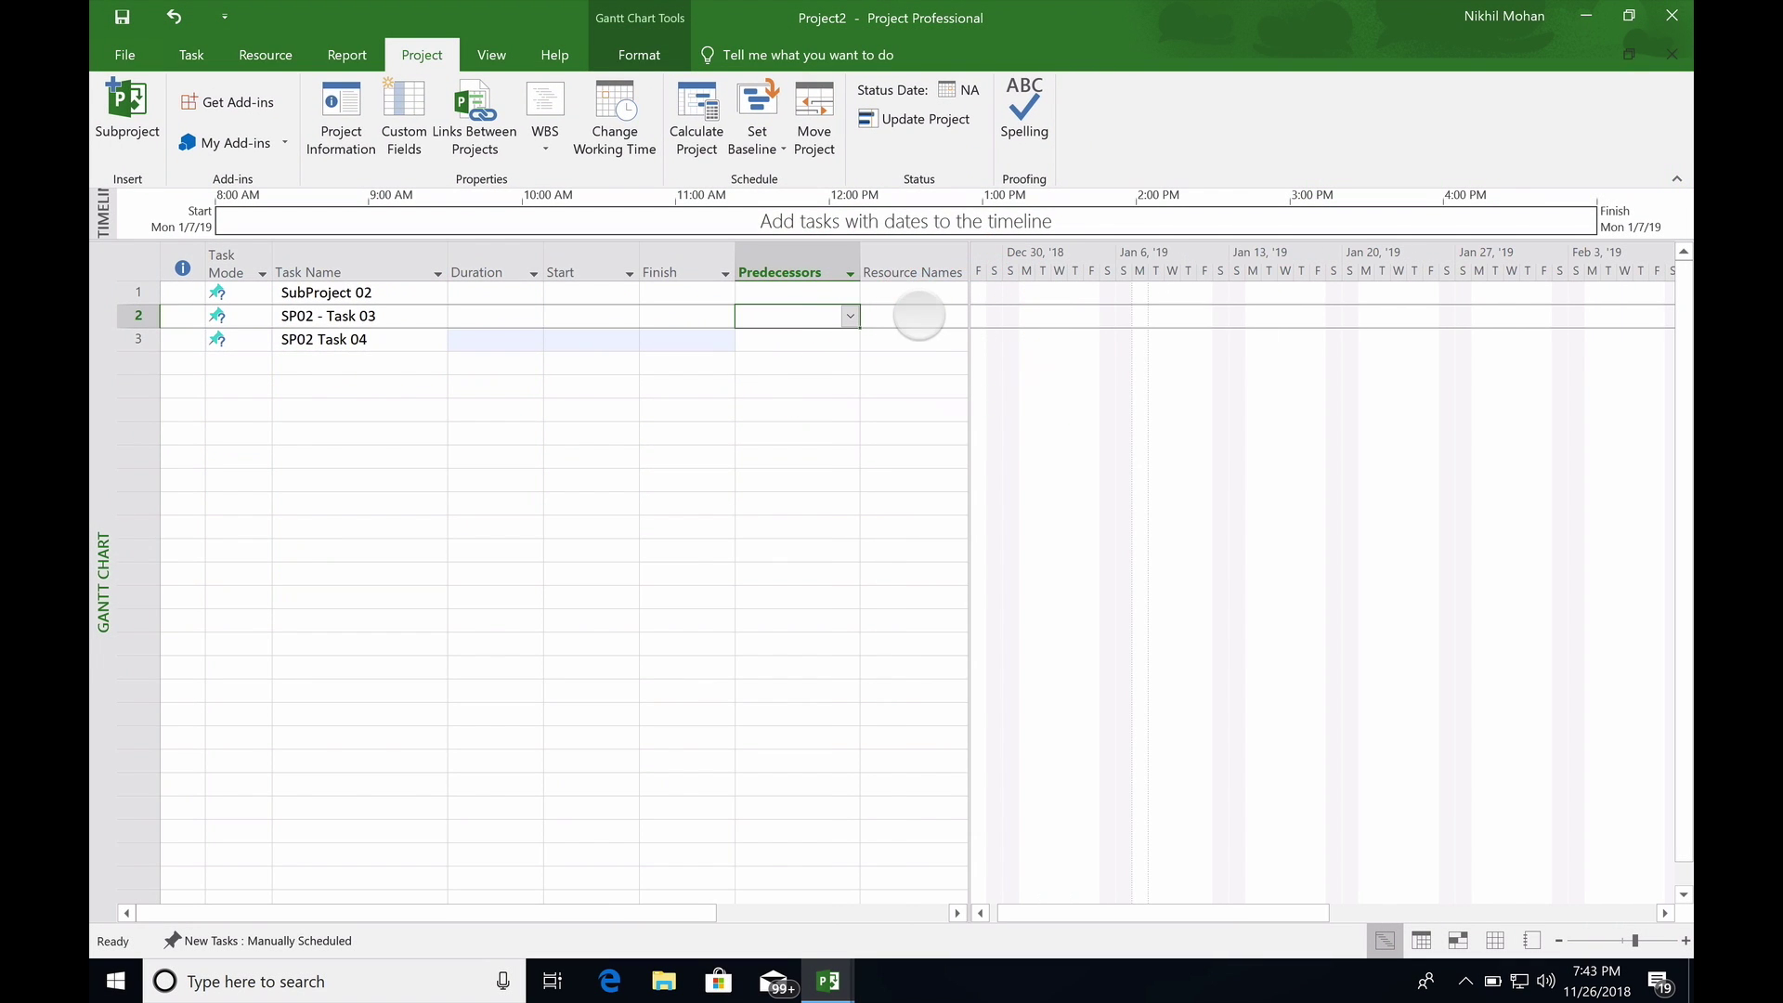
{"action": "left_click", "coordinate": [920, 318]}
{"action": "type", "text": "Harry"}
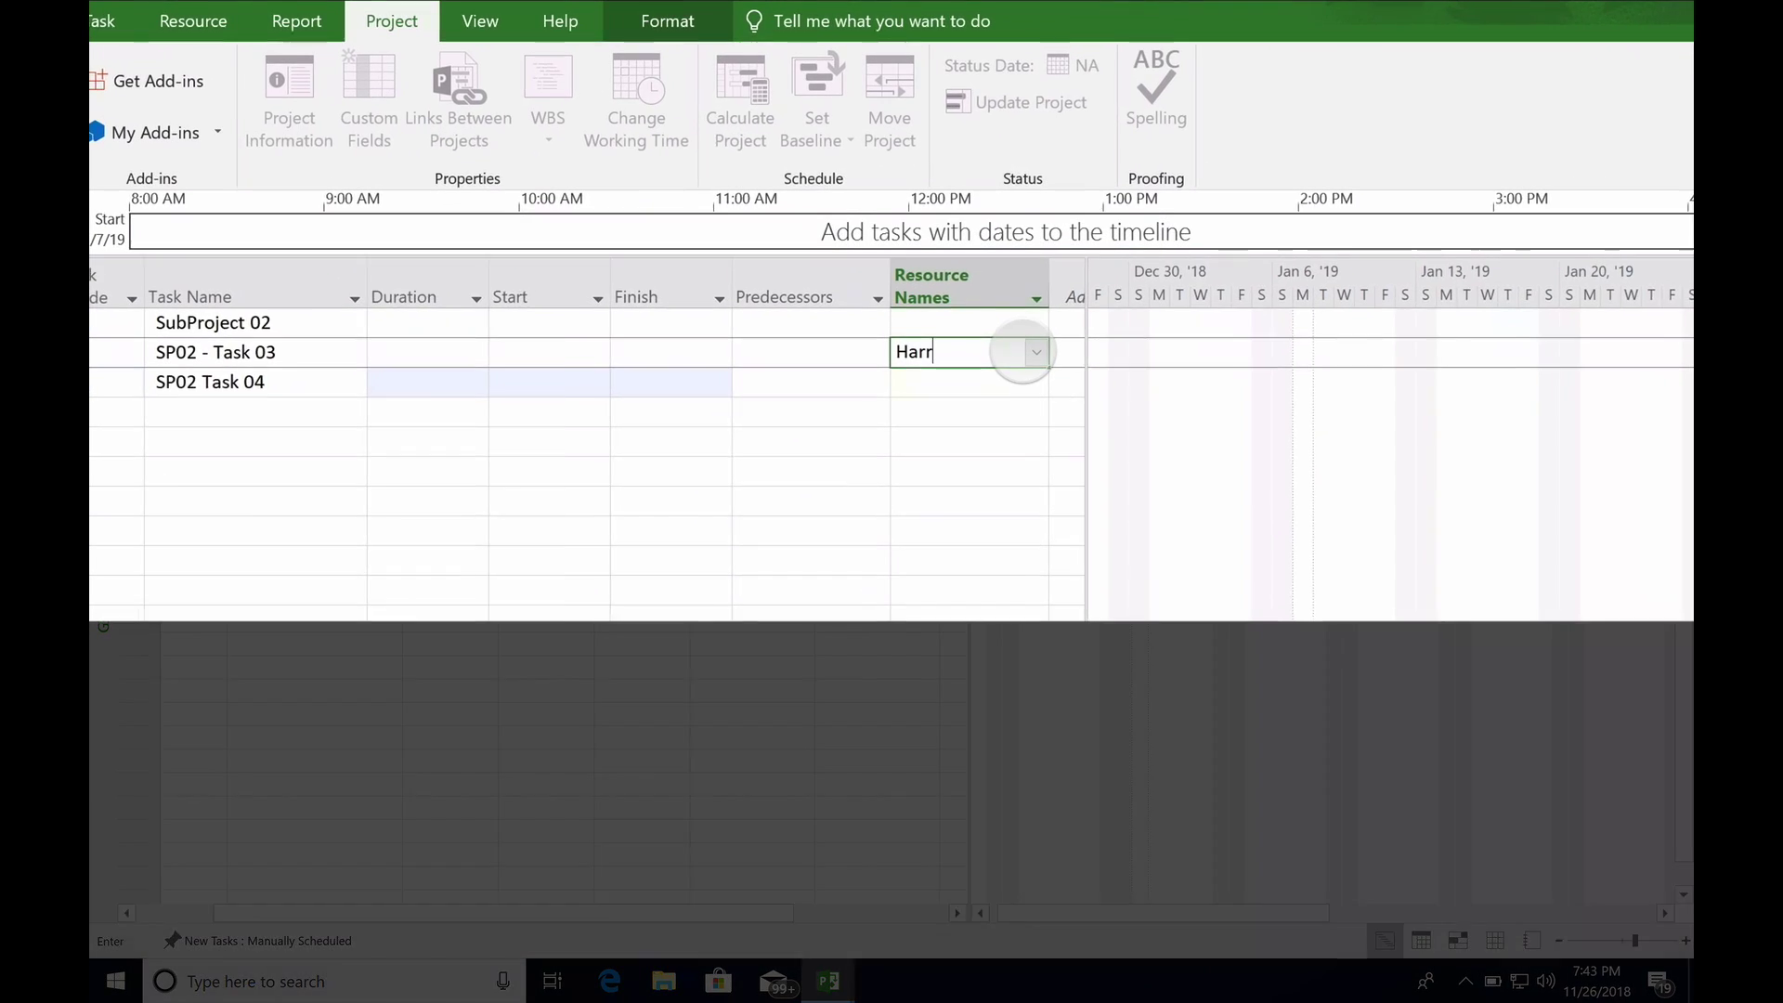
{"action": "key", "text": "Return"}
{"action": "type", "text": "Harry"}
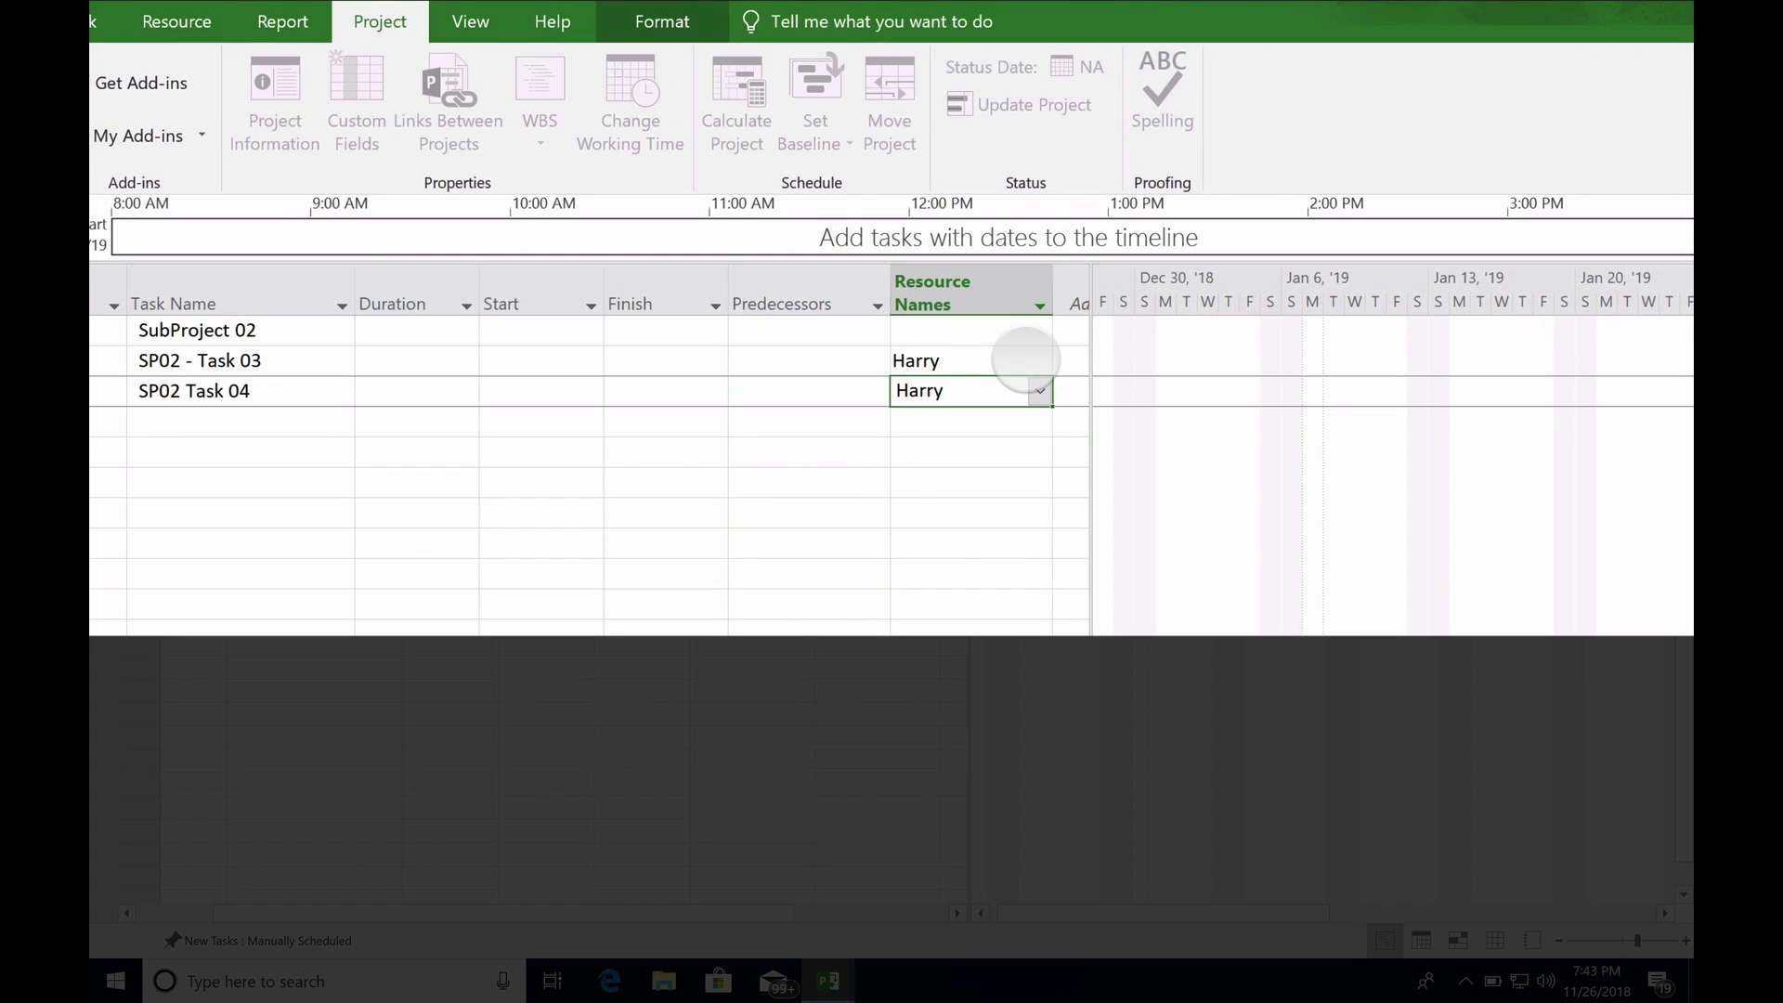
{"action": "key", "text": "Return"}
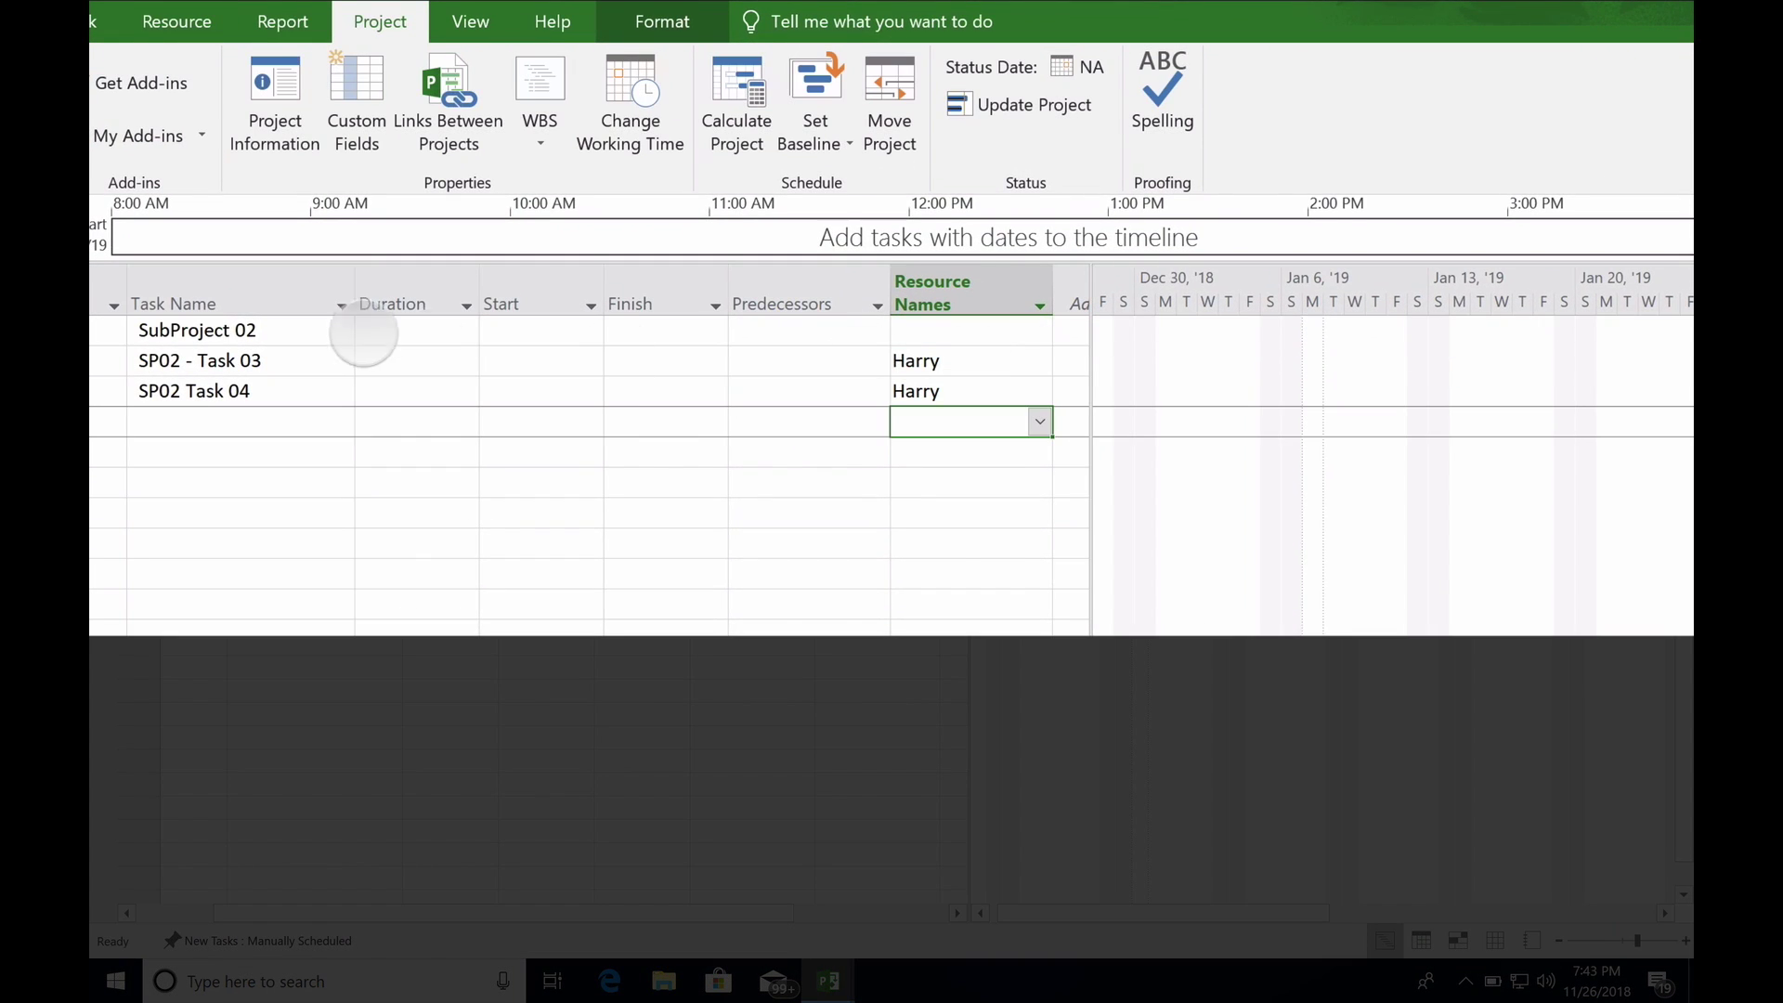
Auto-schedule the two SP02 tasks, indent them under SubProject 02, and link them
{"action": "left_click_drag", "start_coordinate": [307, 361], "coordinate": [263, 392]}
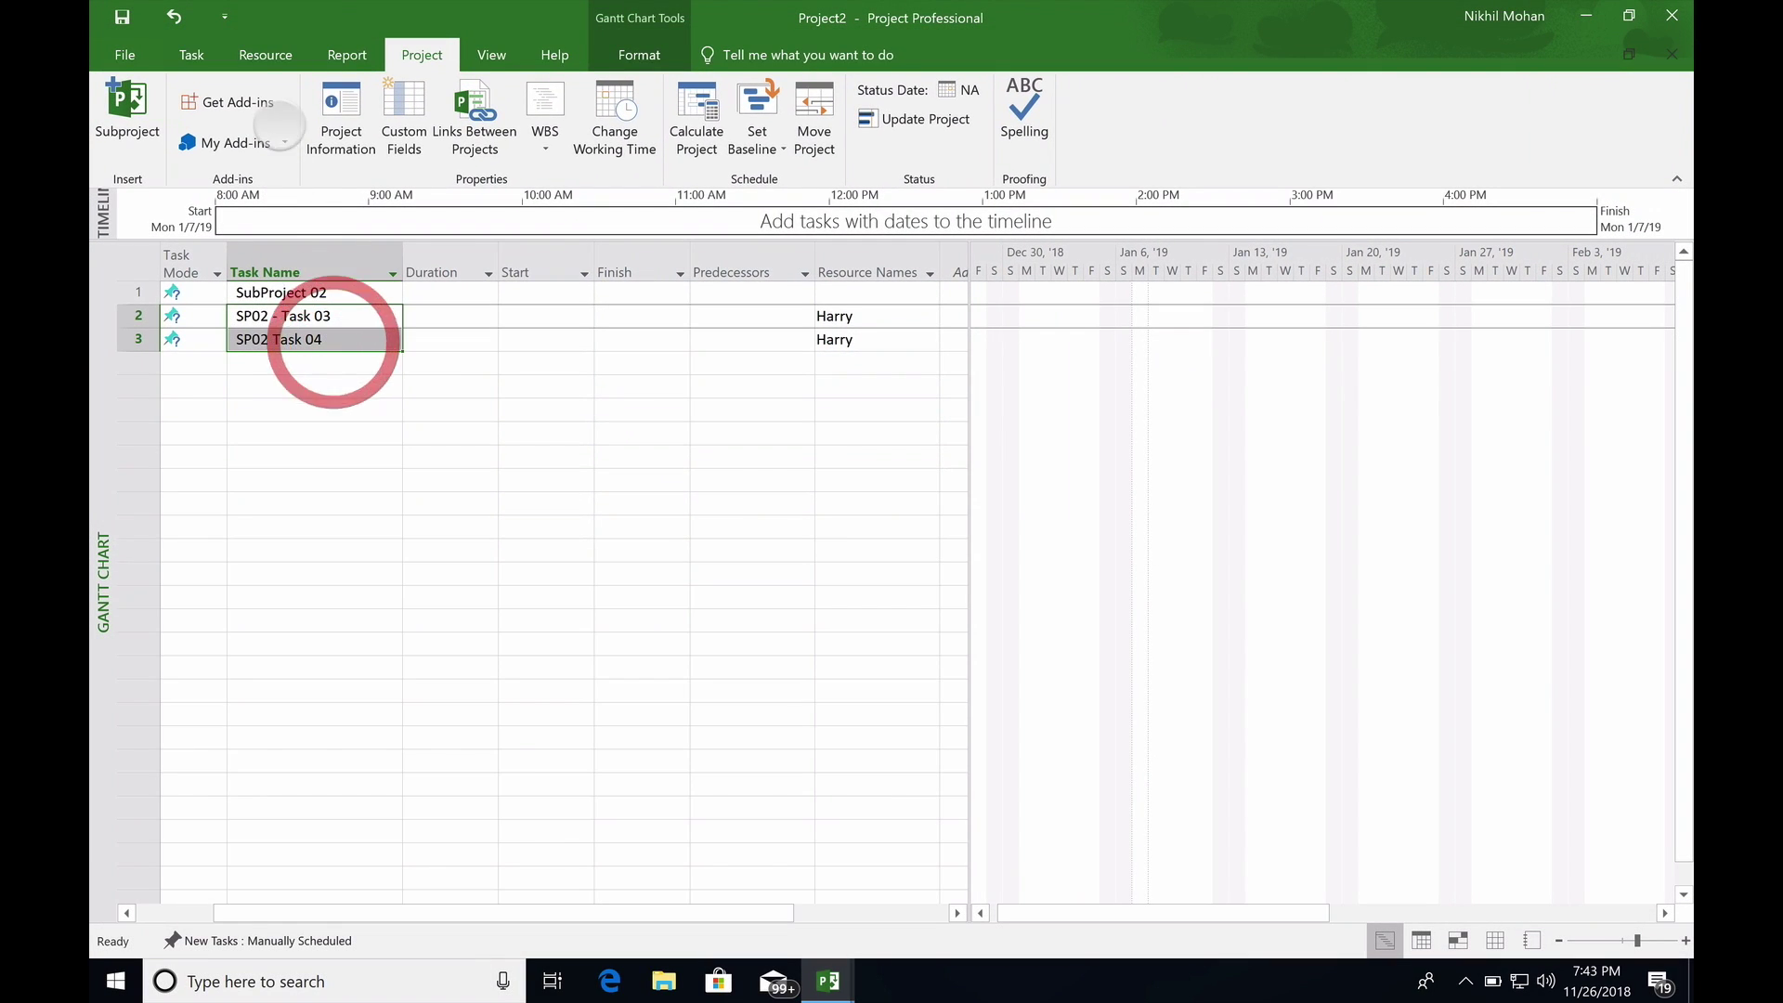
{"action": "left_click", "coordinate": [191, 55]}
{"action": "left_click", "coordinate": [643, 141]}
{"action": "left_click", "coordinate": [680, 141]}
{"action": "left_click", "coordinate": [362, 394]}
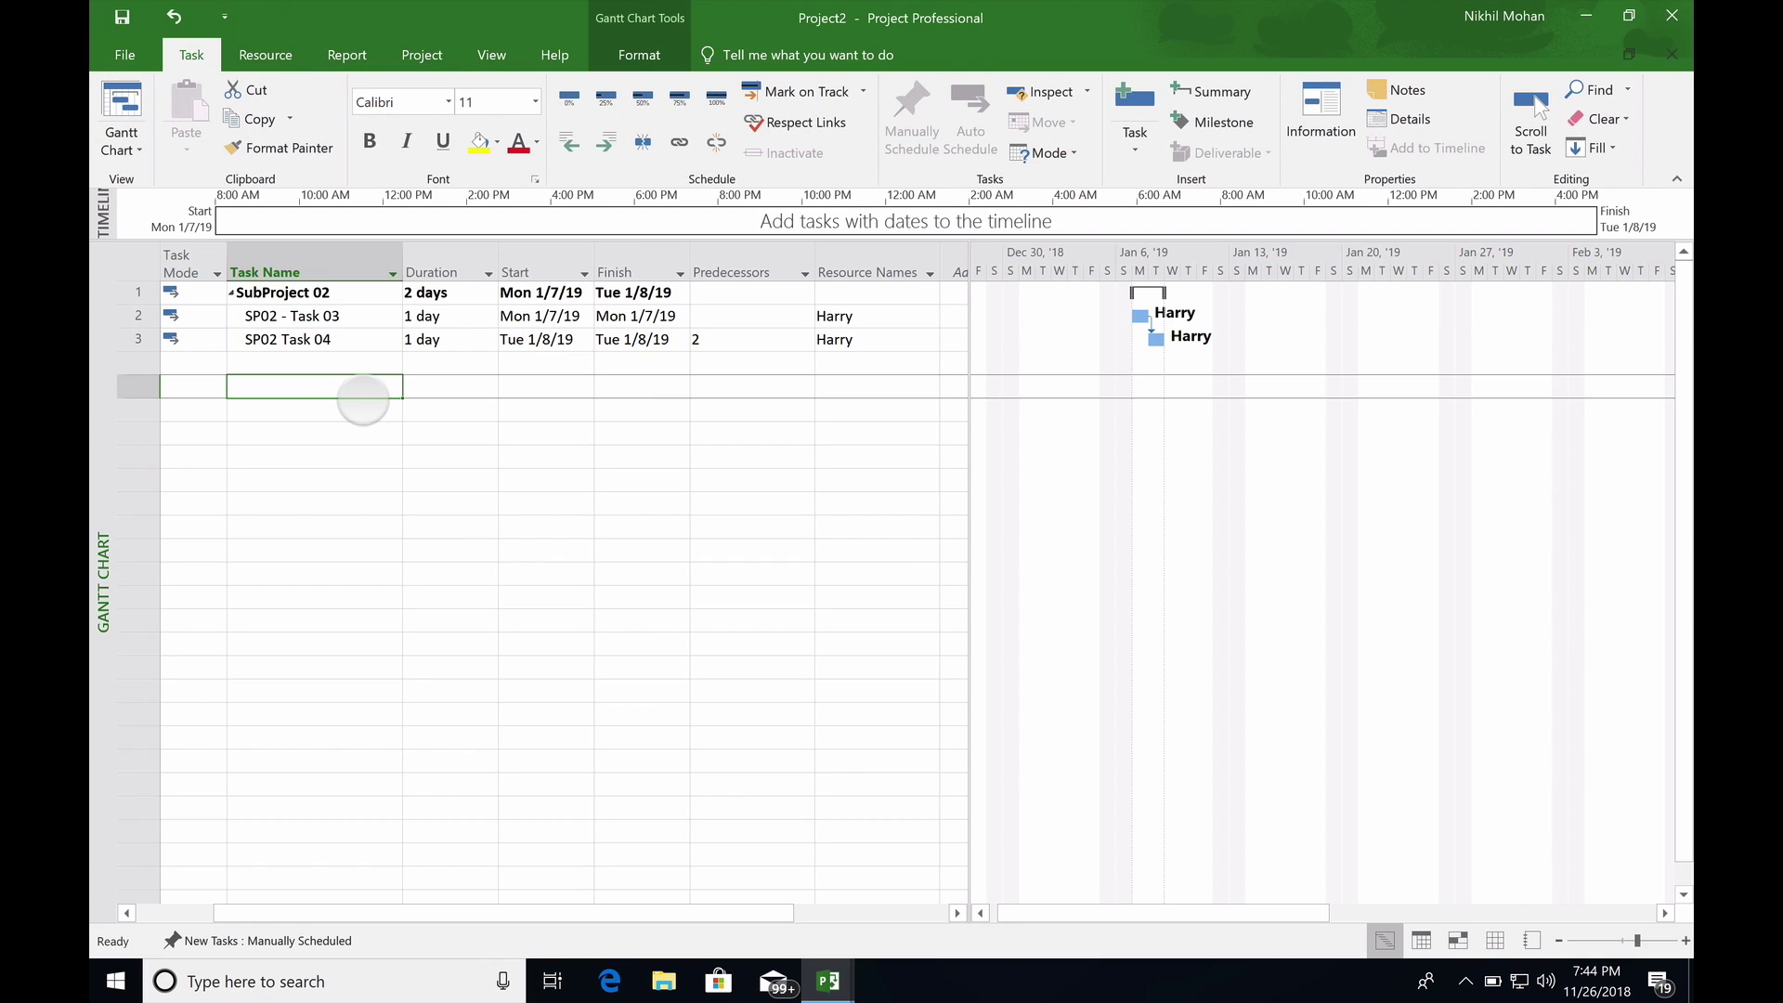
Save the project to the Desktop as SubProject02
{"action": "left_click", "coordinate": [491, 55]}
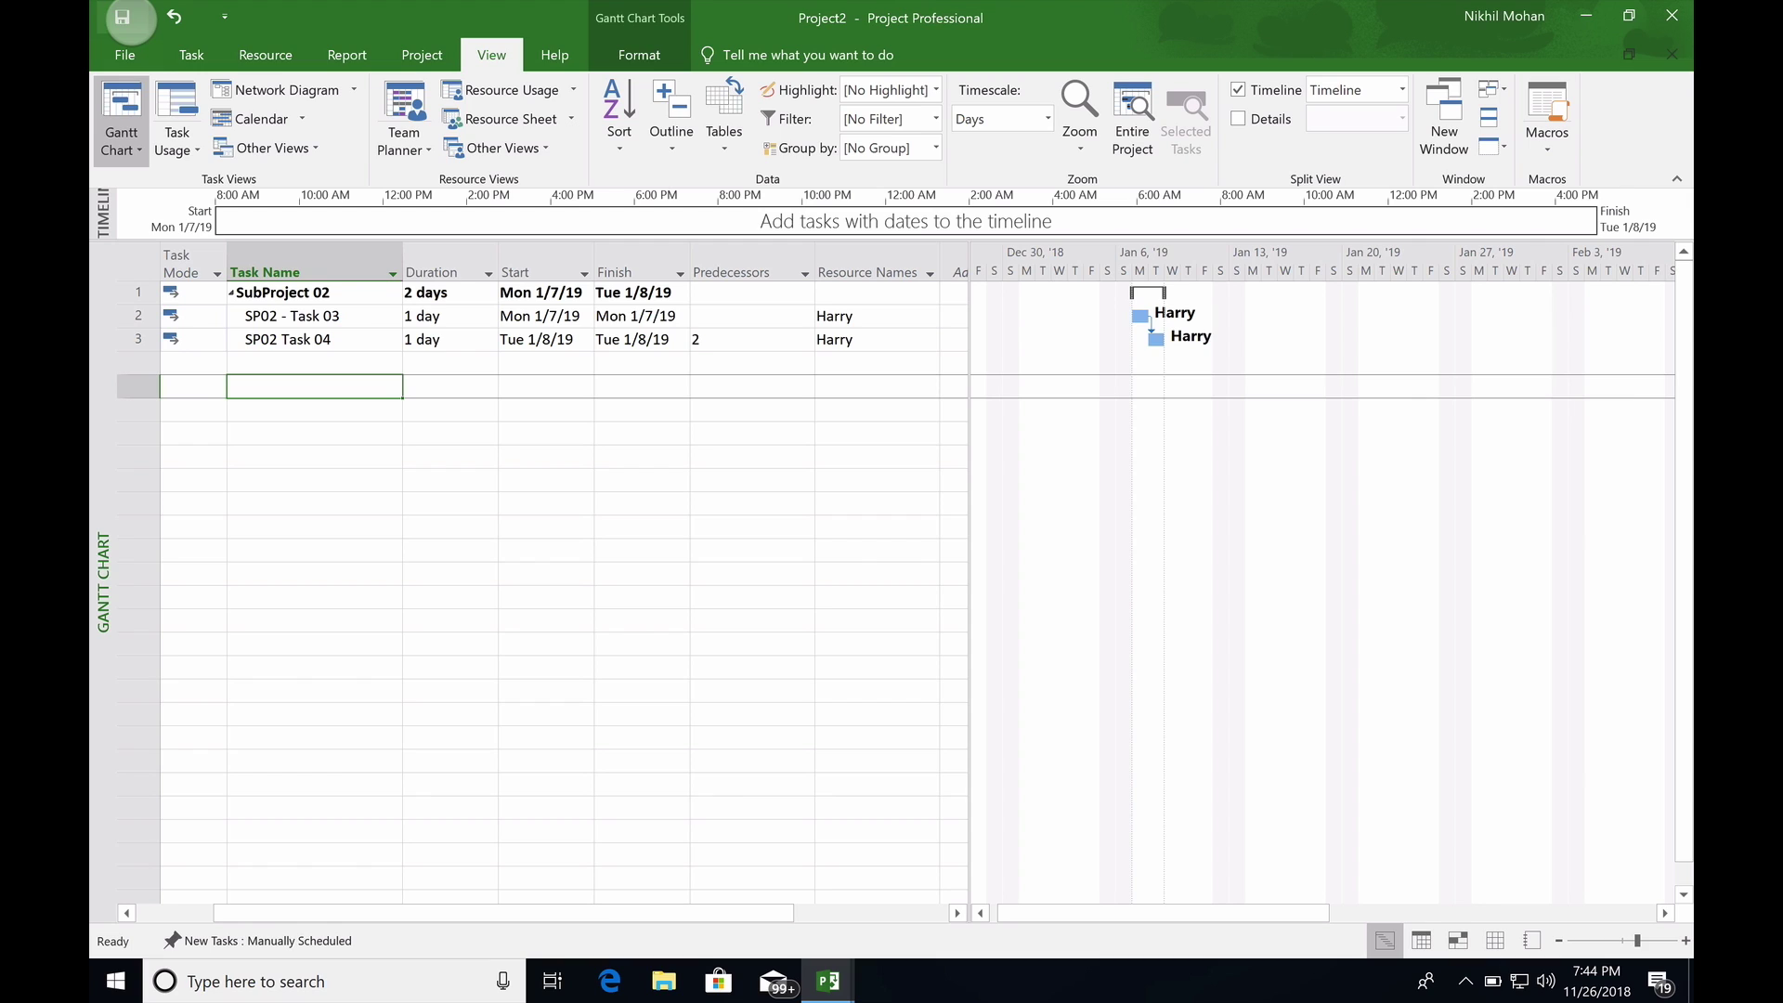
{"action": "left_click", "coordinate": [122, 17]}
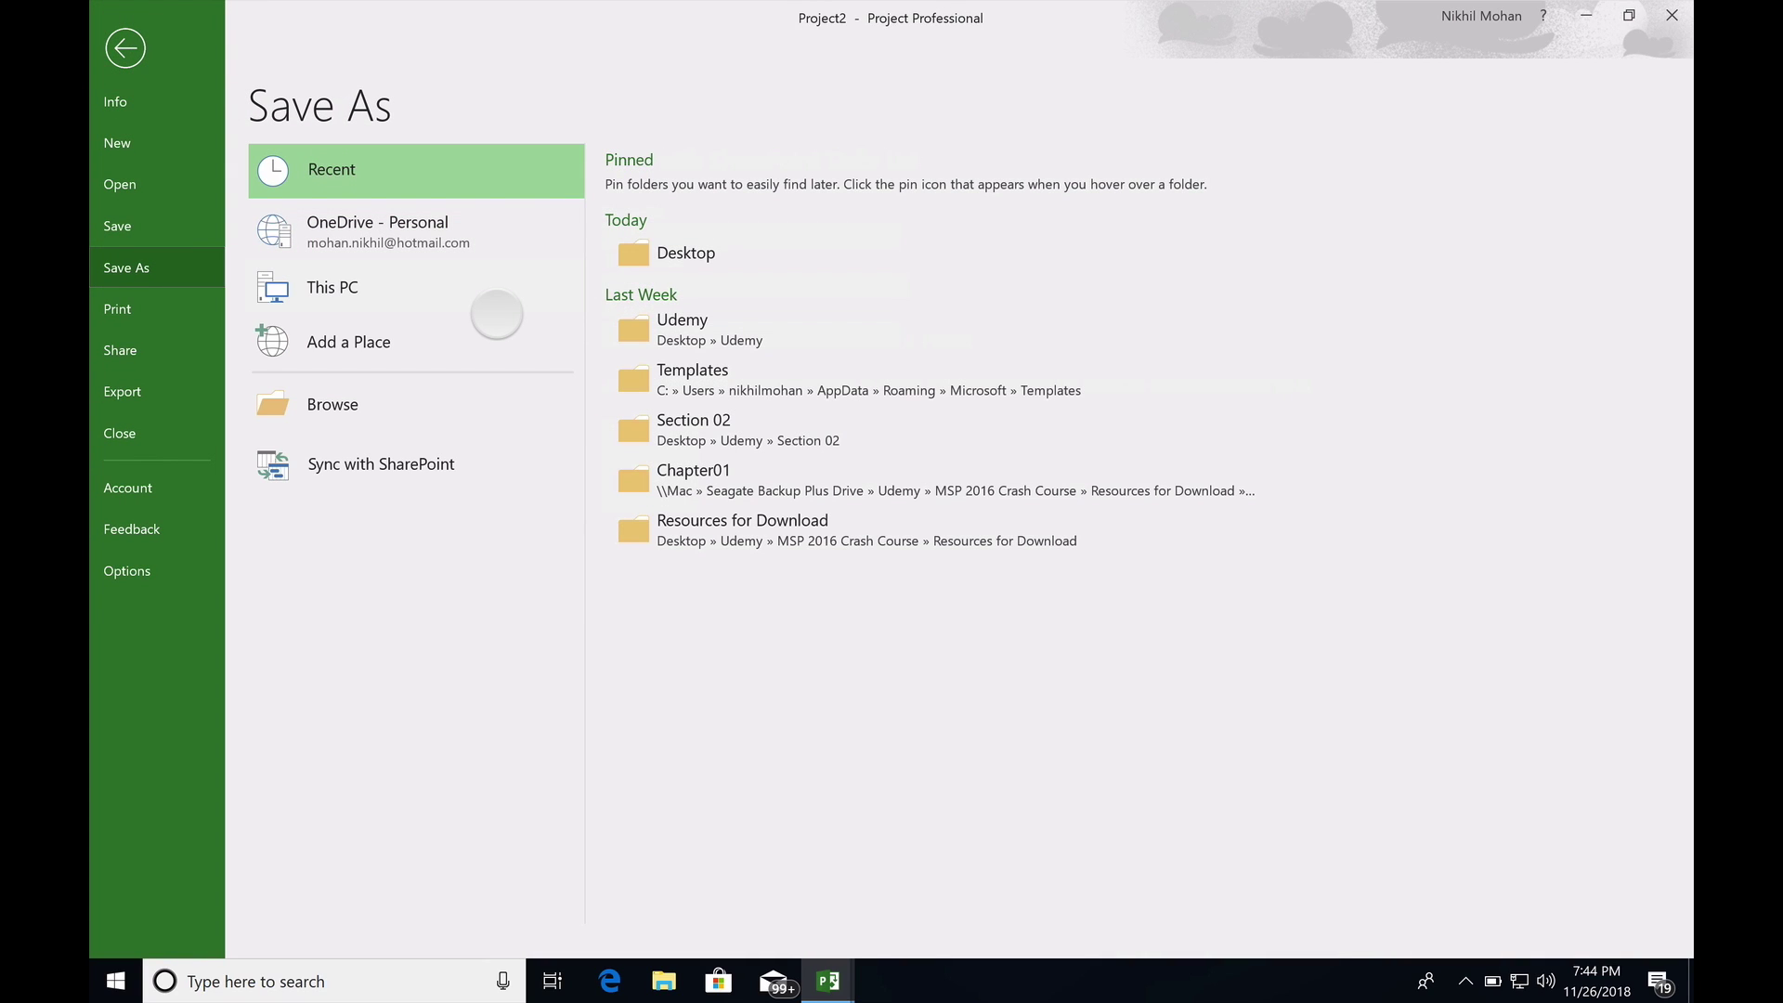
{"action": "left_click", "coordinate": [728, 253]}
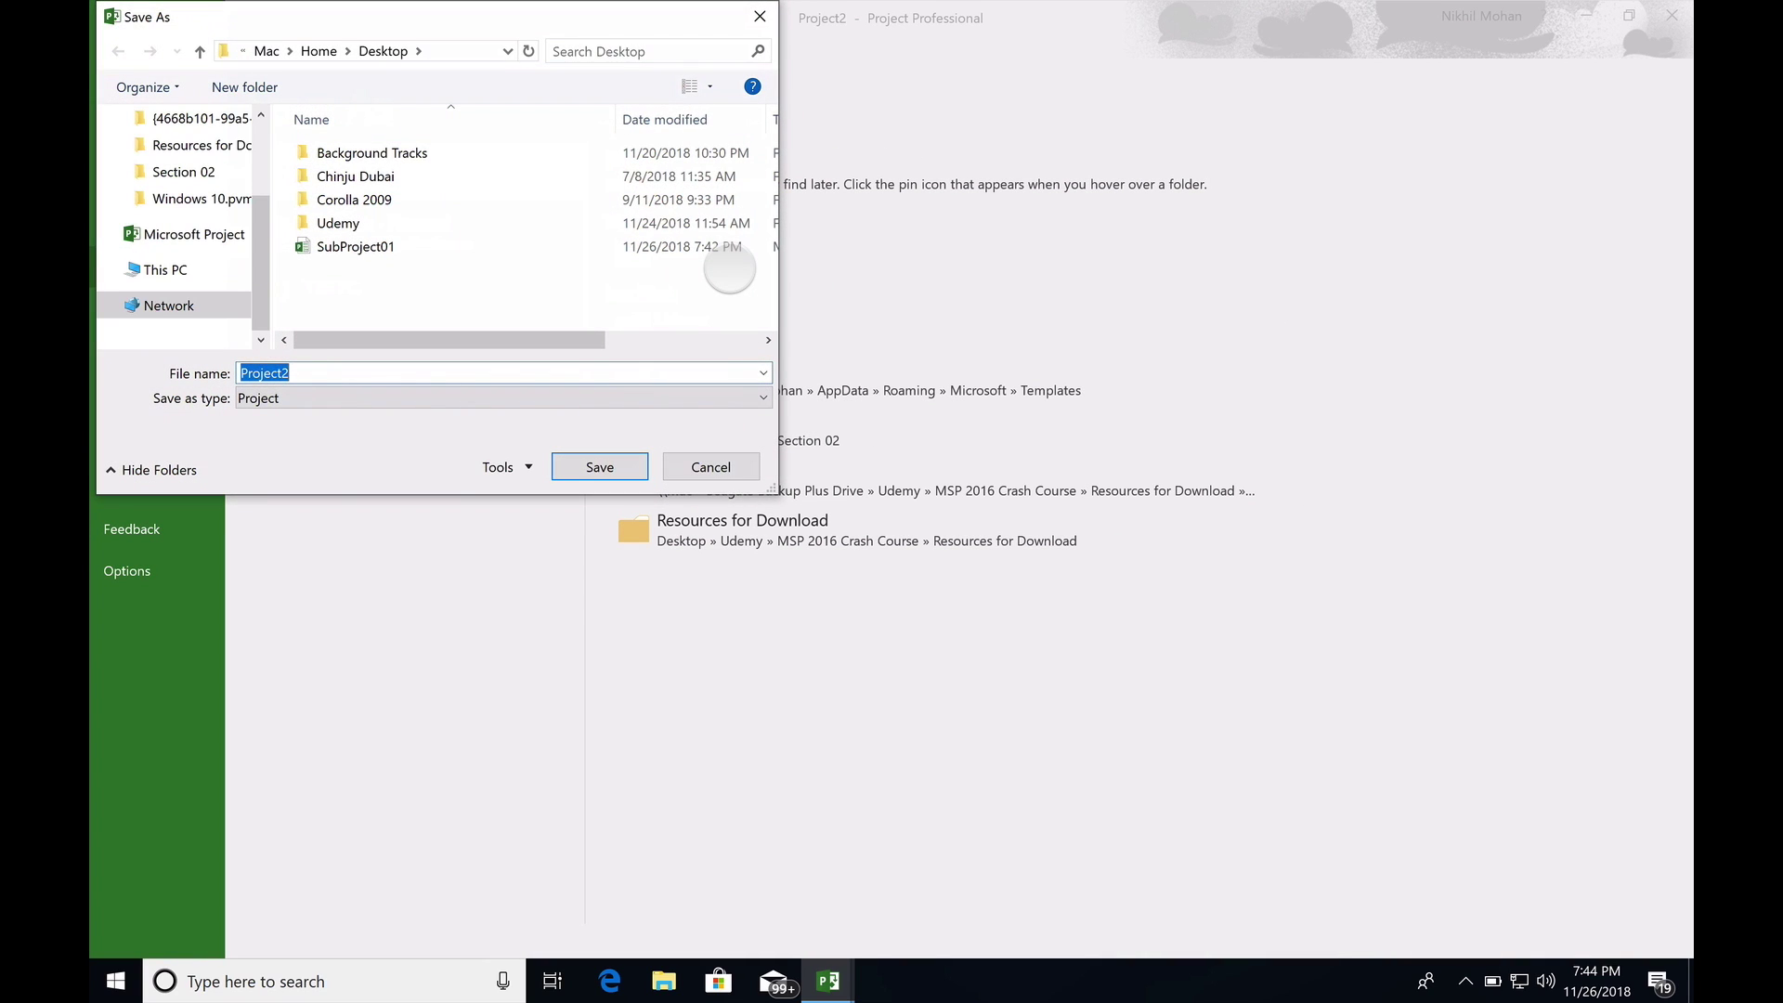
{"action": "type", "text": "Sub"}
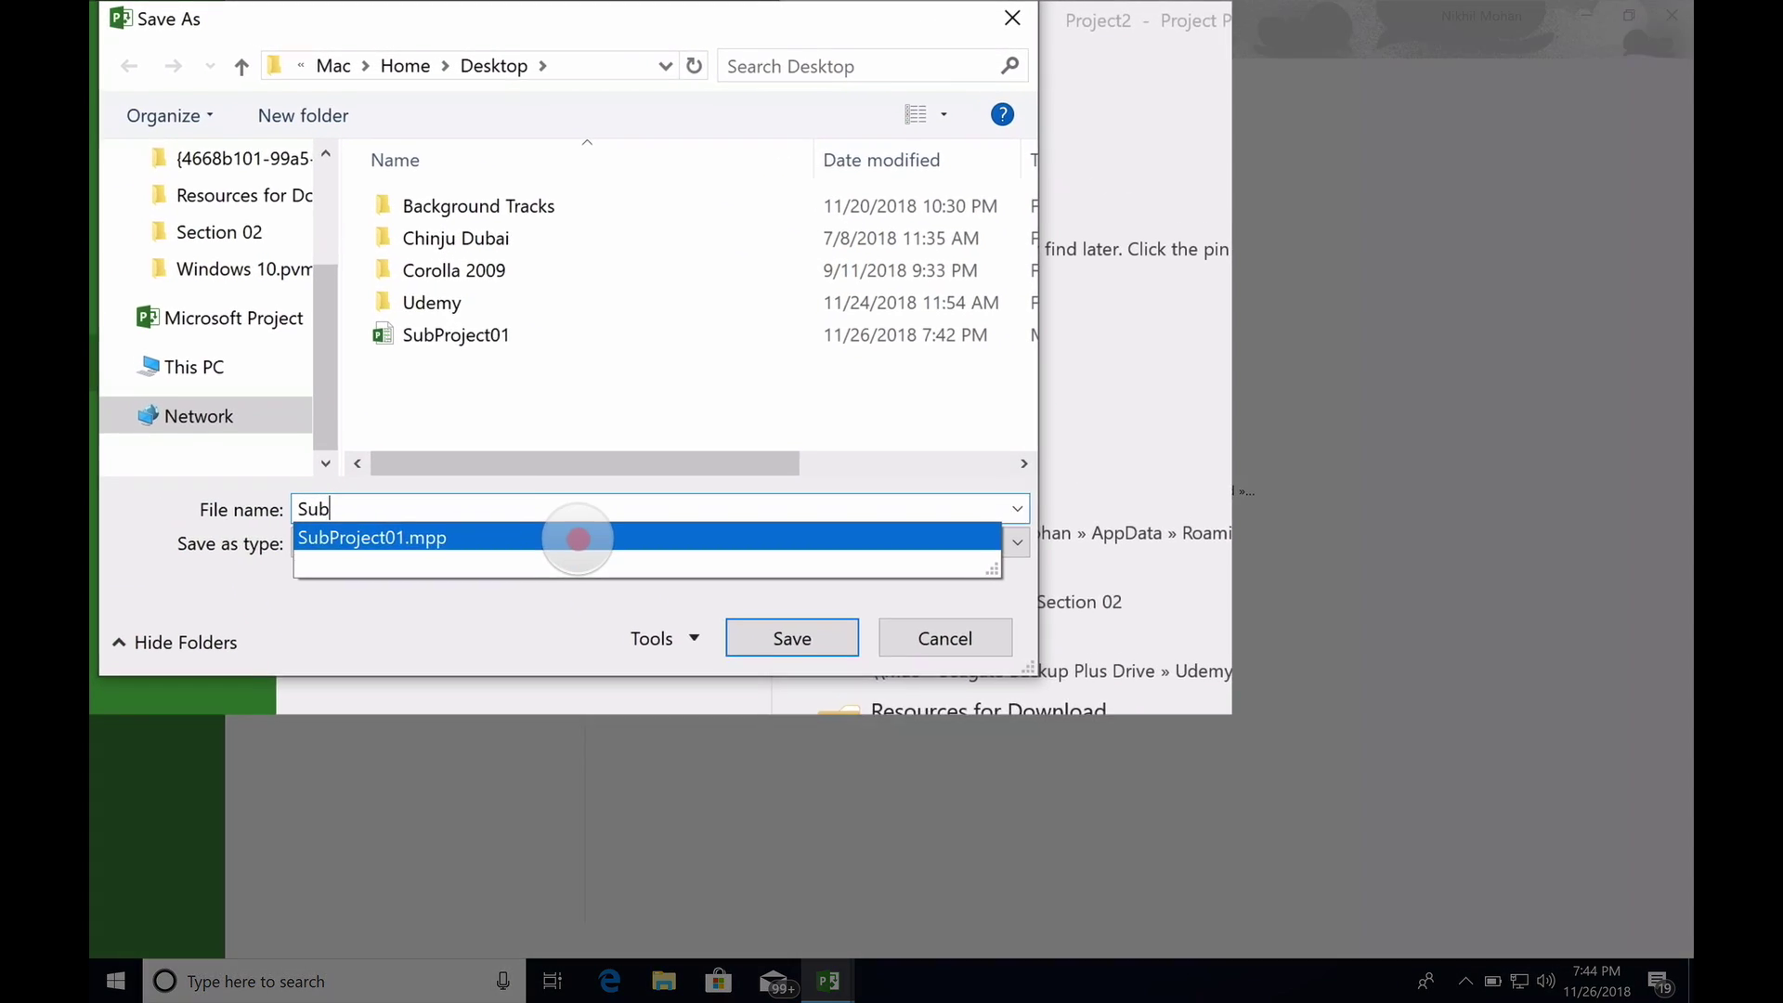
{"action": "left_click", "coordinate": [408, 373]}
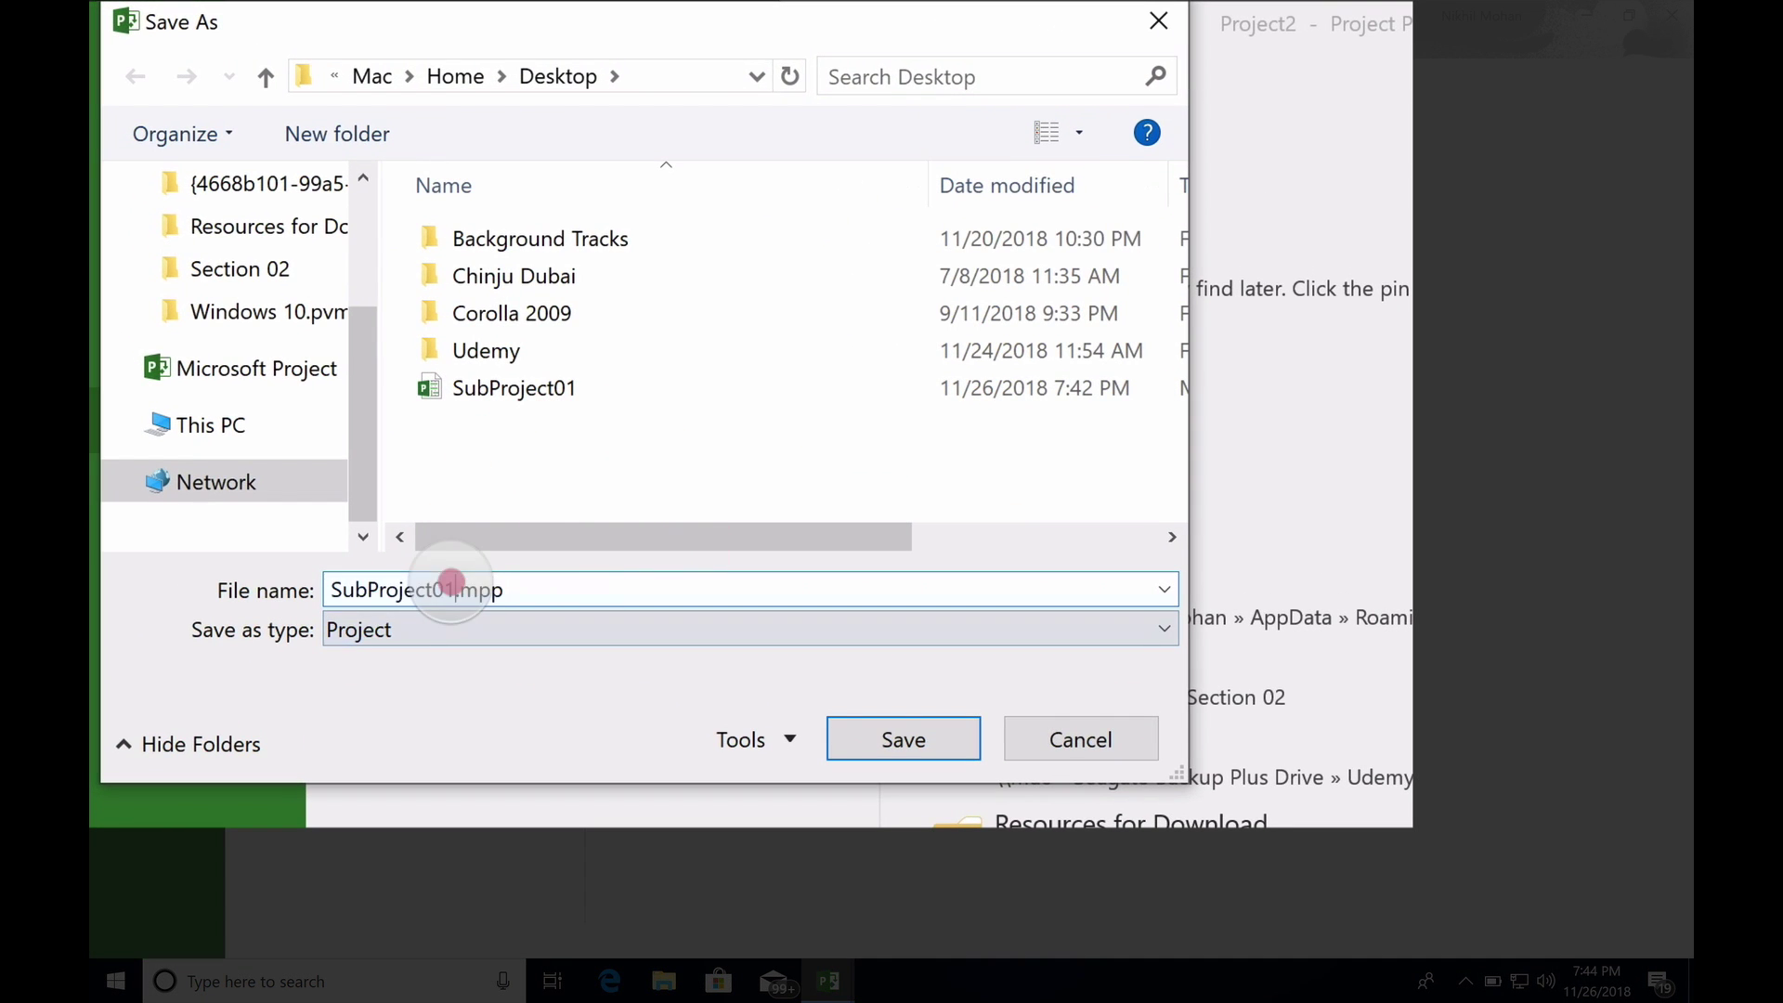
{"action": "left_click", "coordinate": [464, 590]}
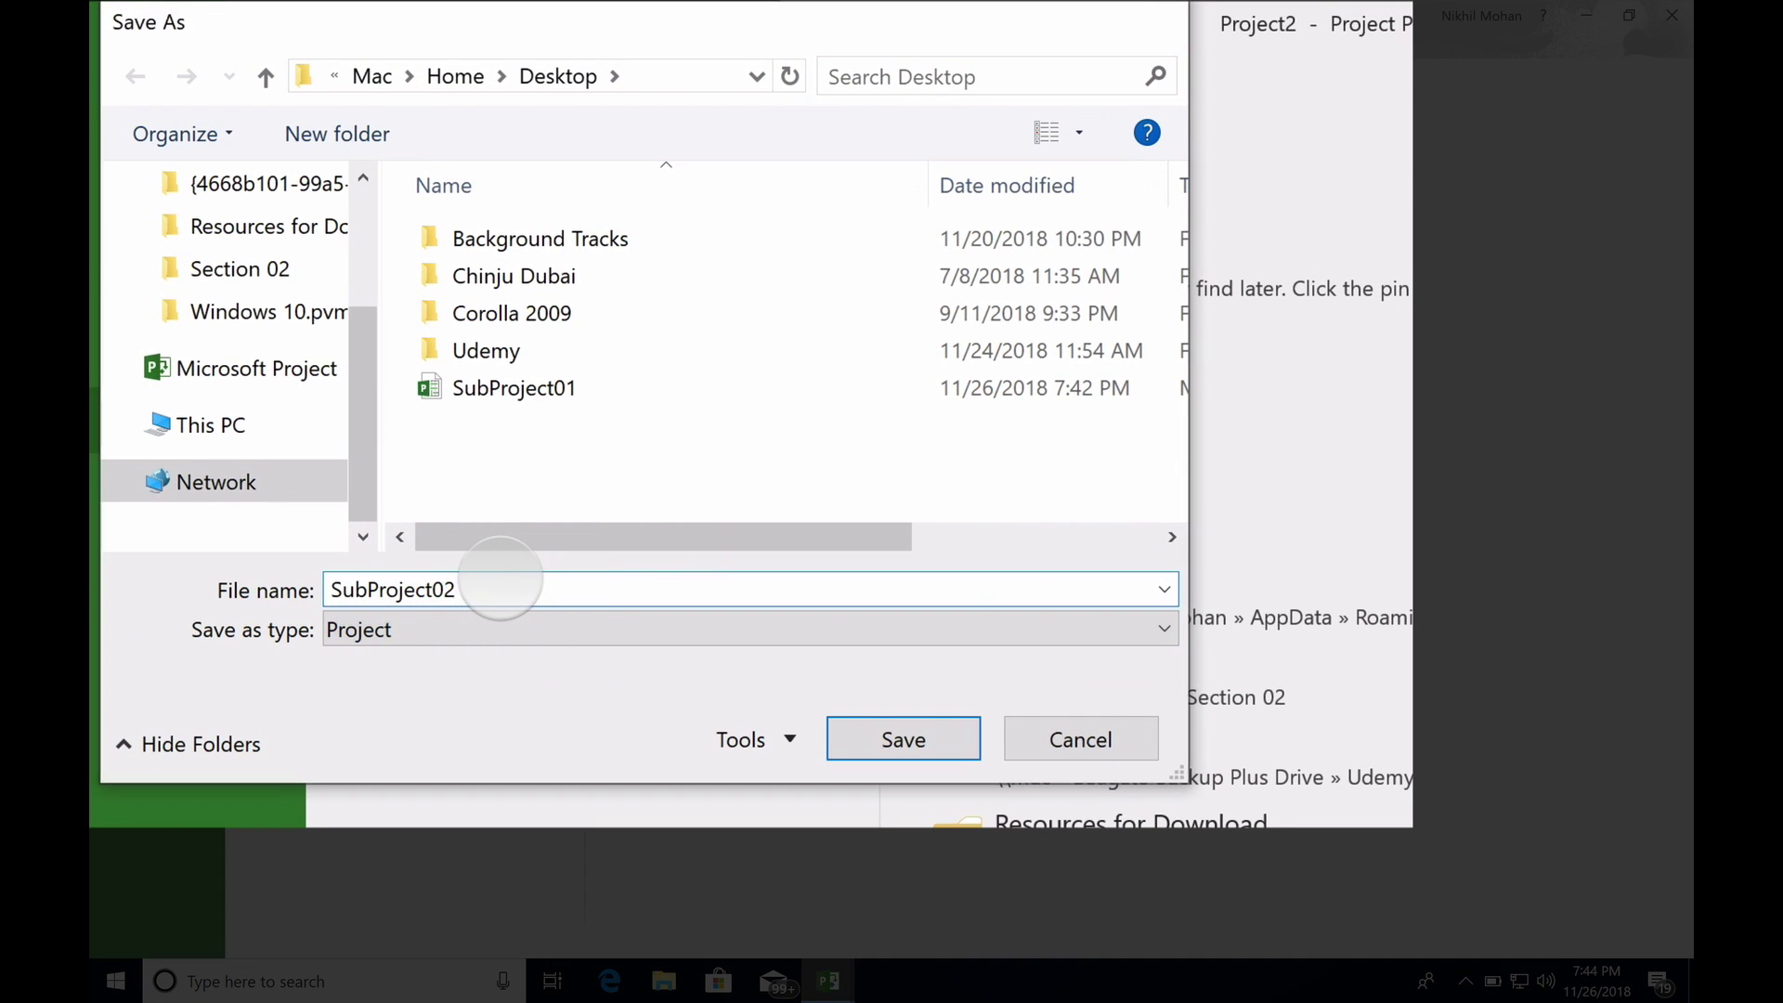
{"action": "type", "text": "2"}
{"action": "key", "text": "Return"}
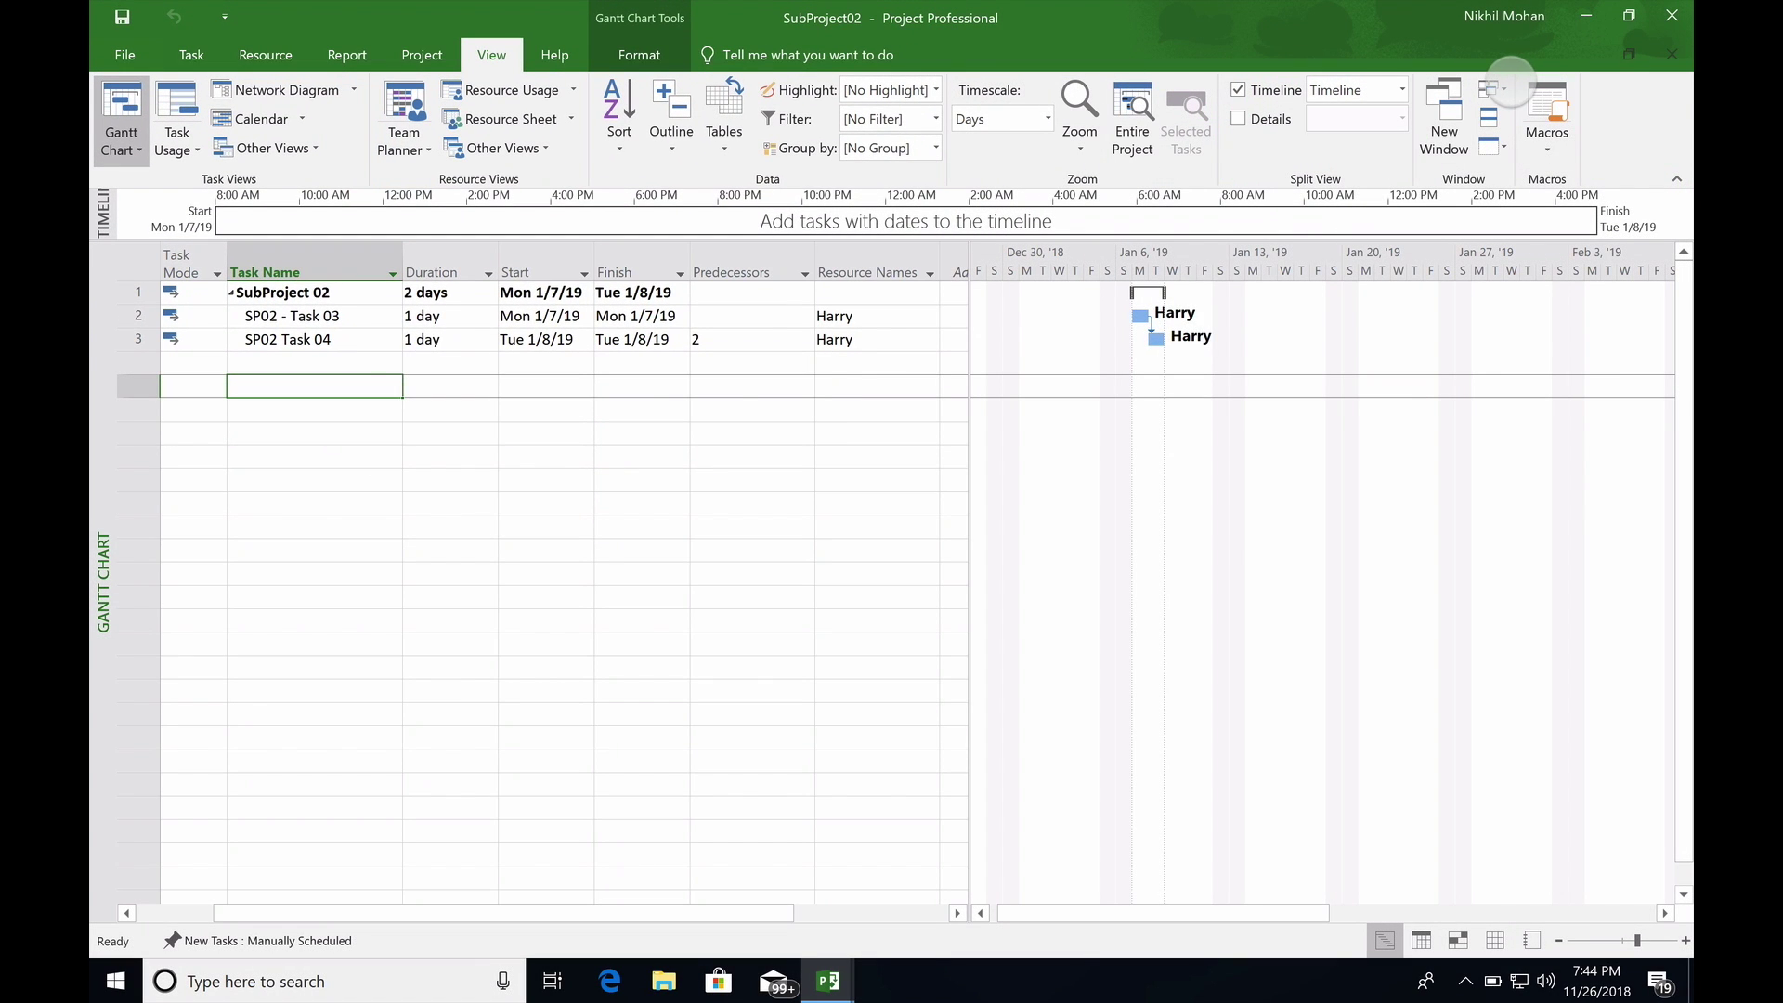
{"action": "left_click", "coordinate": [1497, 89]}
{"action": "left_click", "coordinate": [1503, 119]}
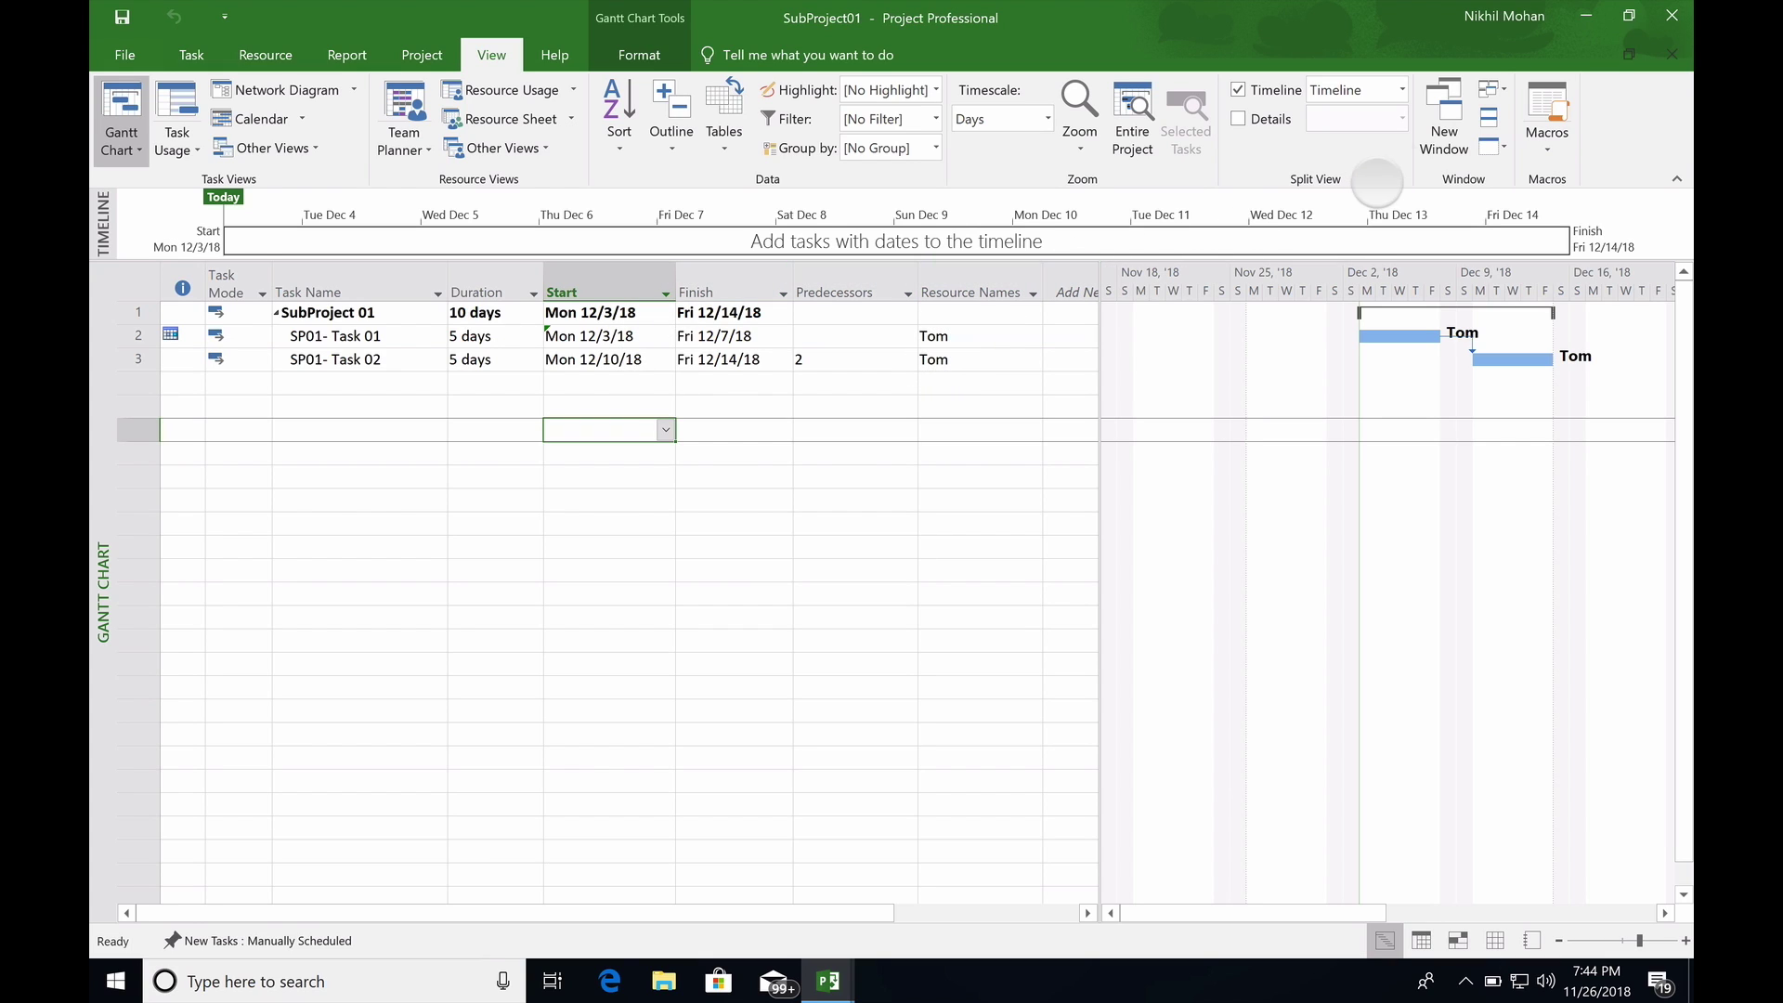
{"action": "left_click", "coordinate": [1491, 89]}
{"action": "left_click", "coordinate": [1523, 145]}
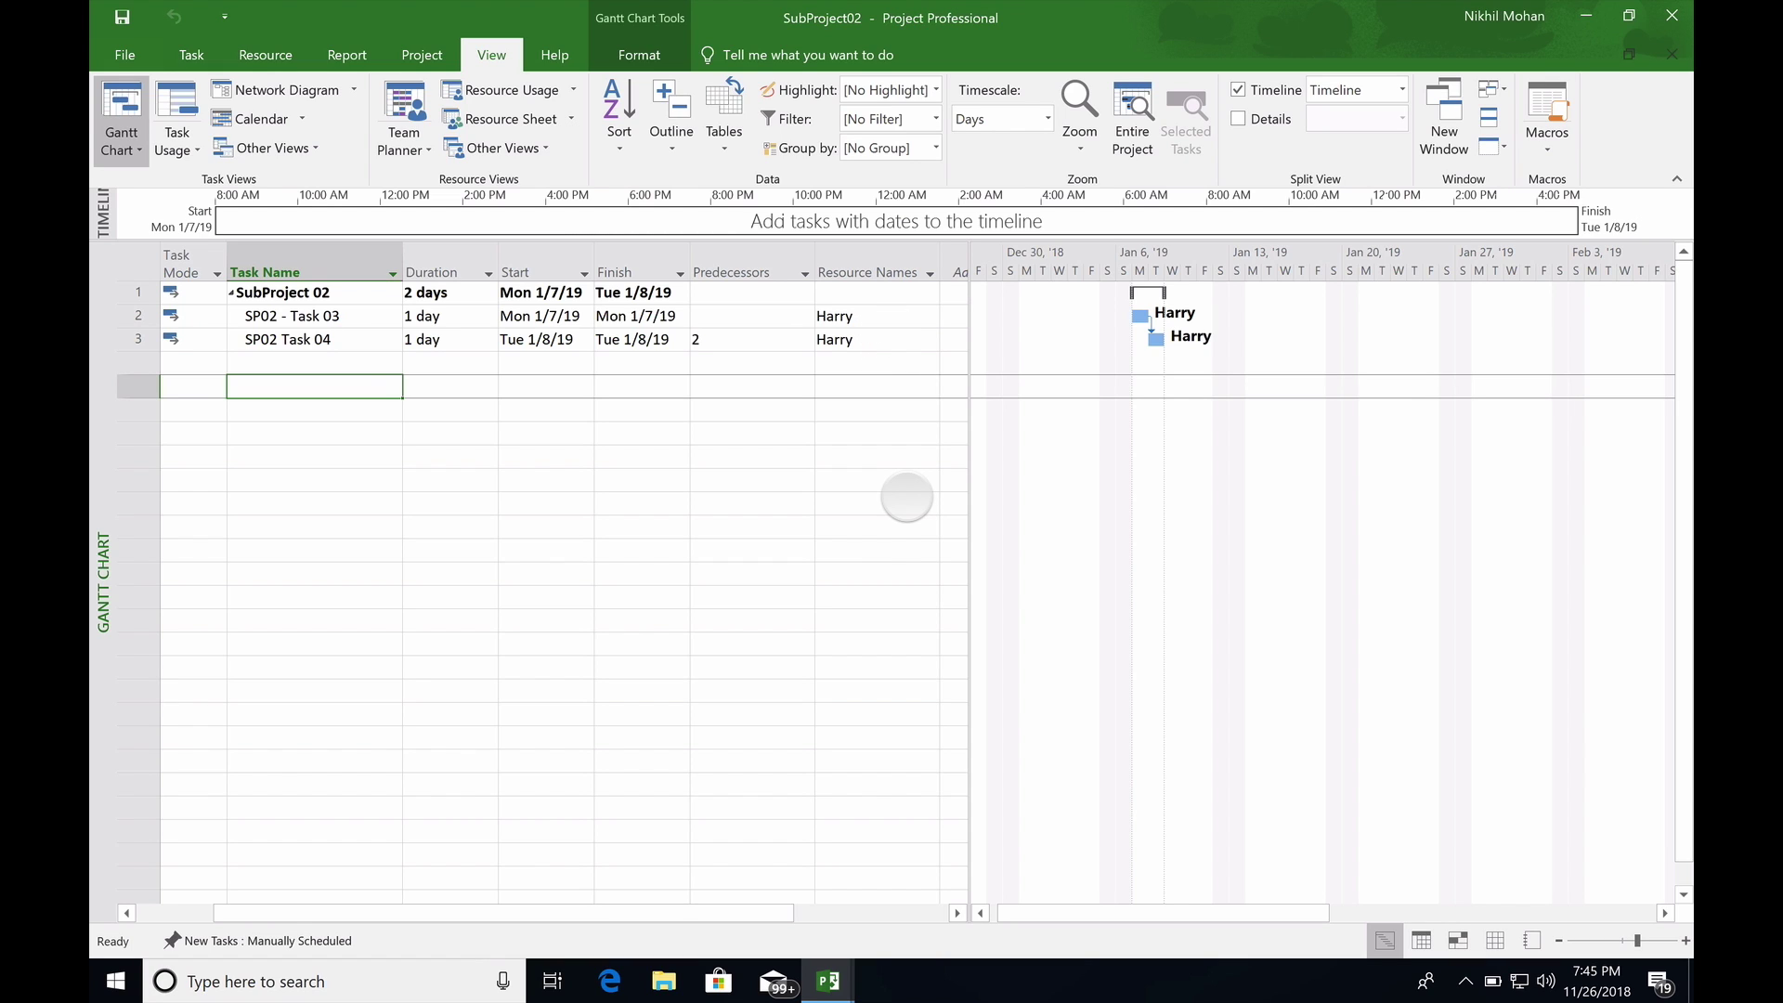
Create a new blank project with tasks Master Project and a 5-day Task 10
{"action": "left_click", "coordinate": [125, 54]}
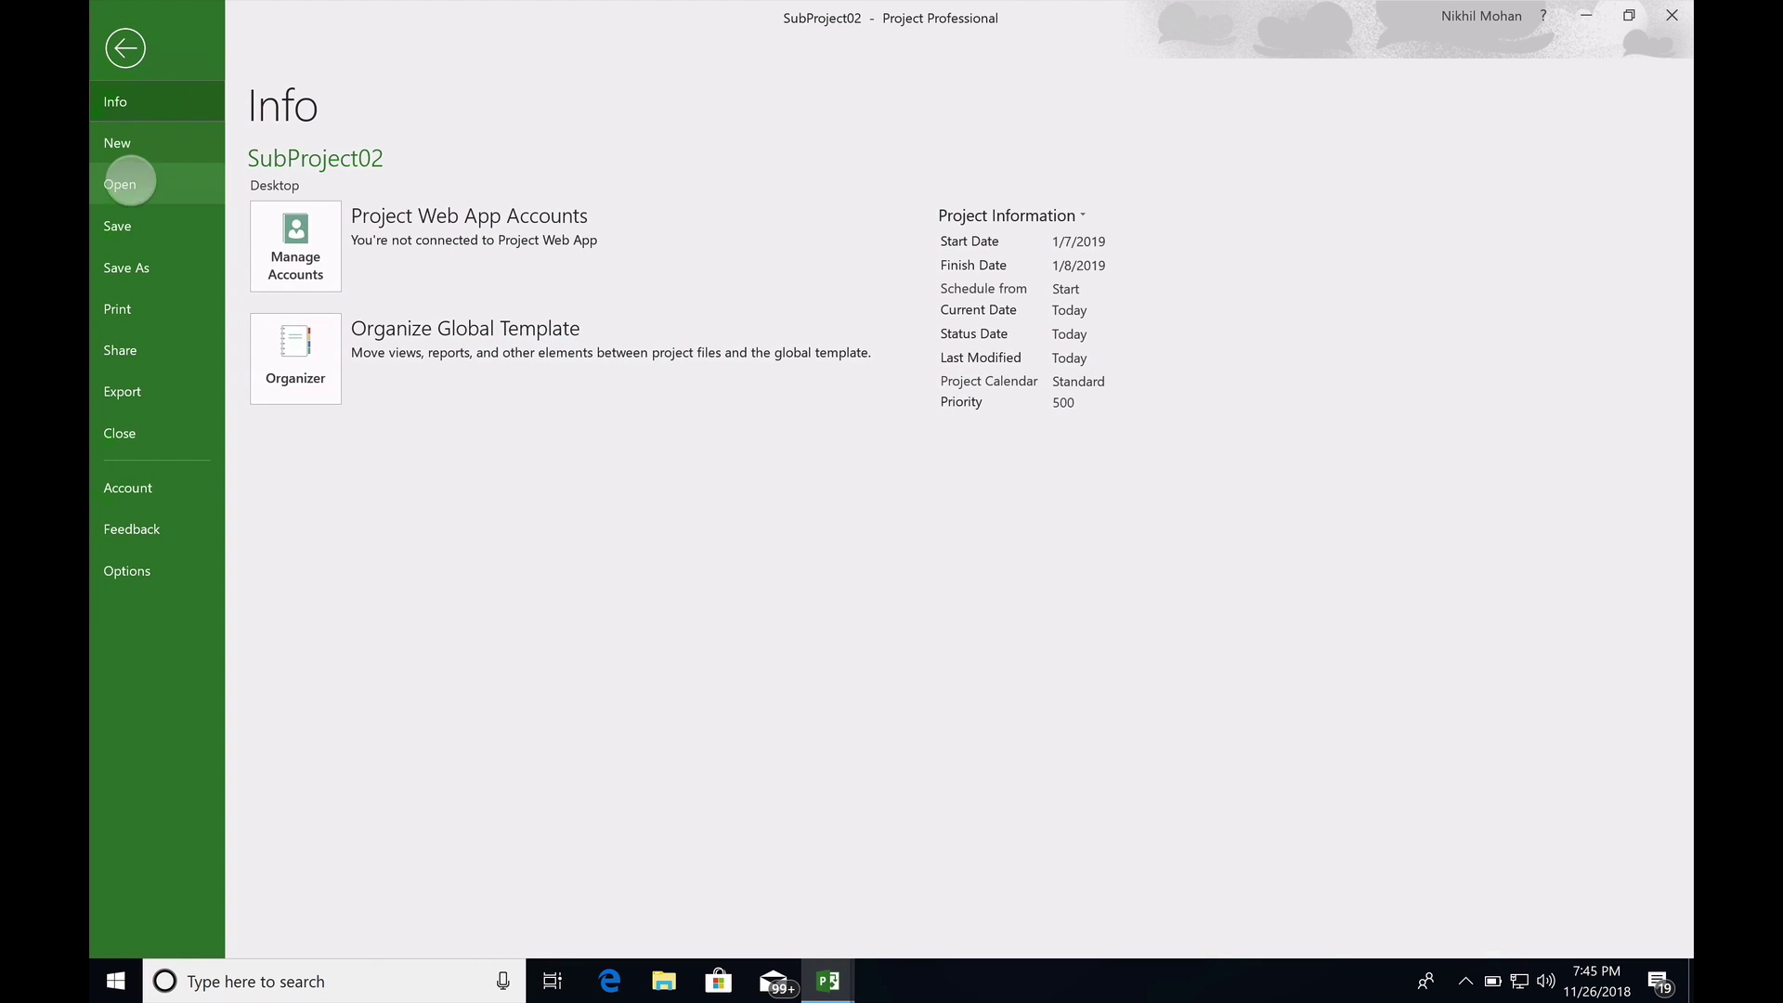
{"action": "left_click", "coordinate": [117, 142]}
{"action": "left_click", "coordinate": [295, 285]}
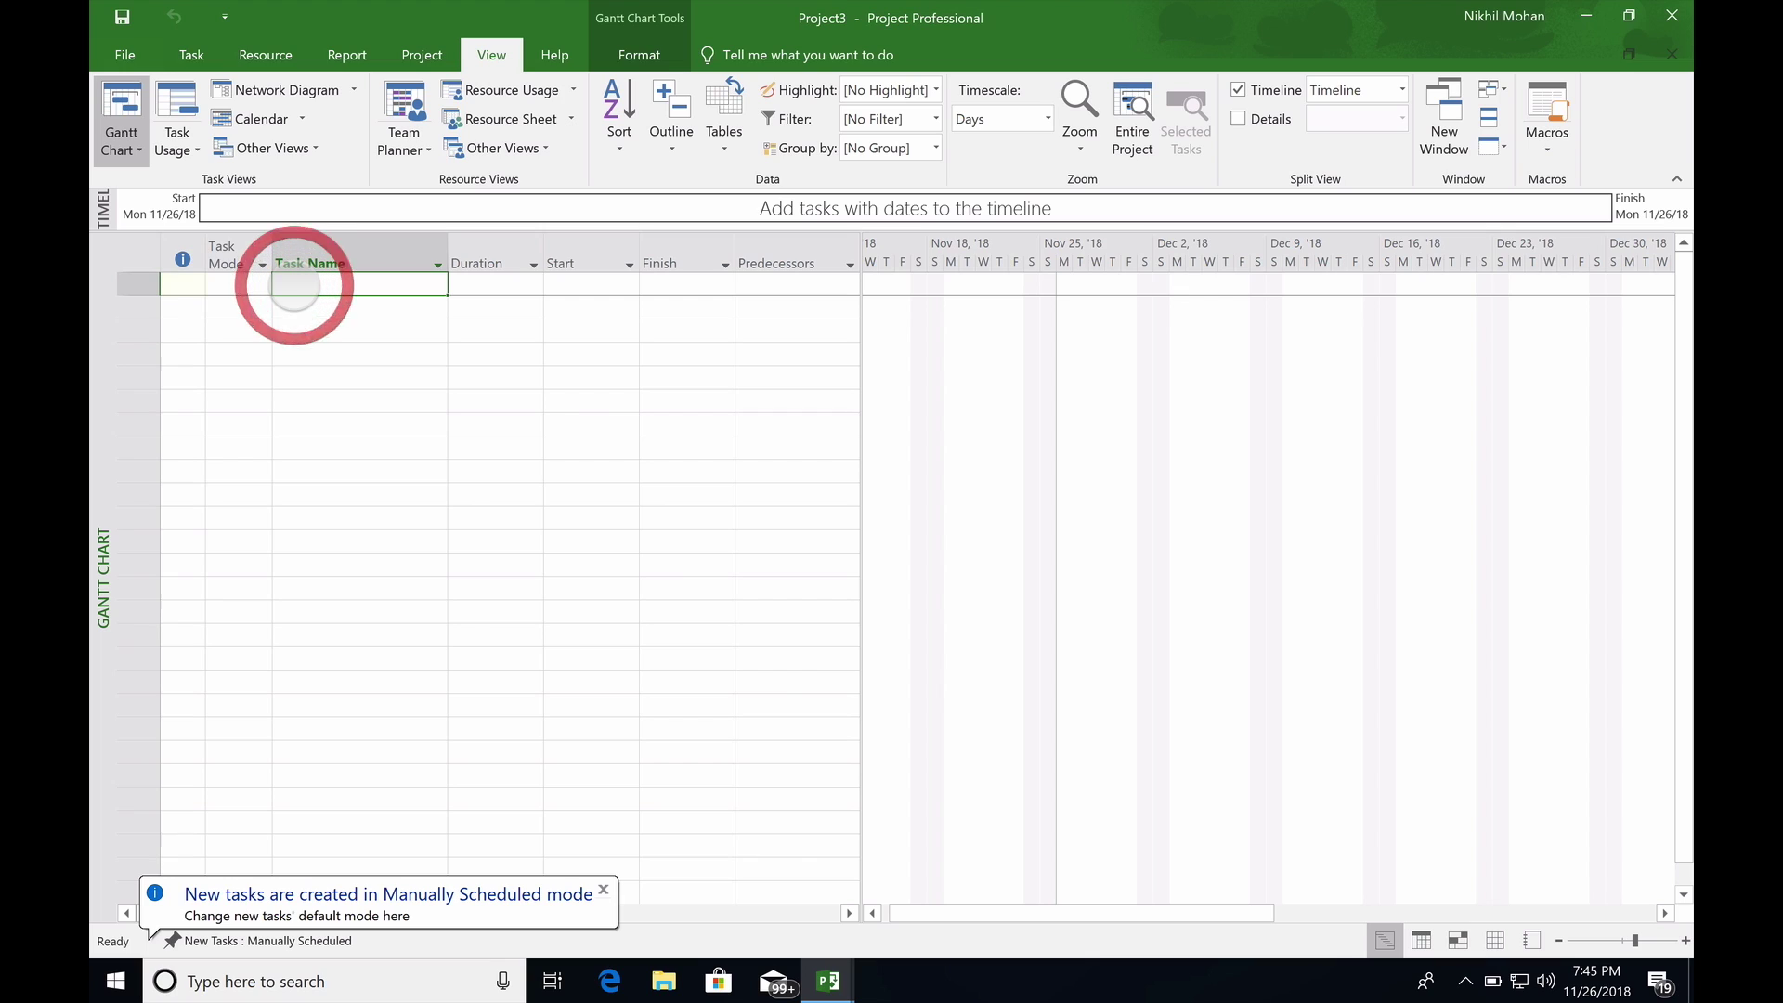
{"action": "type", "text": "Master Project"}
{"action": "key", "text": "Return"}
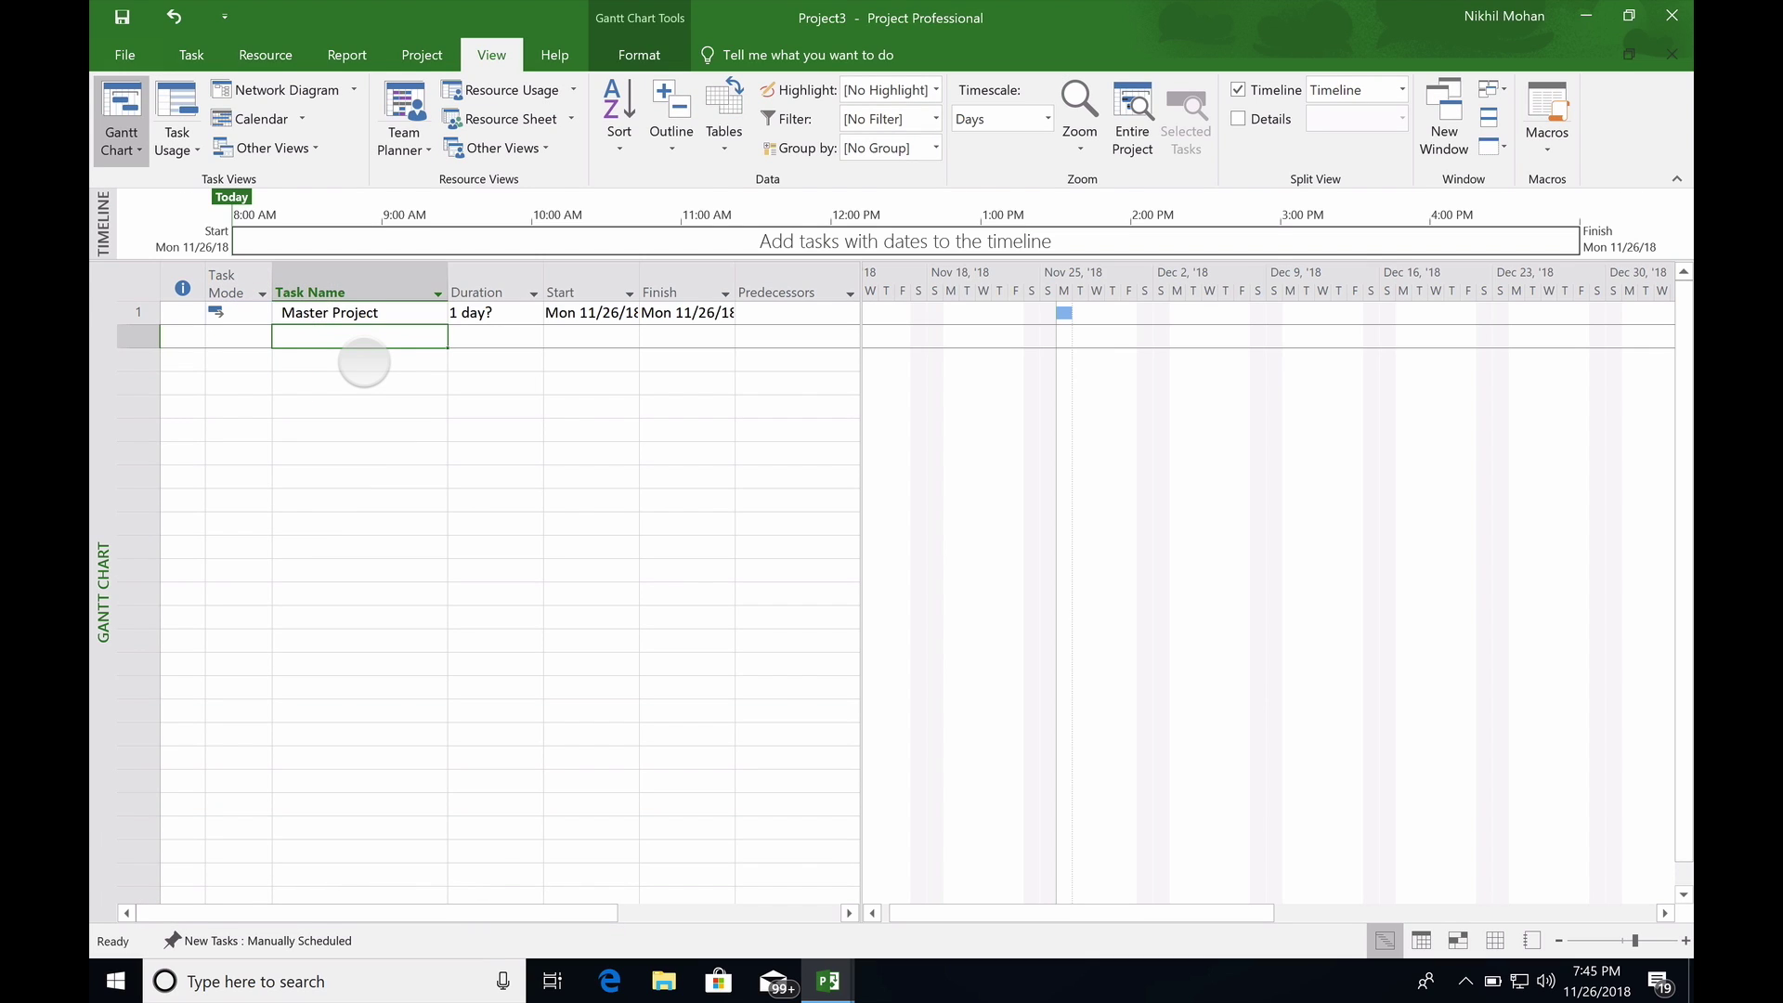
{"action": "type", "text": "Task 10"}
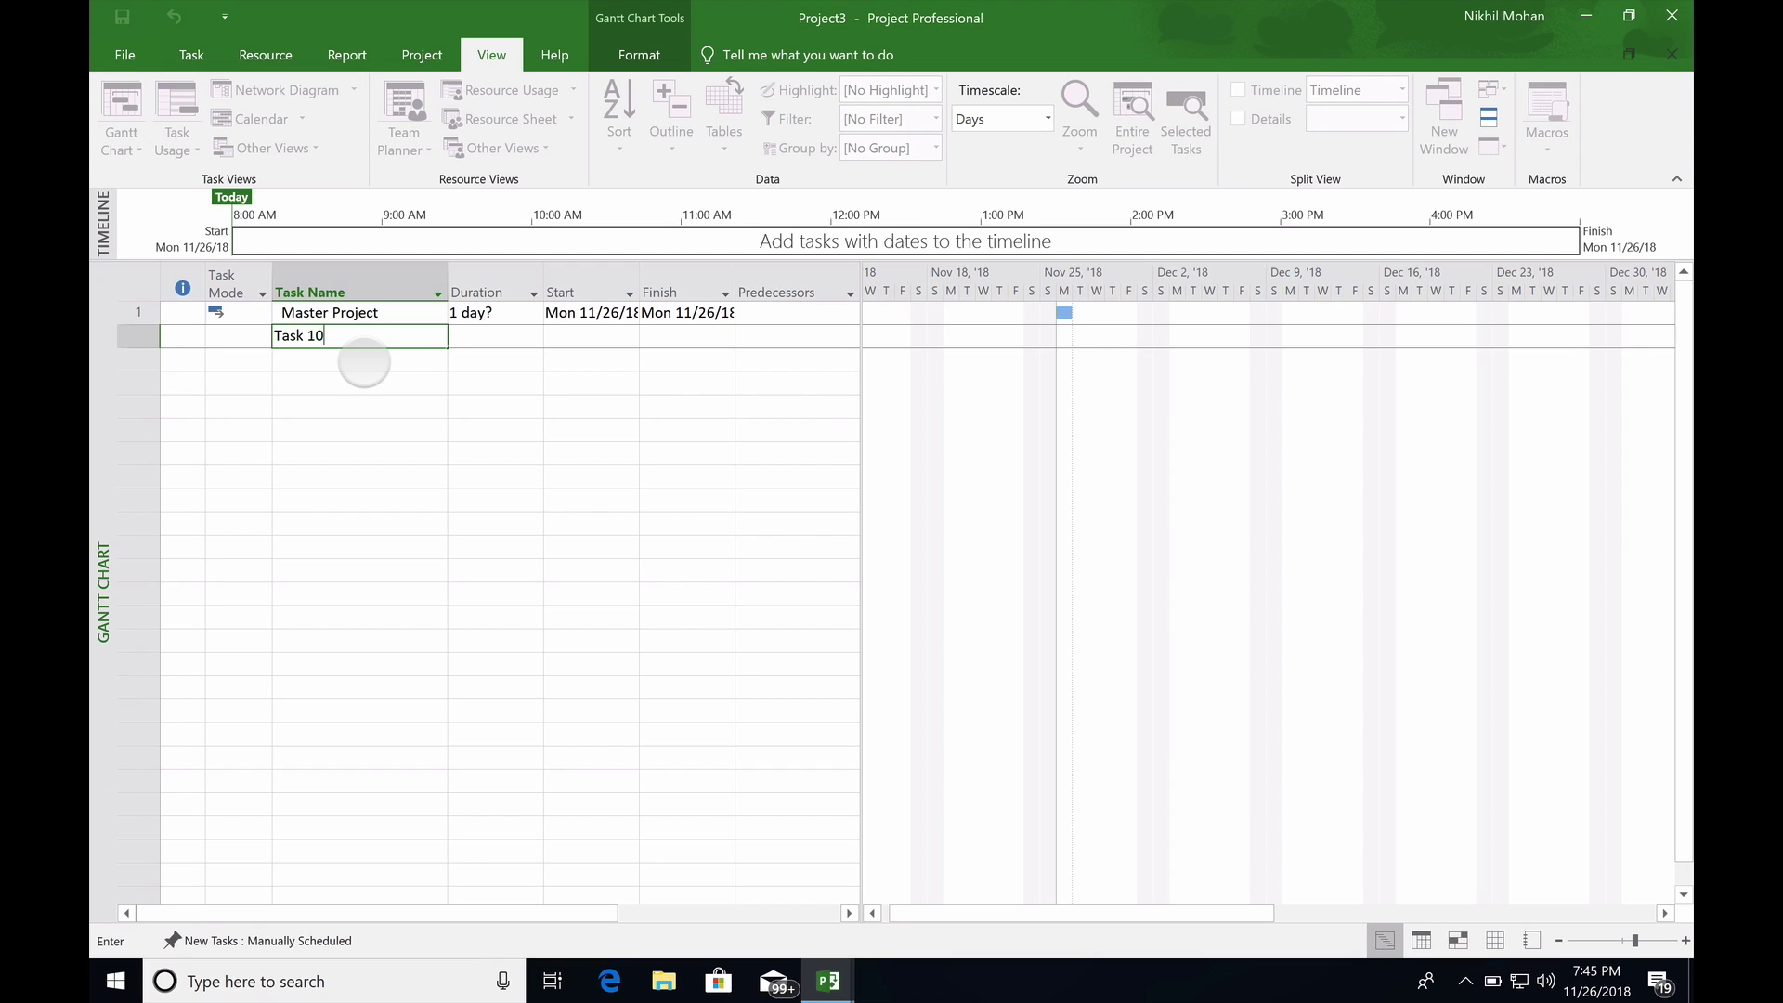
{"action": "key", "text": "Tab"}
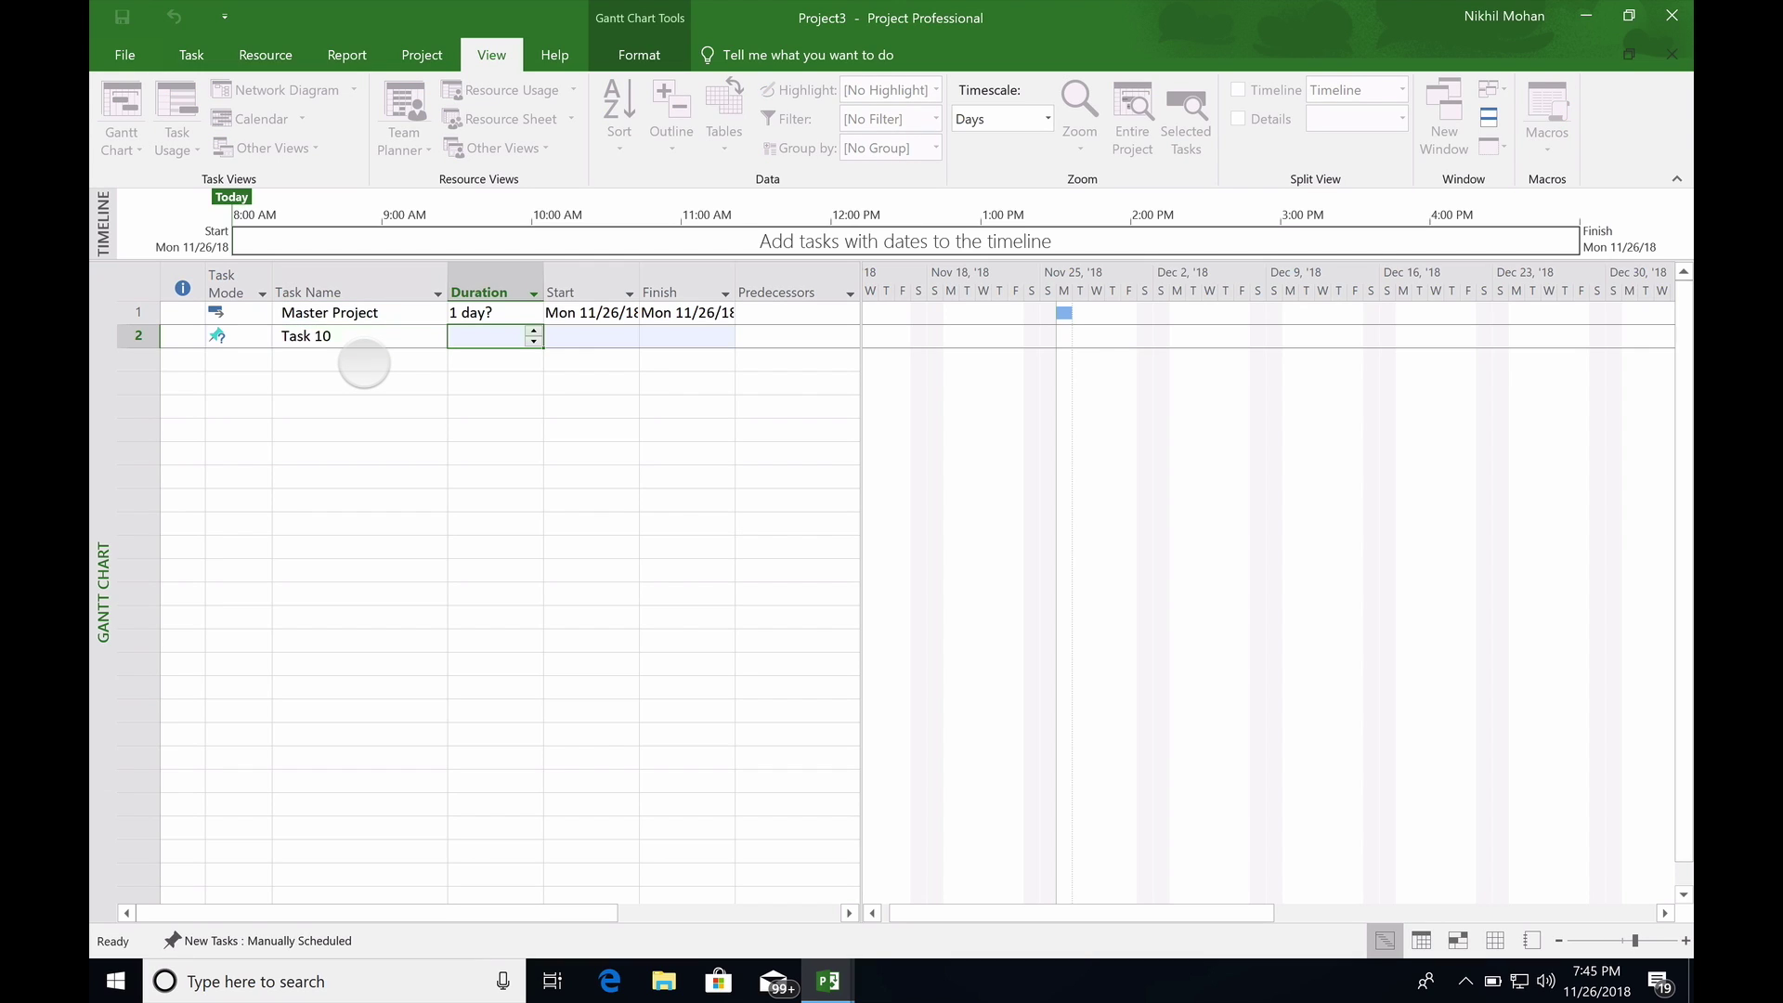
{"action": "type", "text": "5"}
{"action": "left_click", "coordinate": [782, 353]}
Clear the wrong predecessor entry and assign a resource to Task 10
{"action": "left_click", "coordinate": [785, 337]}
{"action": "type", "text": "Mas"}
{"action": "key", "text": "Return"}
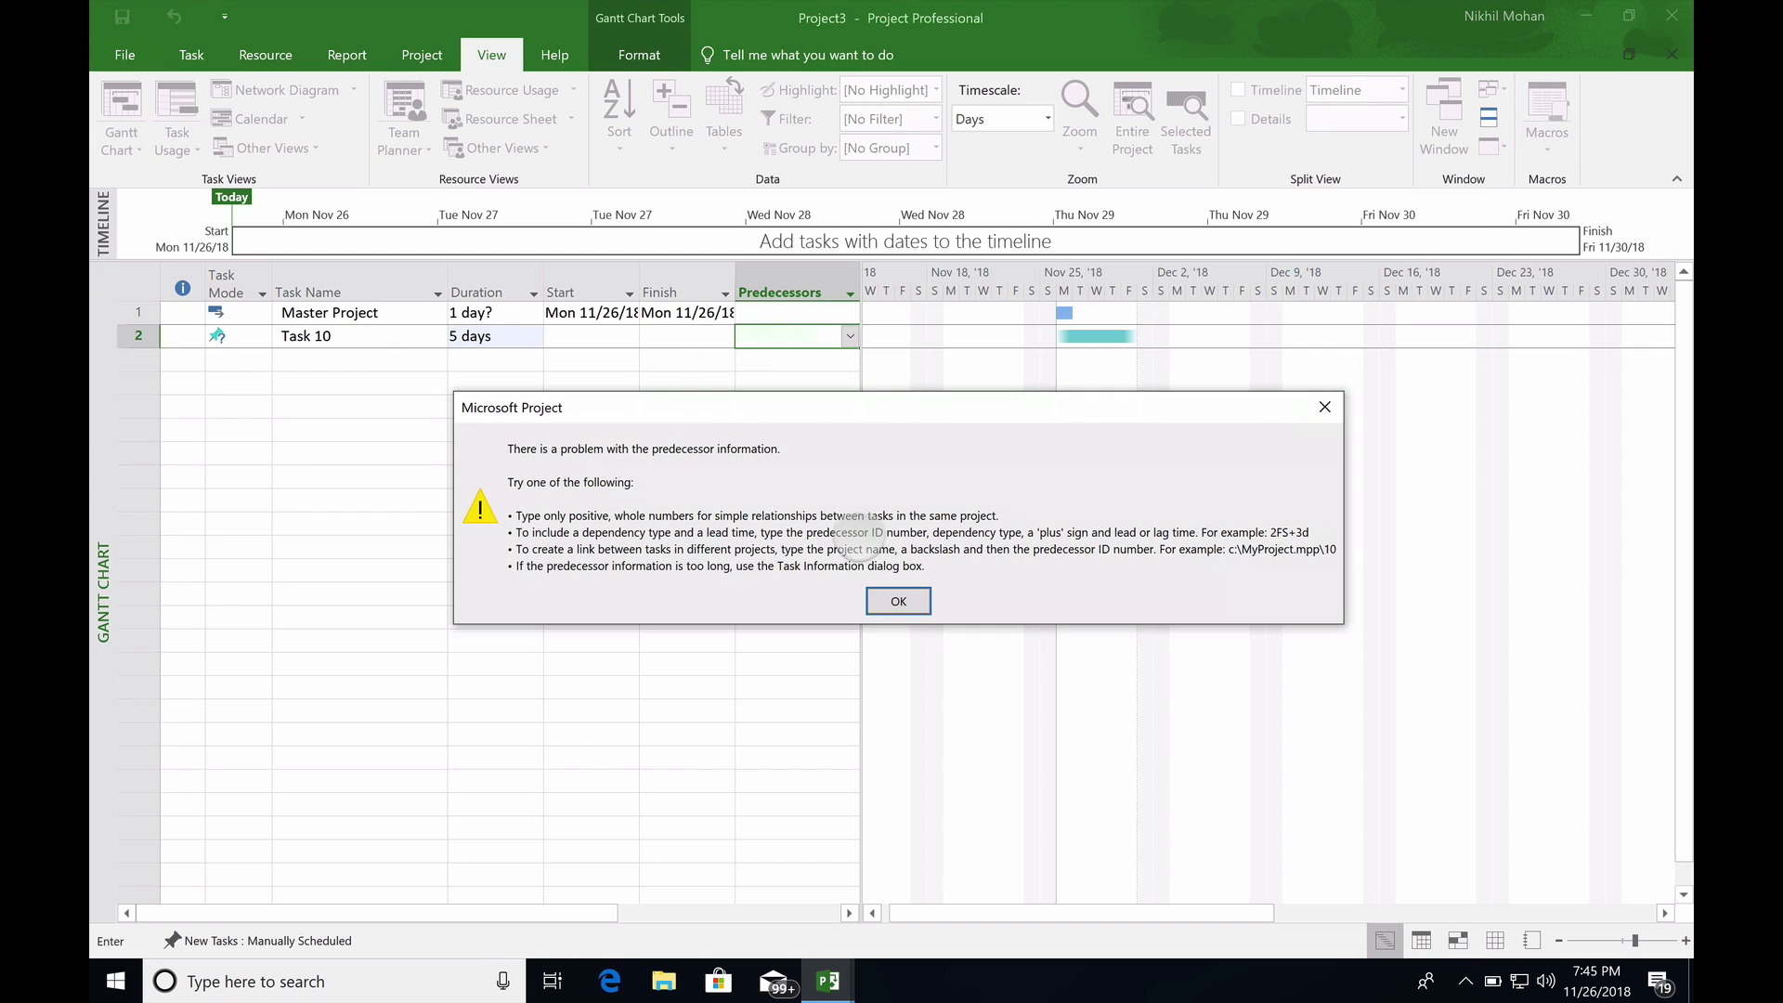
{"action": "left_click", "coordinate": [897, 601]}
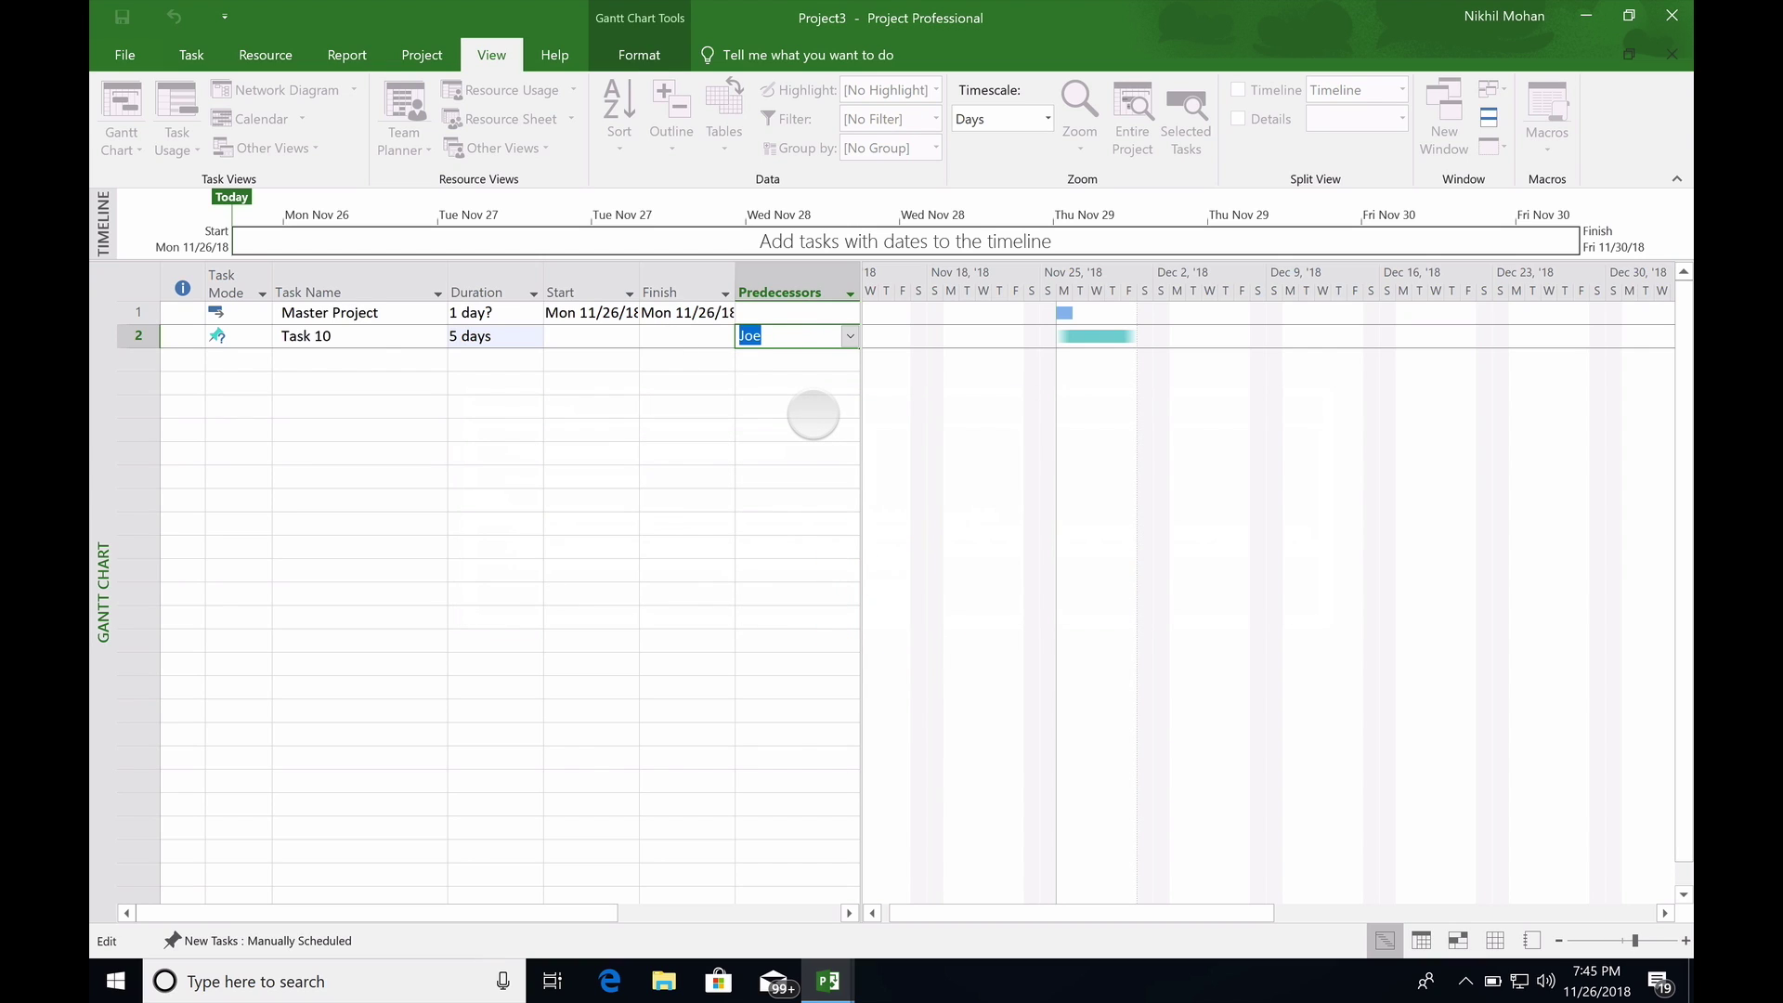
{"action": "key", "text": "BackSpace"}
{"action": "key", "text": "Tab"}
{"action": "type", "text": "Joe"}
{"action": "key", "text": "Return"}
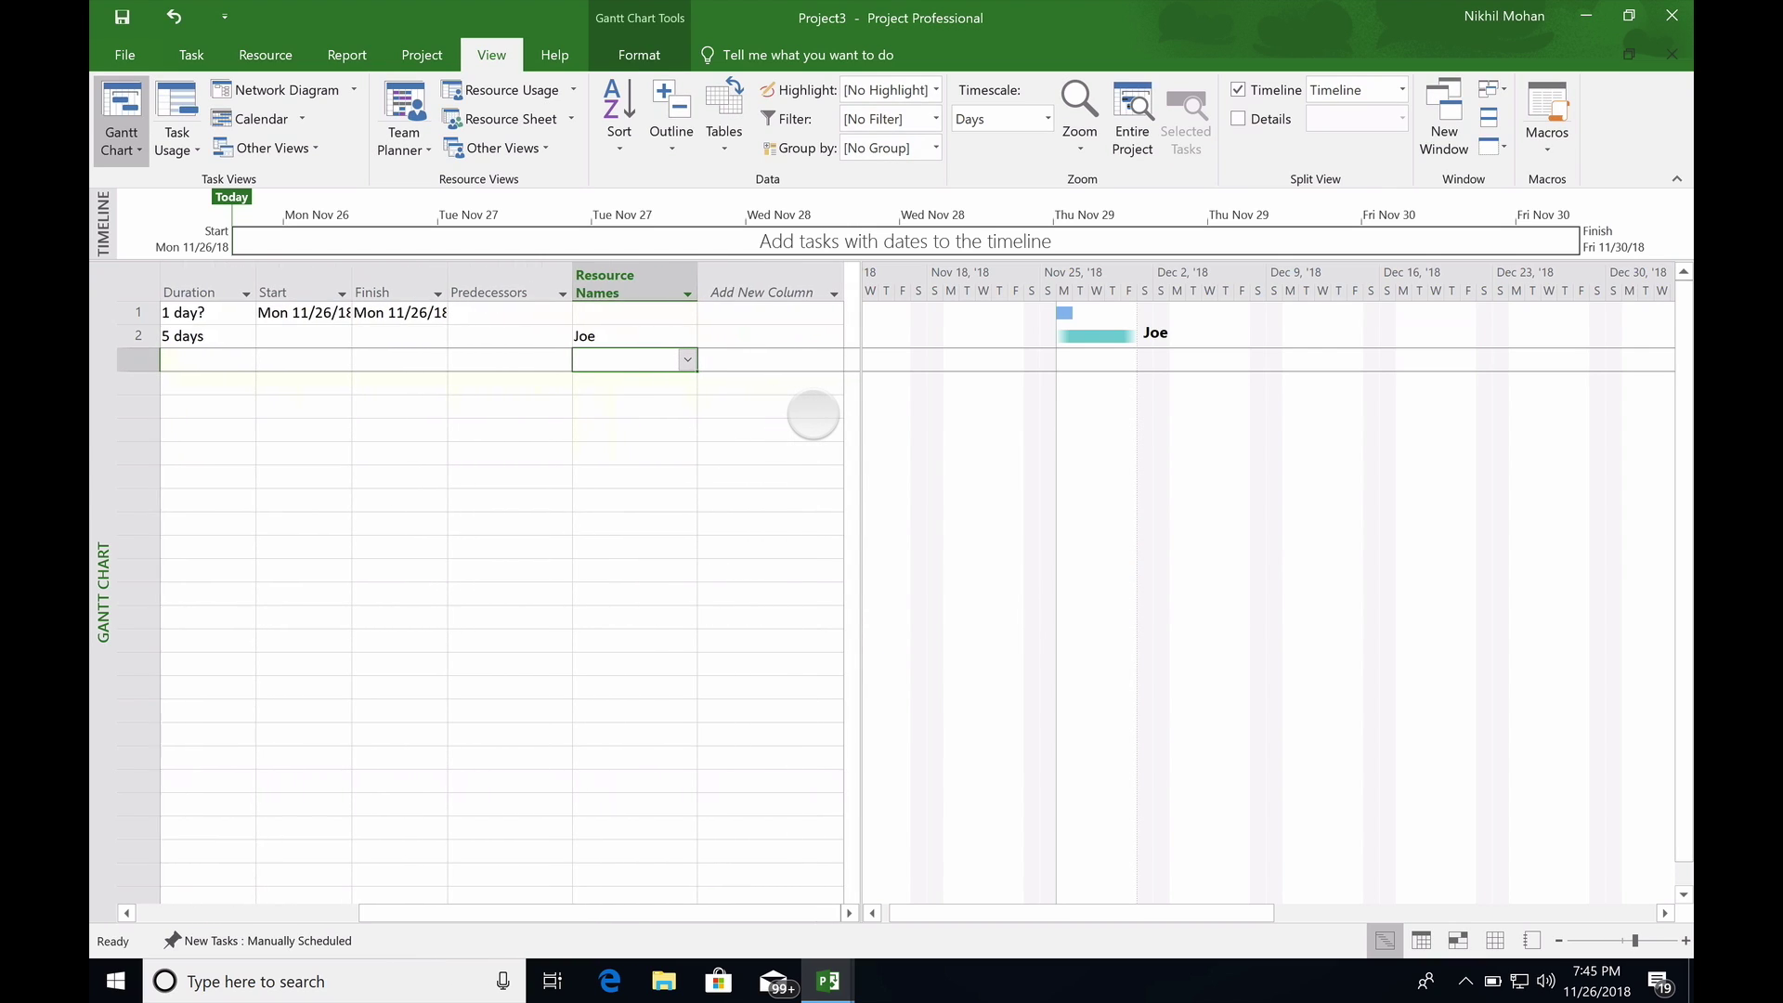
Set Task 10 to Auto Scheduled and indent it under Master Project
{"action": "left_click_drag", "start_coordinate": [861, 398], "coordinate": [1162, 387]}
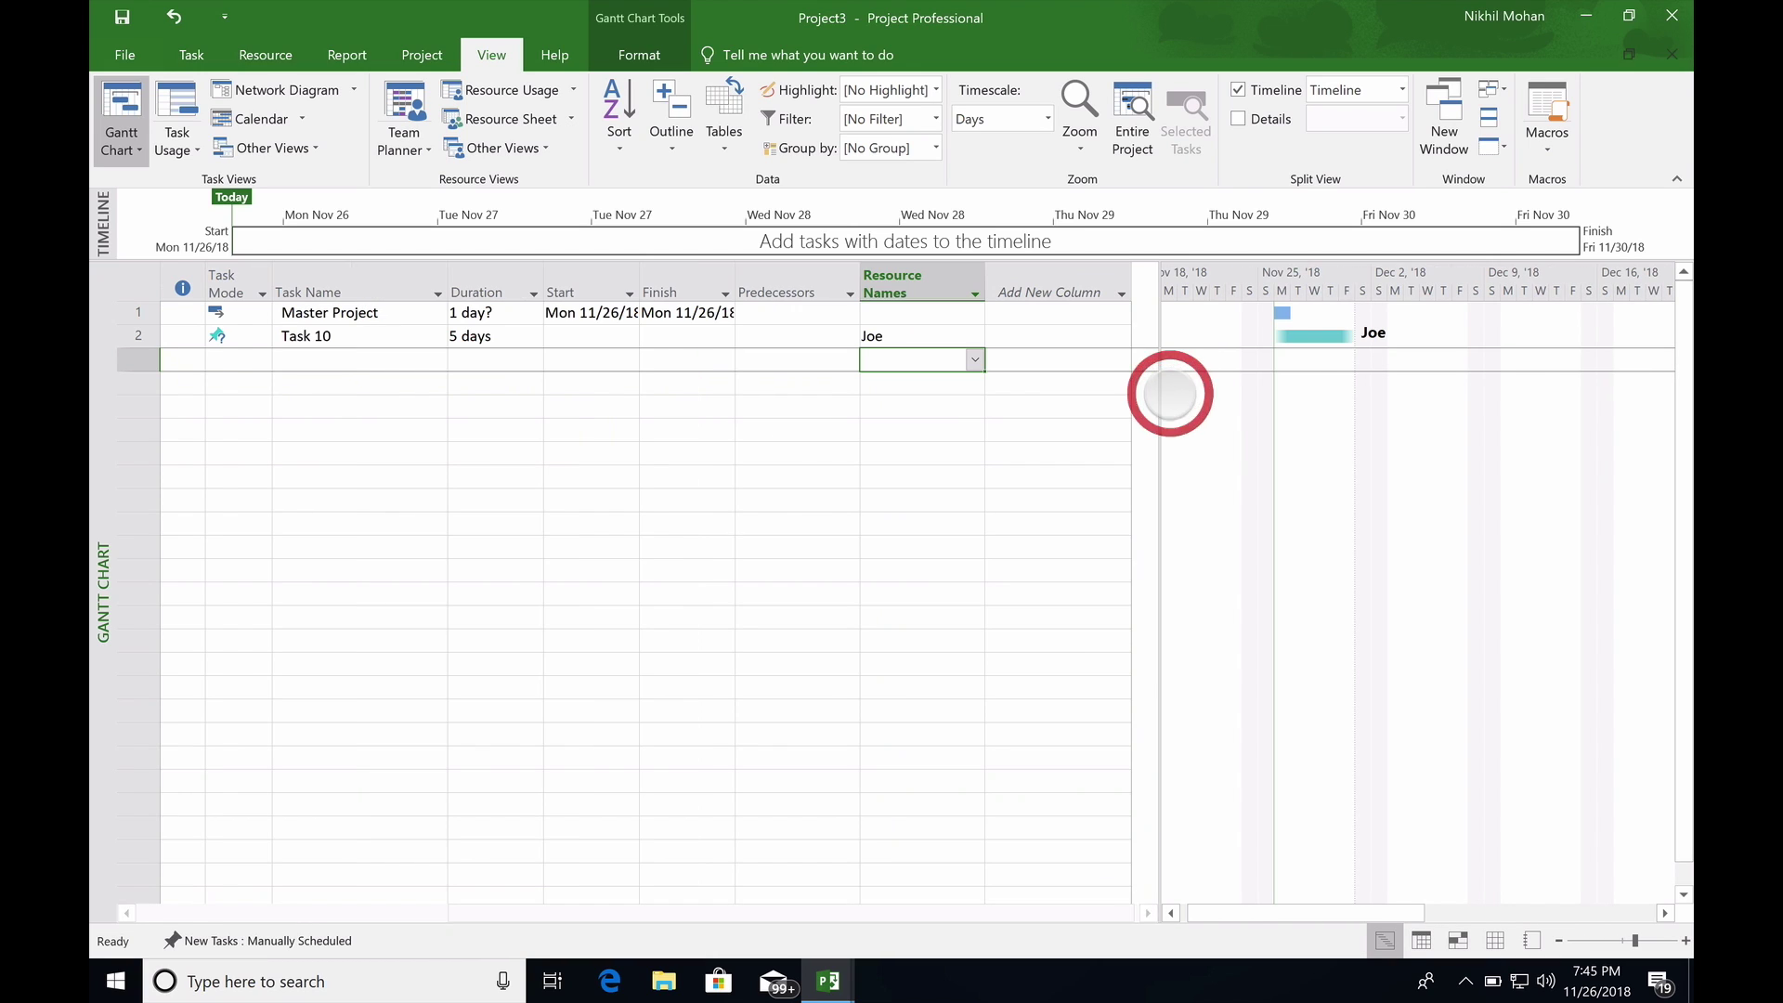
{"action": "left_click", "coordinate": [256, 346]}
{"action": "left_click", "coordinate": [258, 313]}
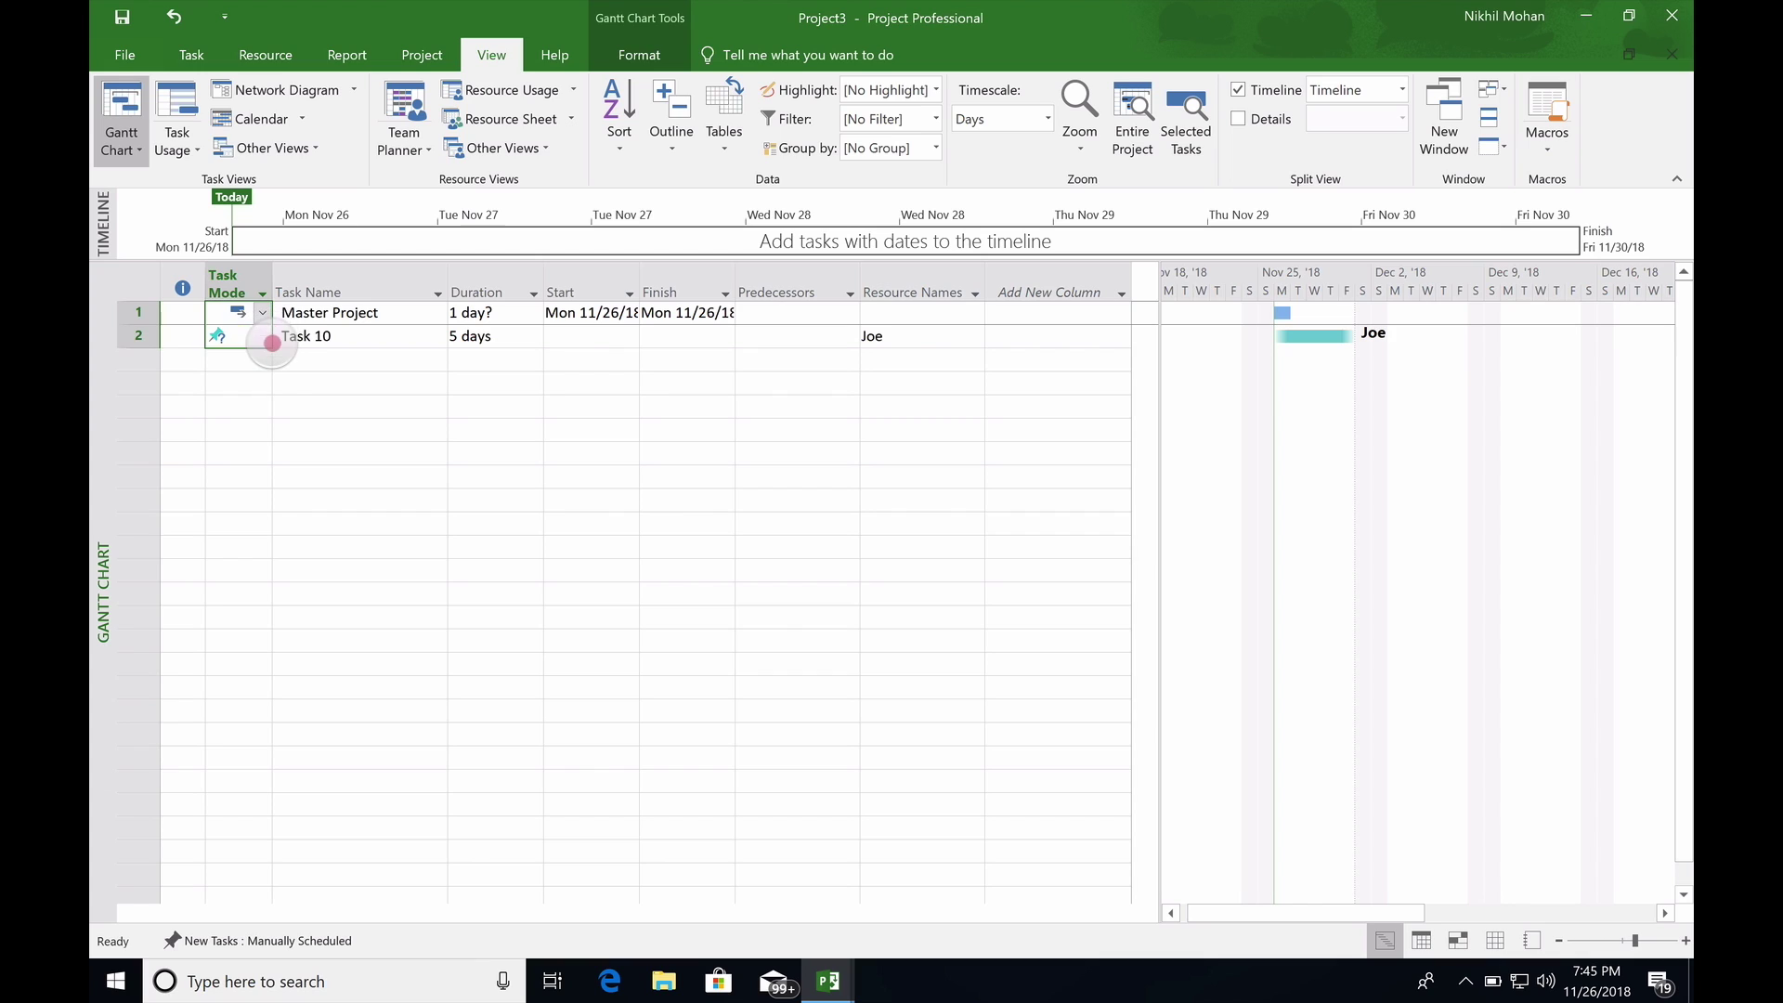
{"action": "left_click", "coordinate": [239, 338]}
{"action": "left_click", "coordinate": [353, 360]}
{"action": "left_click", "coordinate": [351, 334]}
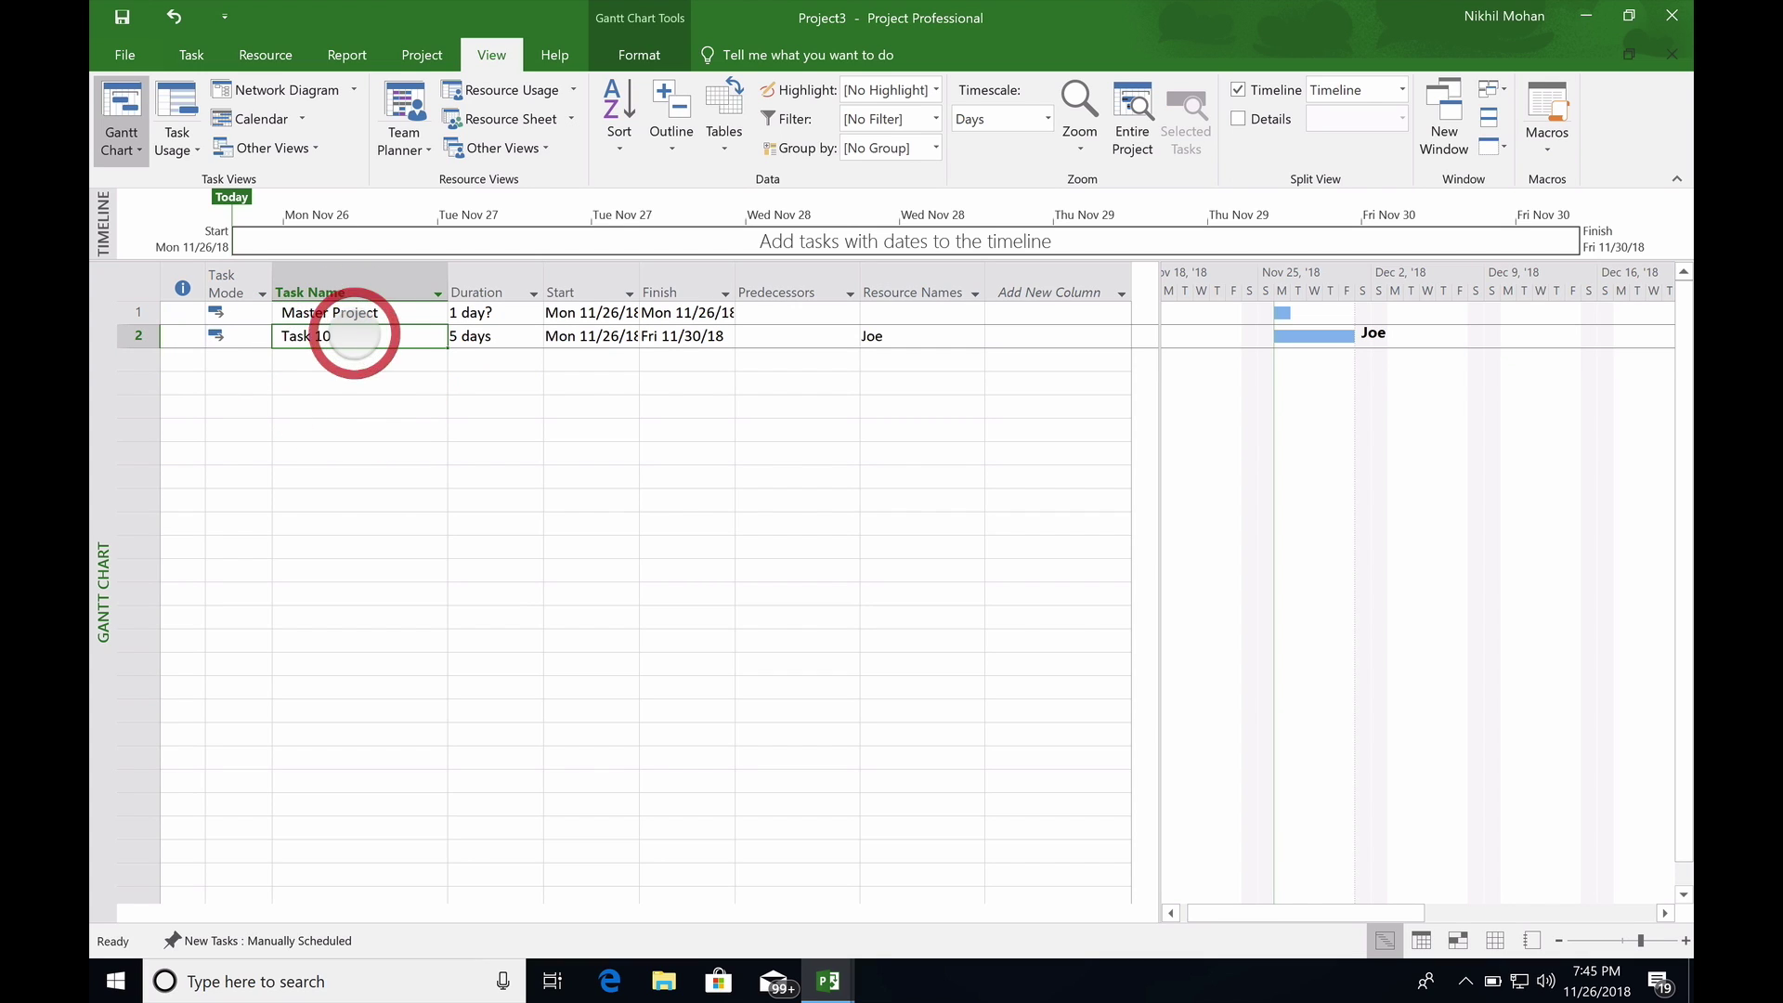
{"action": "left_click", "coordinate": [191, 55]}
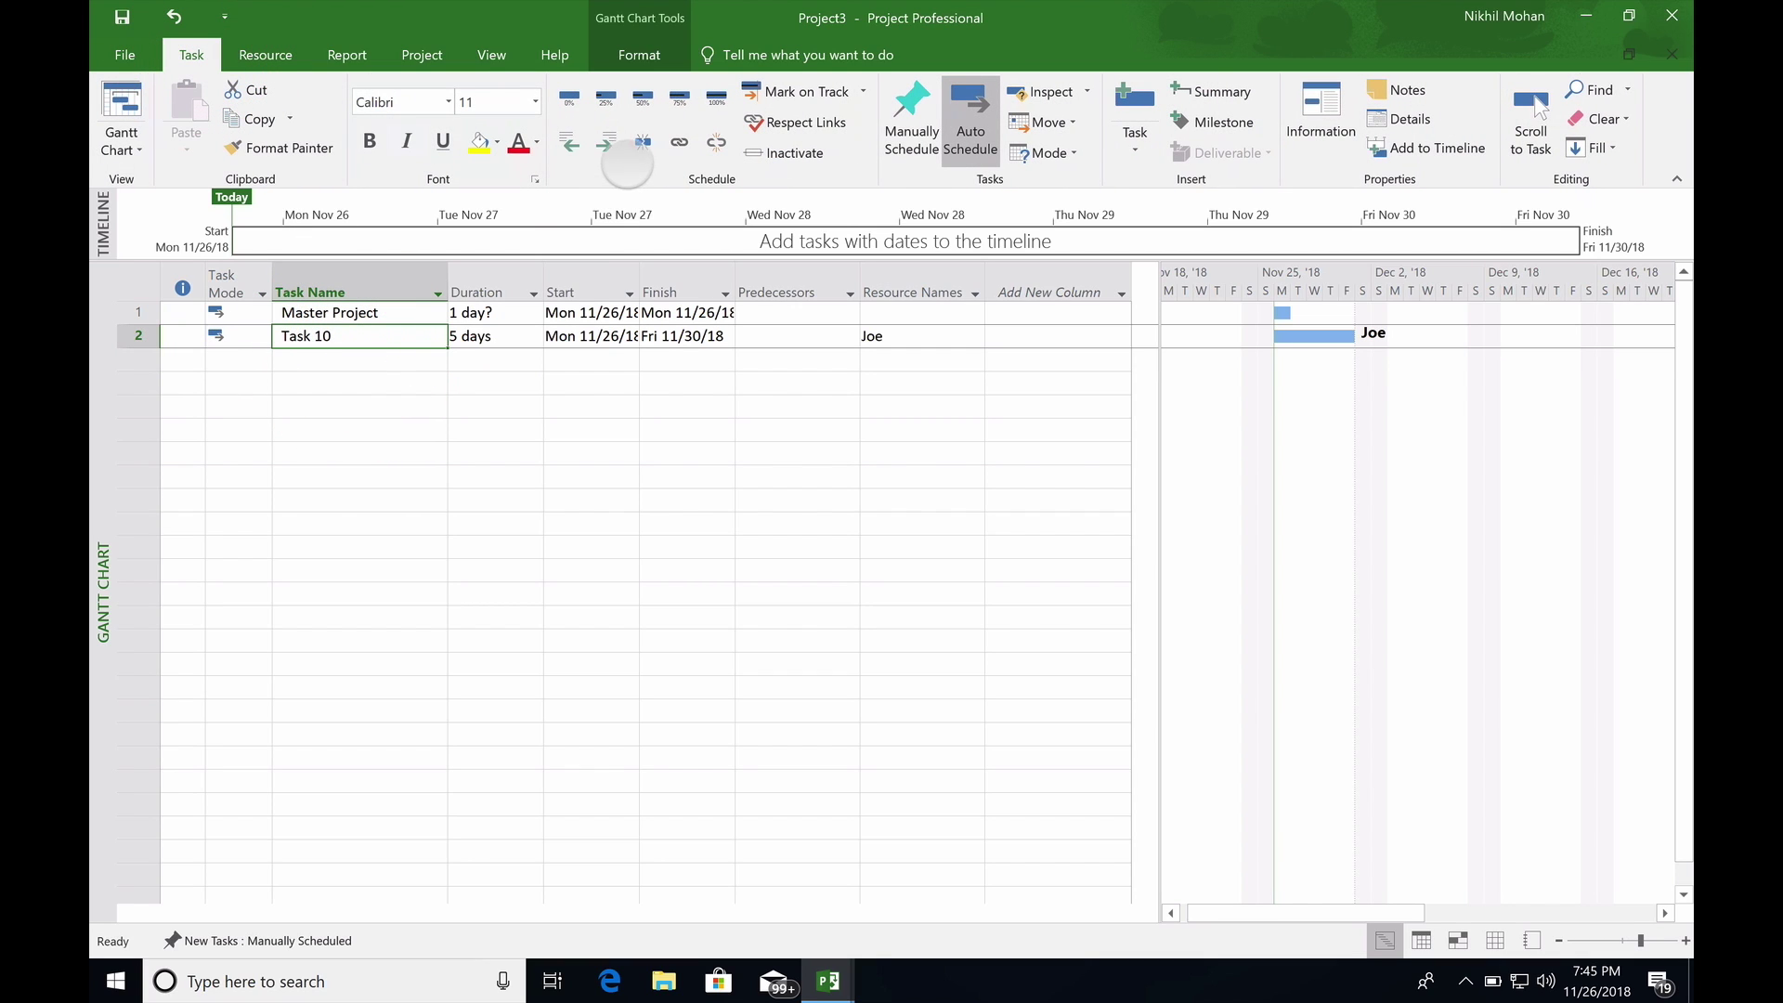
{"action": "left_click", "coordinate": [606, 141]}
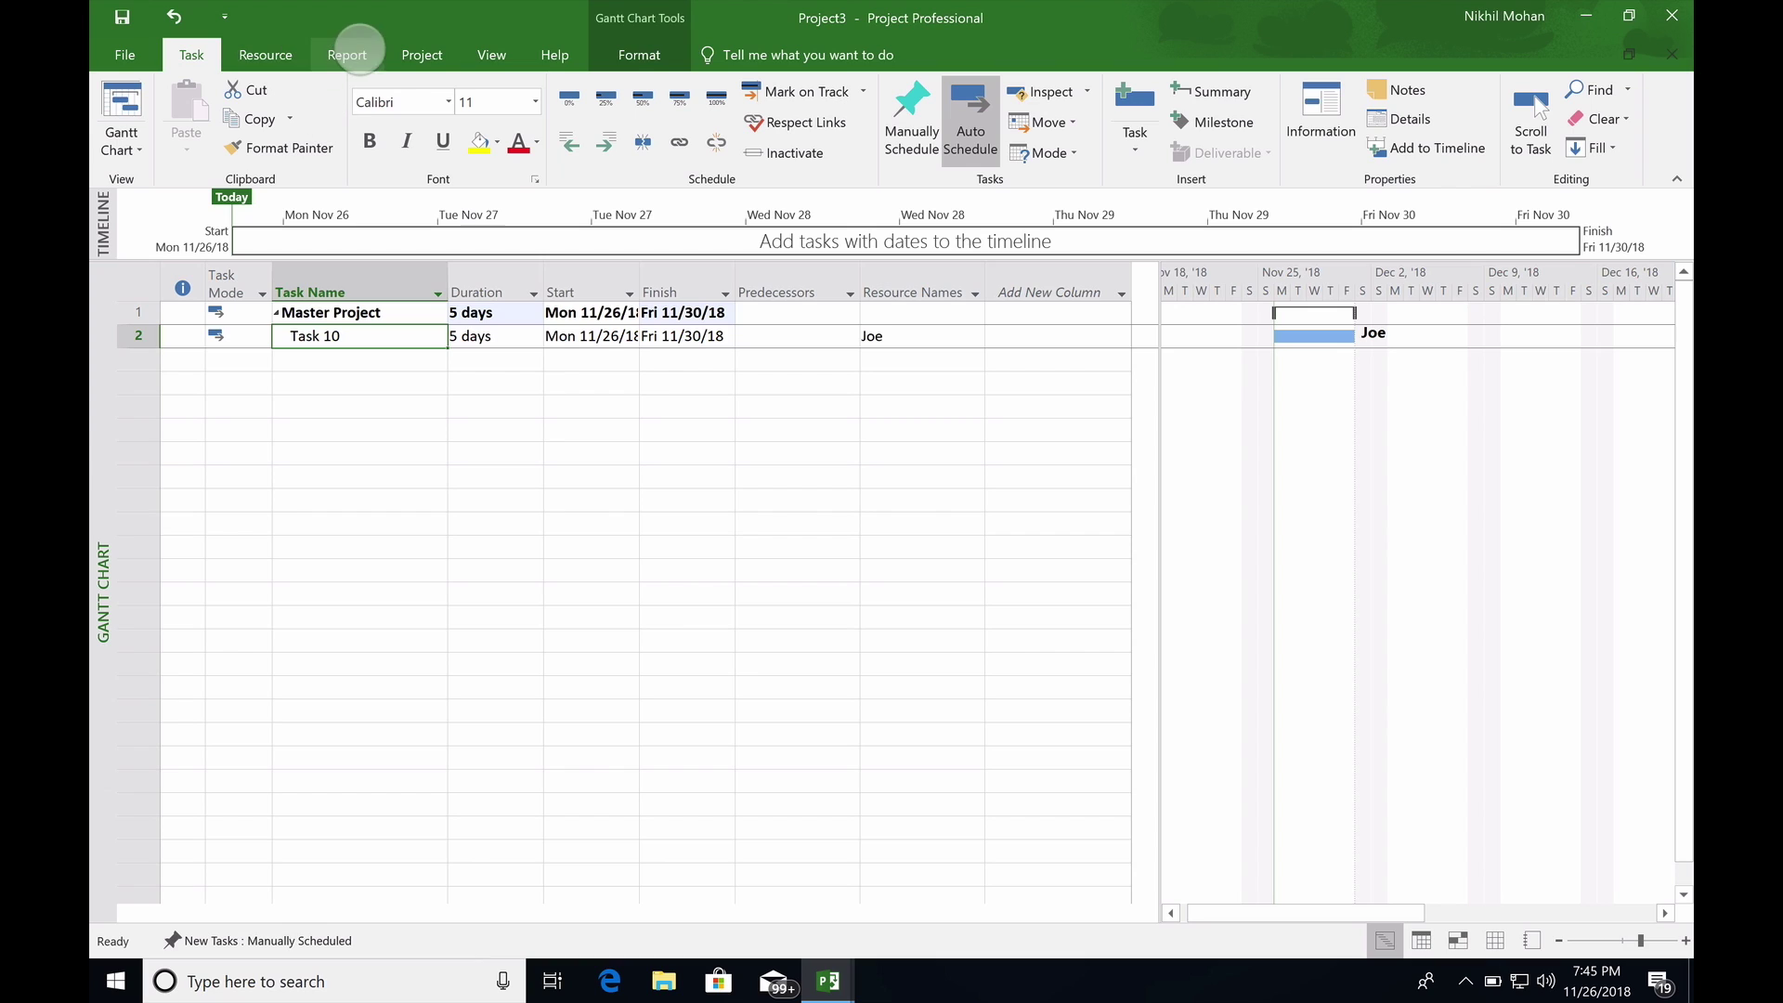
{"action": "left_click", "coordinate": [420, 52]}
Insert SubProject01 and SubProject02 as linked subprojects below Task 10 and expand both
{"action": "left_click", "coordinate": [372, 359]}
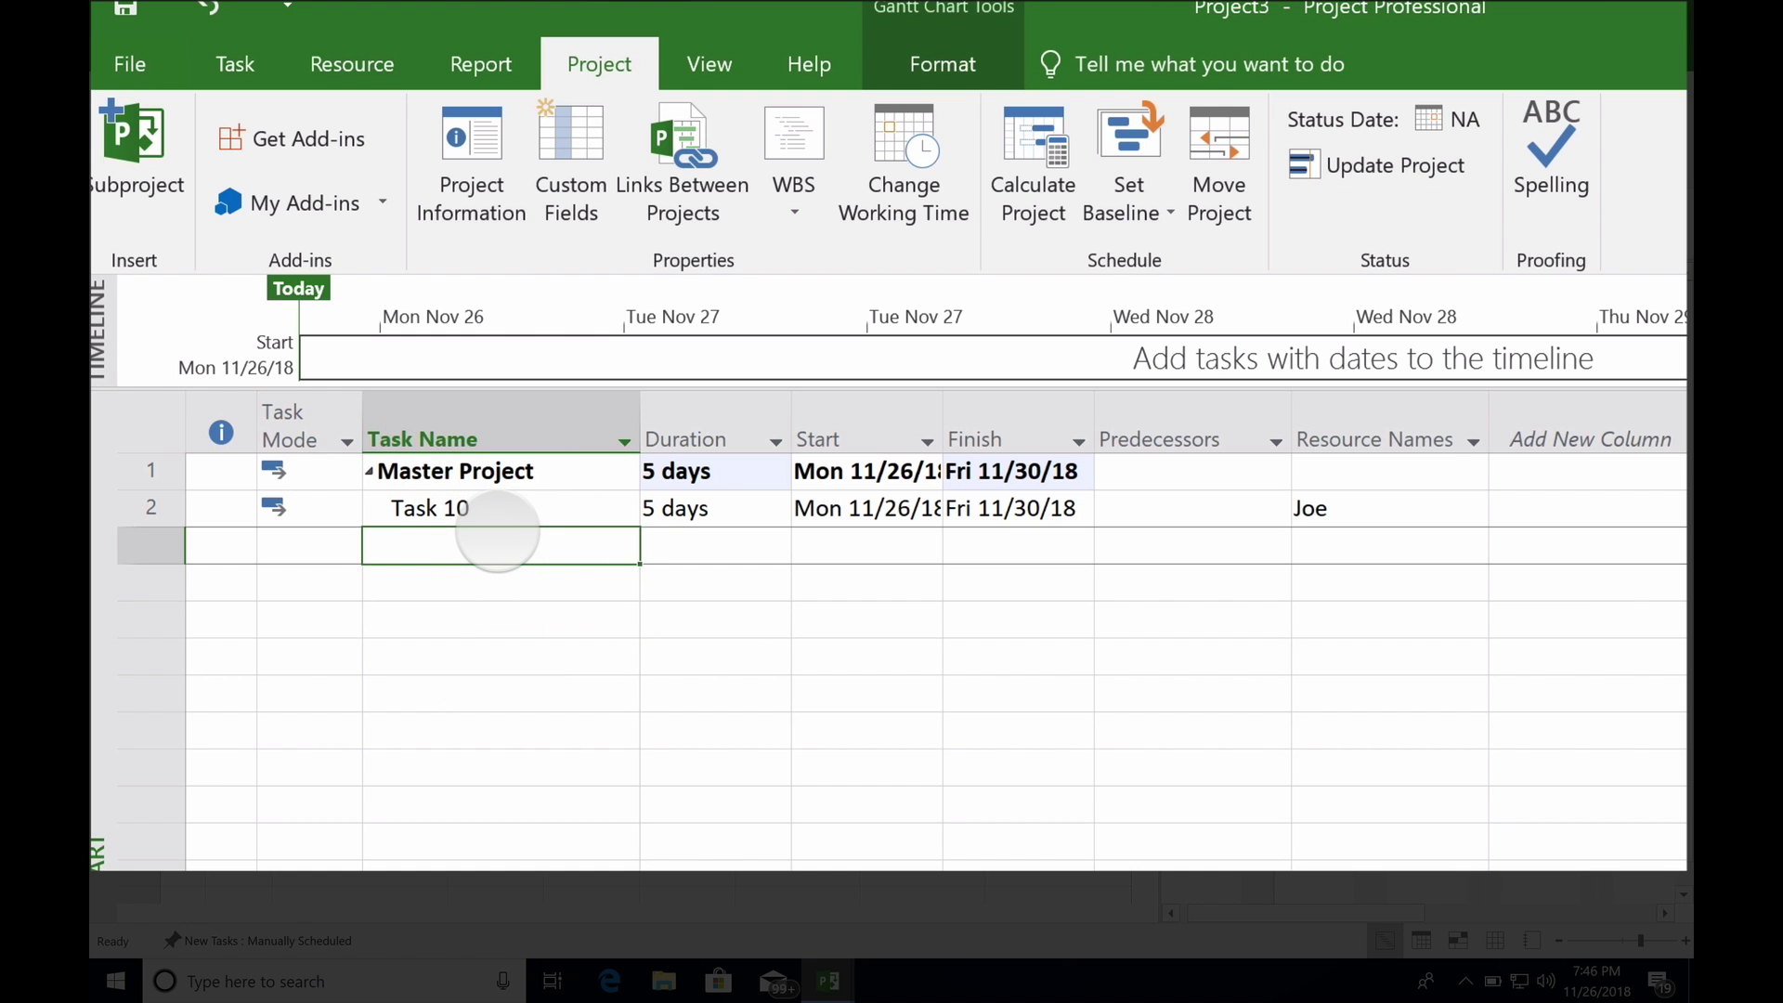
{"action": "left_click", "coordinate": [140, 153]}
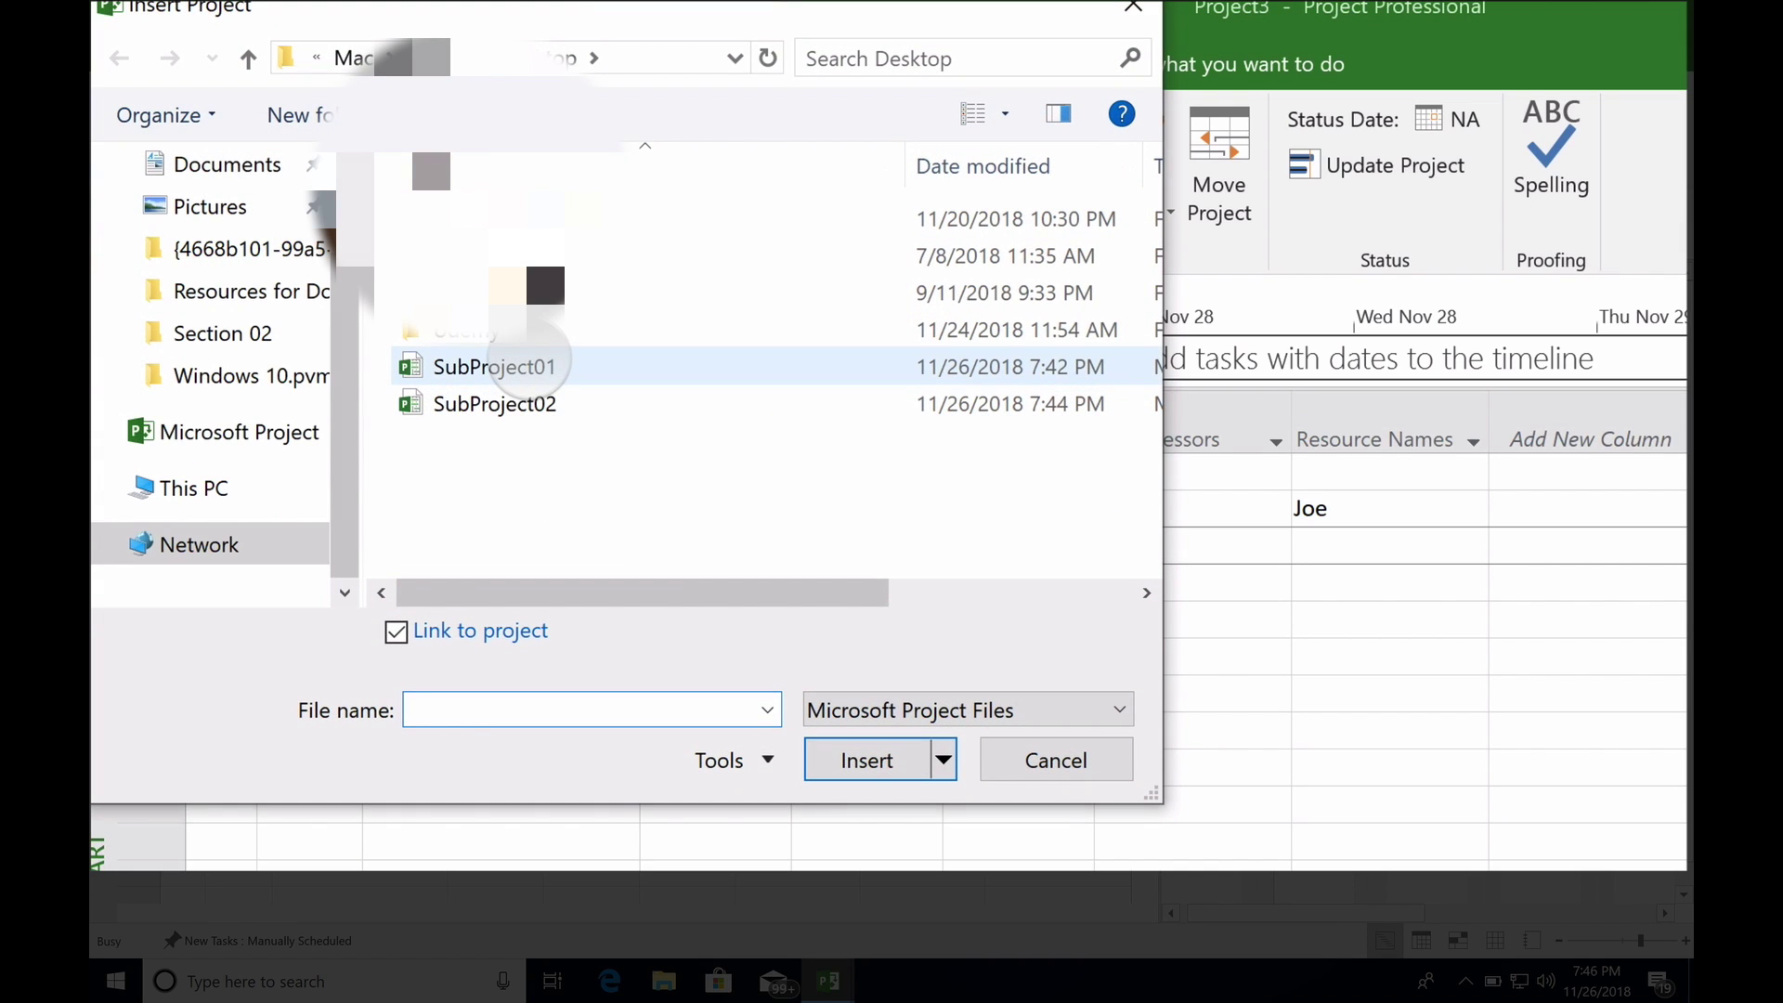
{"action": "left_click", "coordinate": [527, 365]}
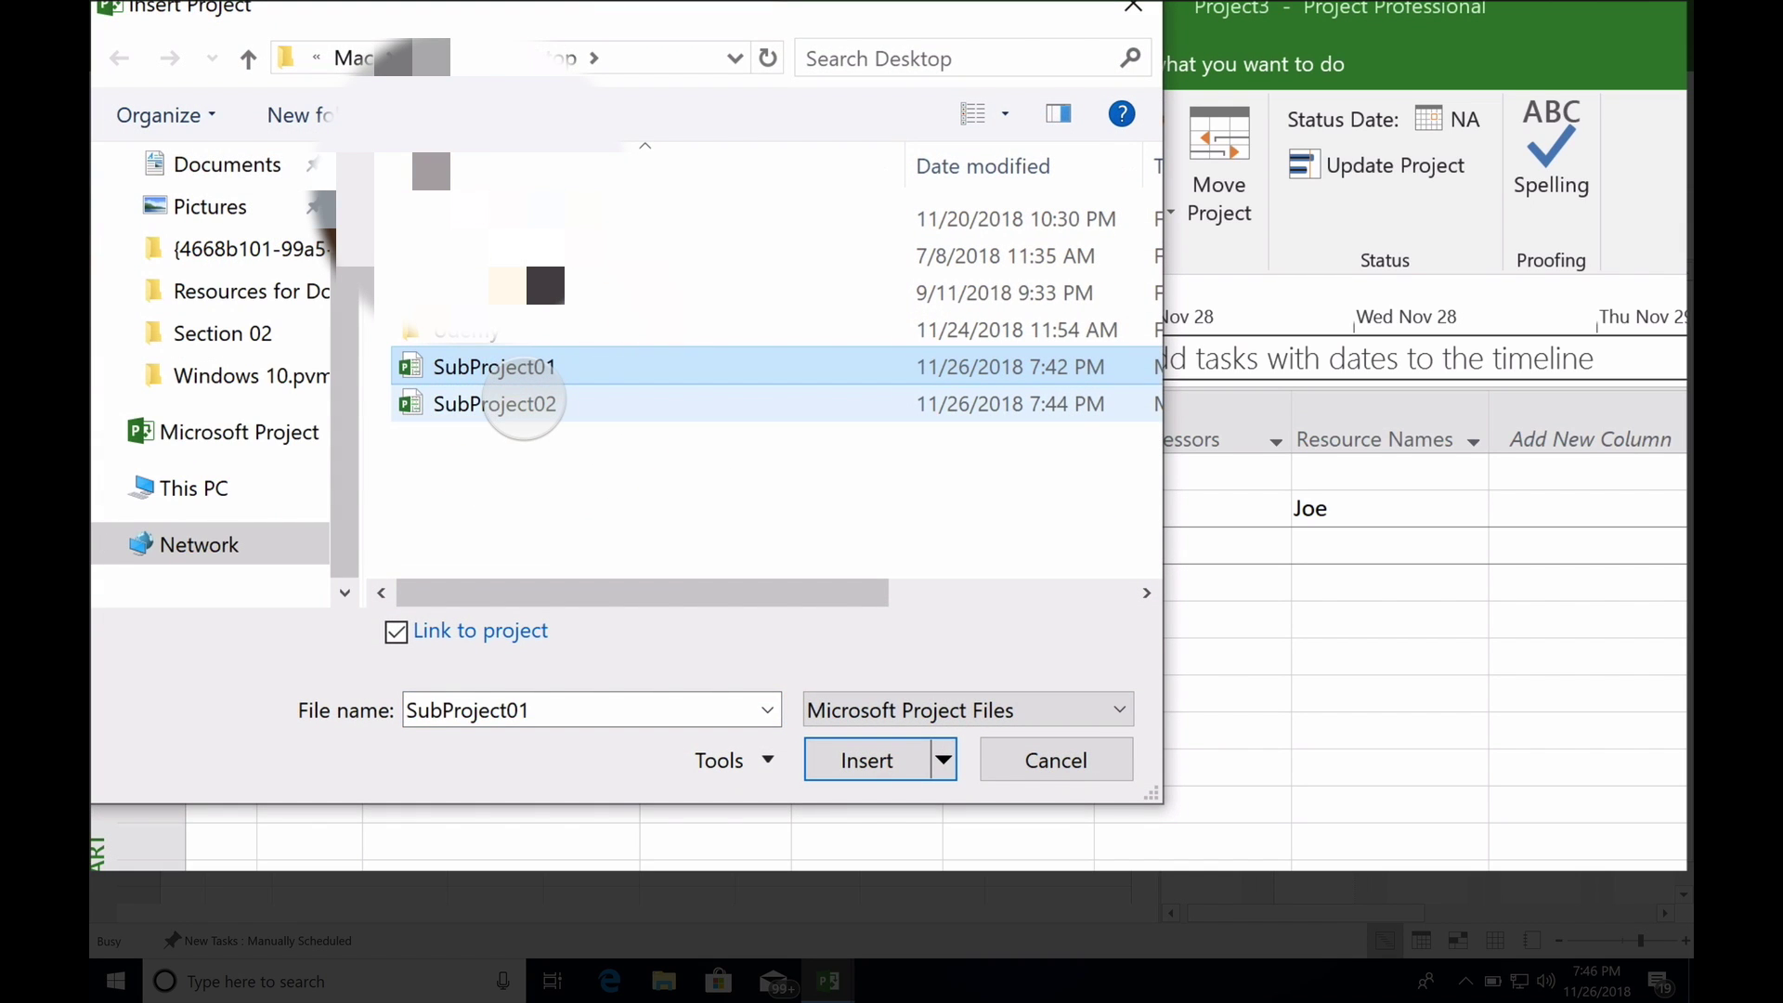
{"action": "left_click", "coordinate": [524, 406], "text": "ctrl"}
{"action": "left_click", "coordinate": [669, 438]}
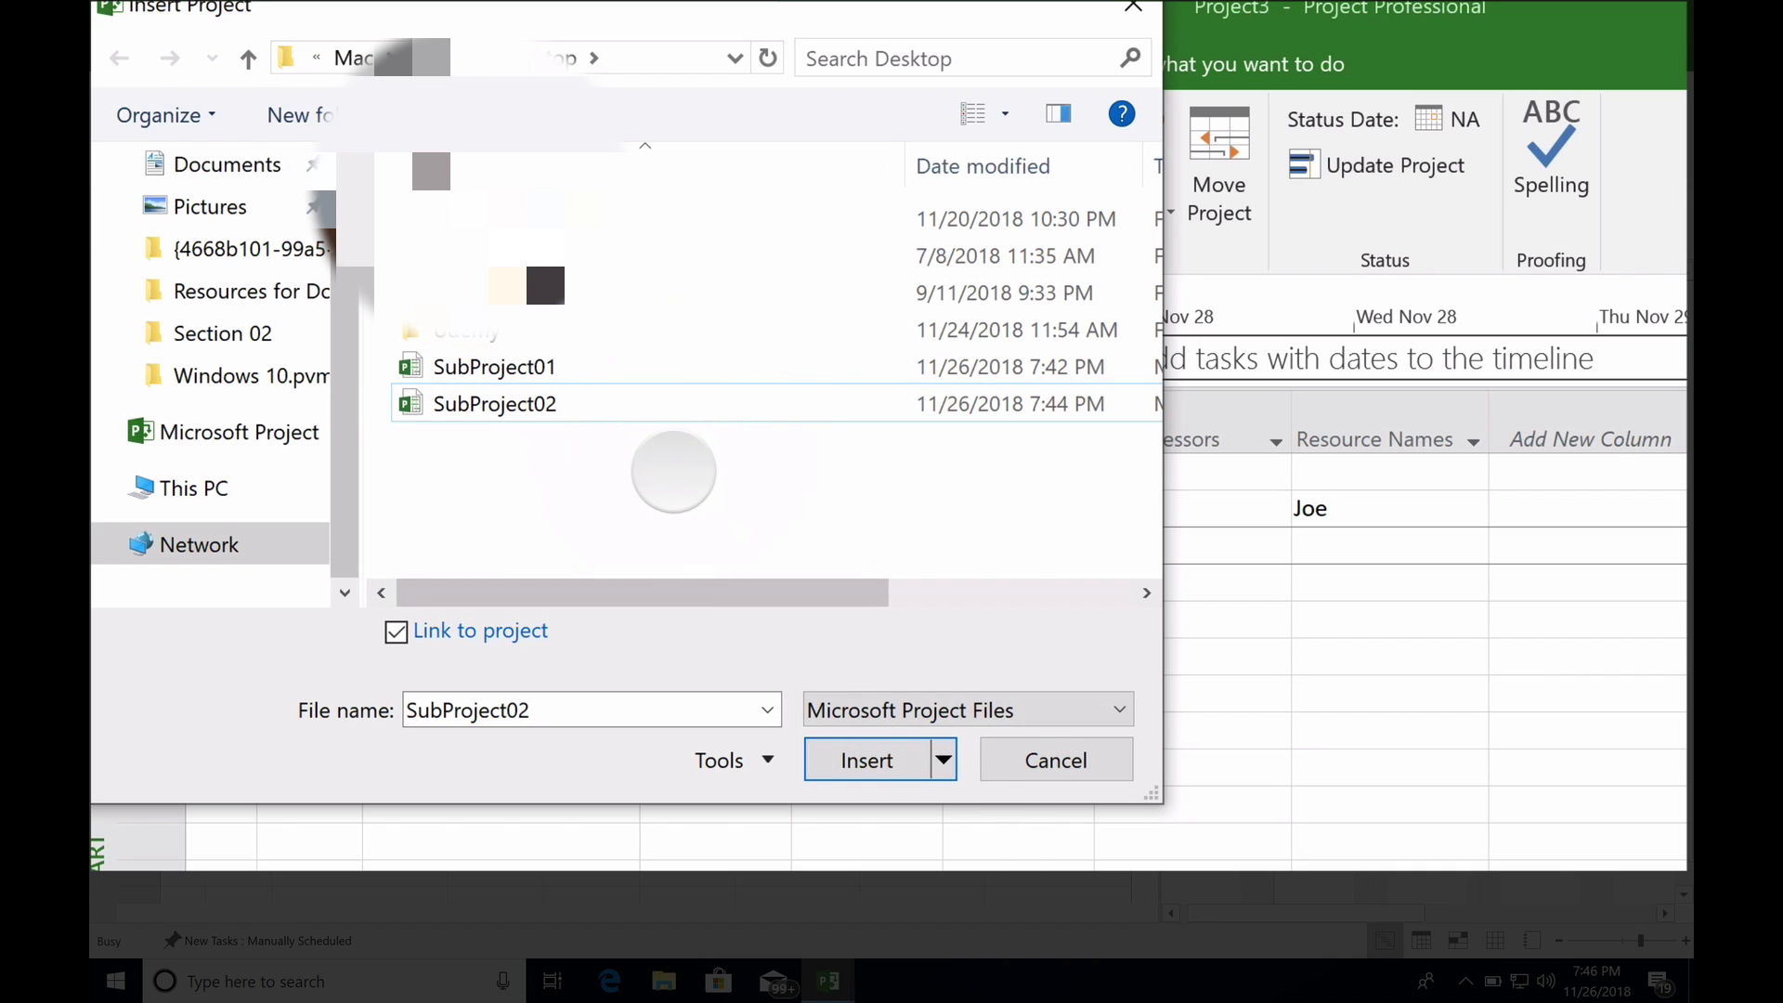
{"action": "left_click_drag", "start_coordinate": [674, 471], "coordinate": [474, 334]}
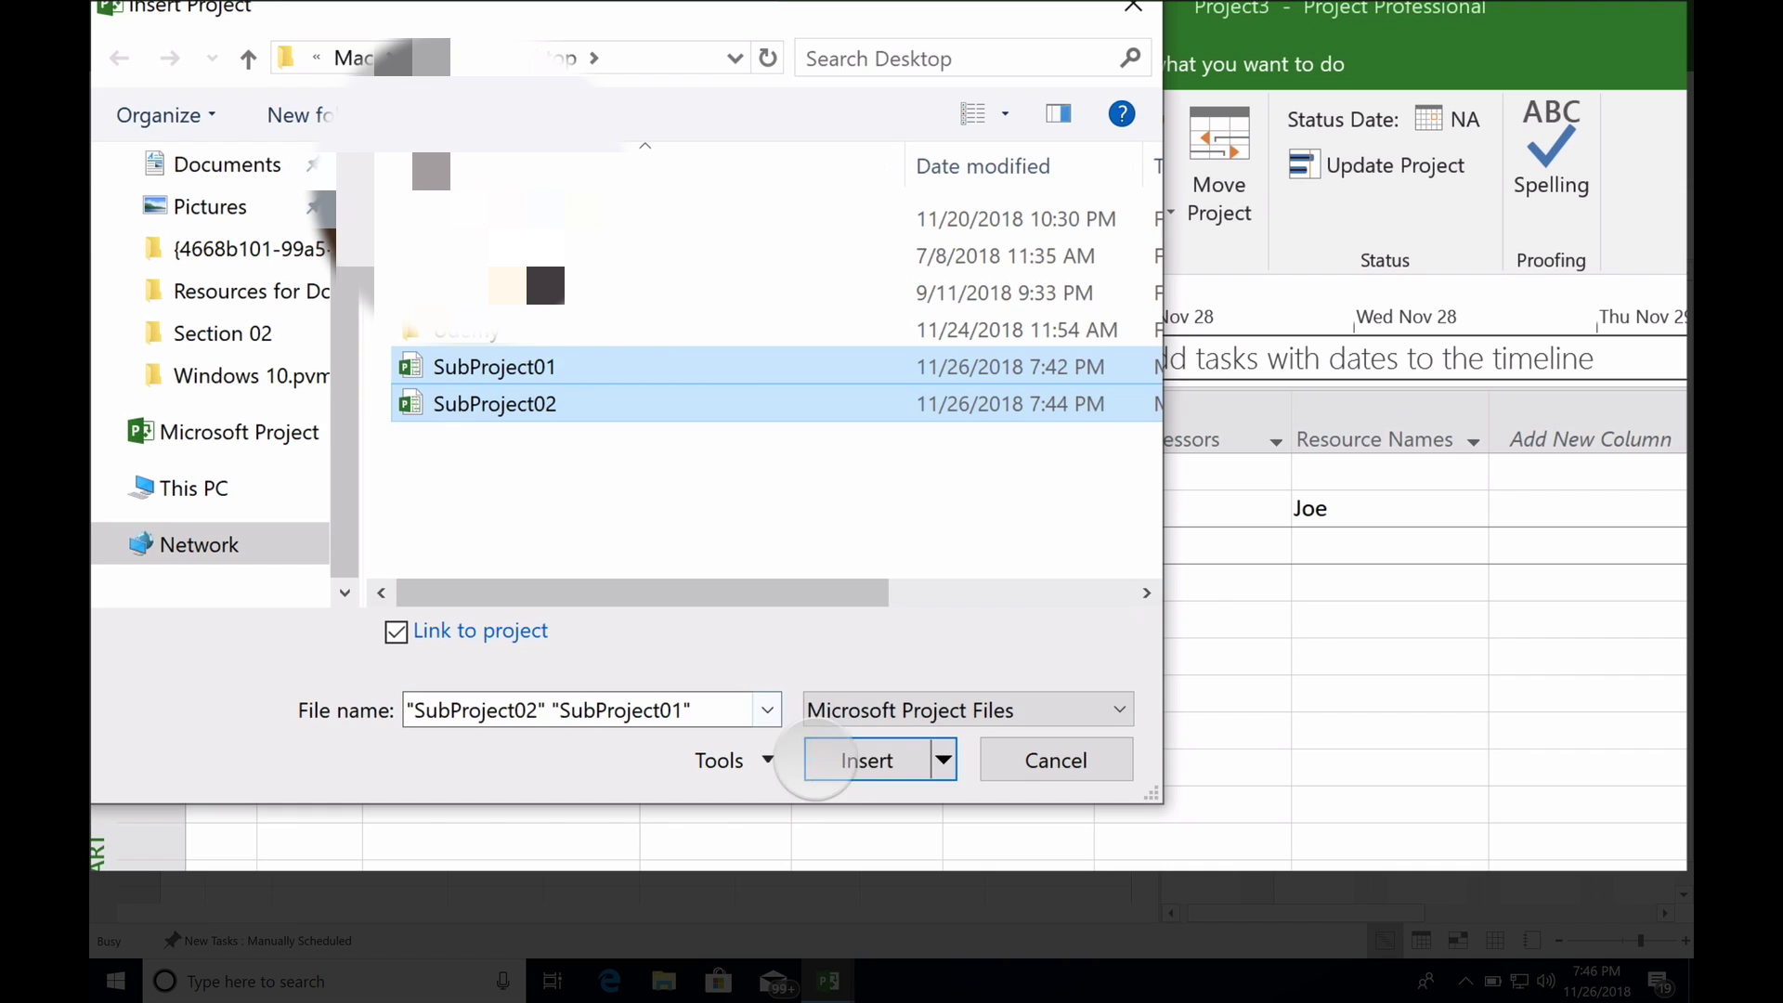
{"action": "left_click", "coordinate": [848, 759]}
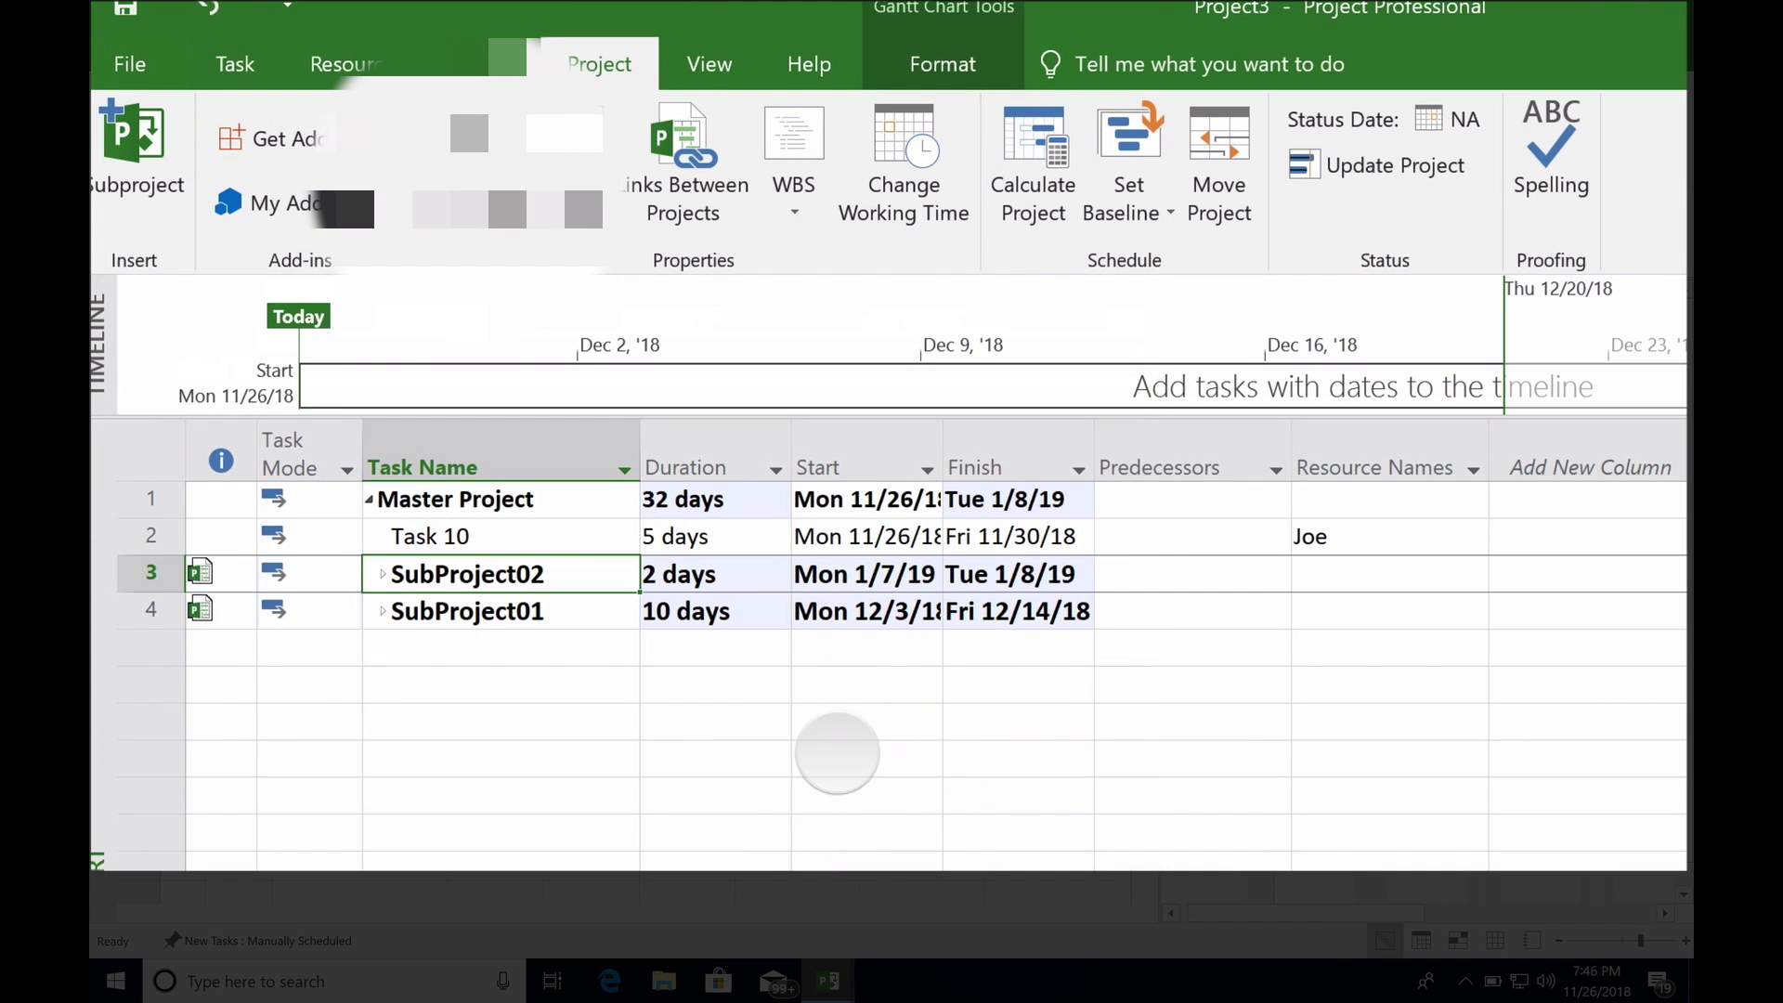
{"action": "left_click", "coordinate": [382, 574]}
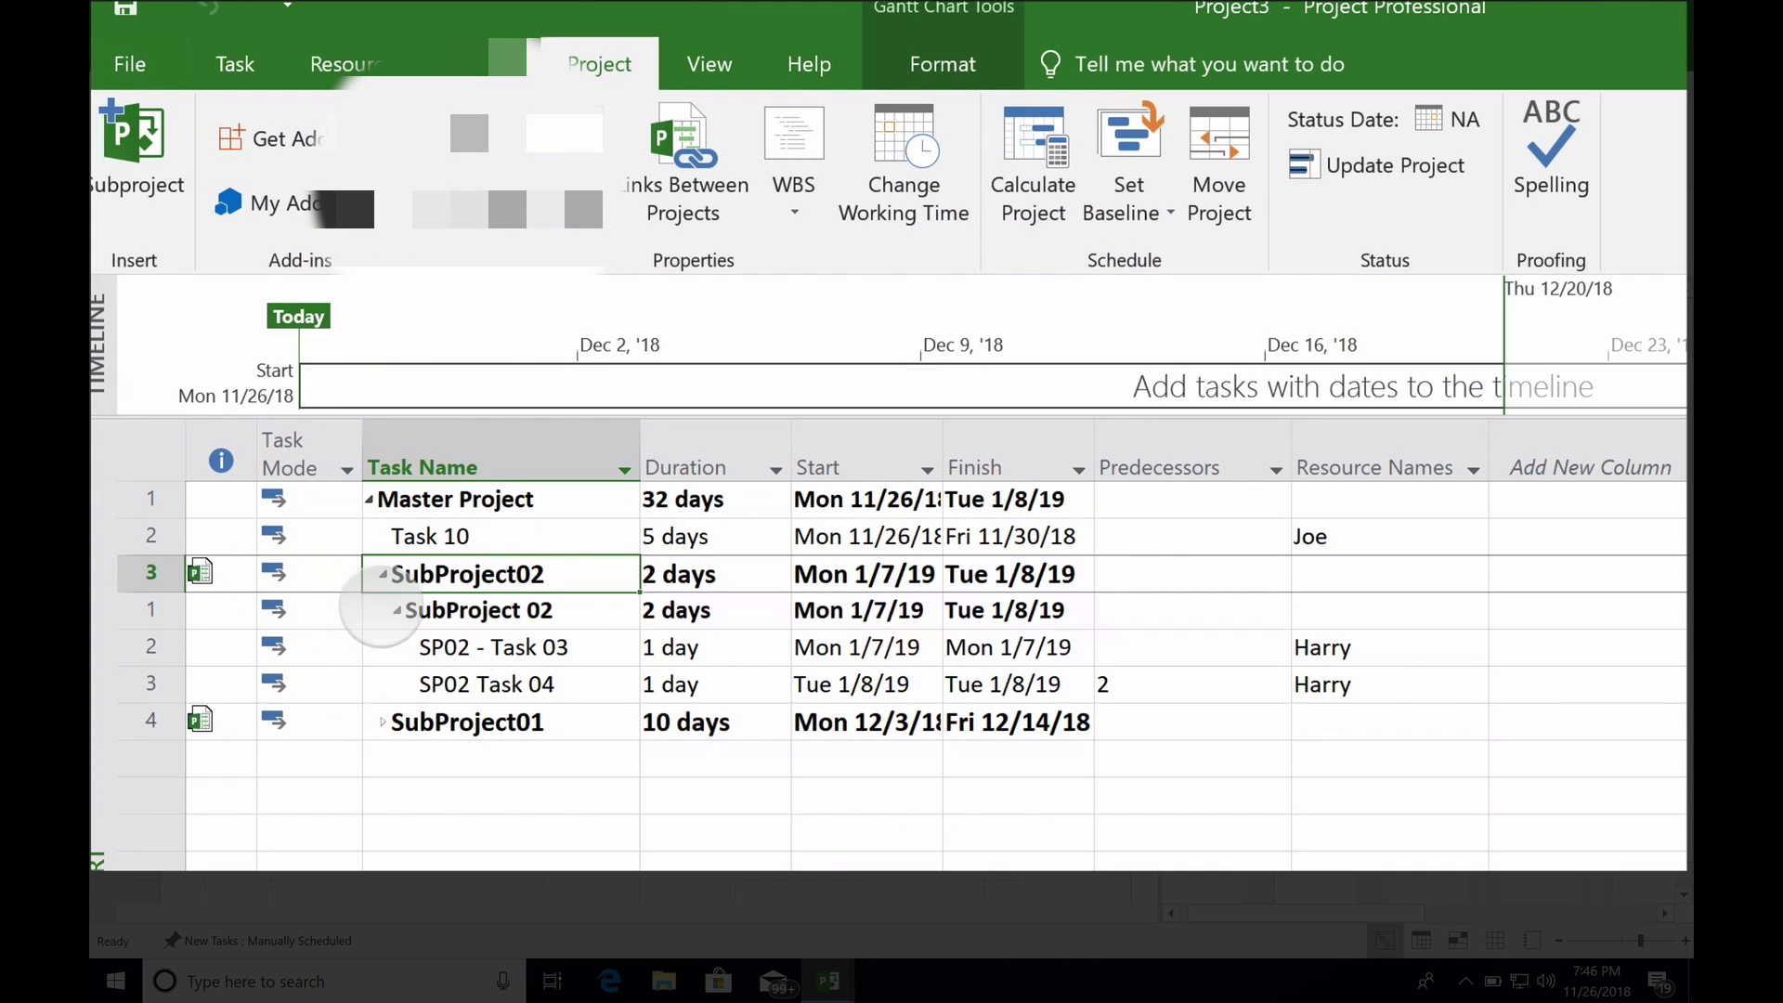
{"action": "left_click", "coordinate": [382, 722]}
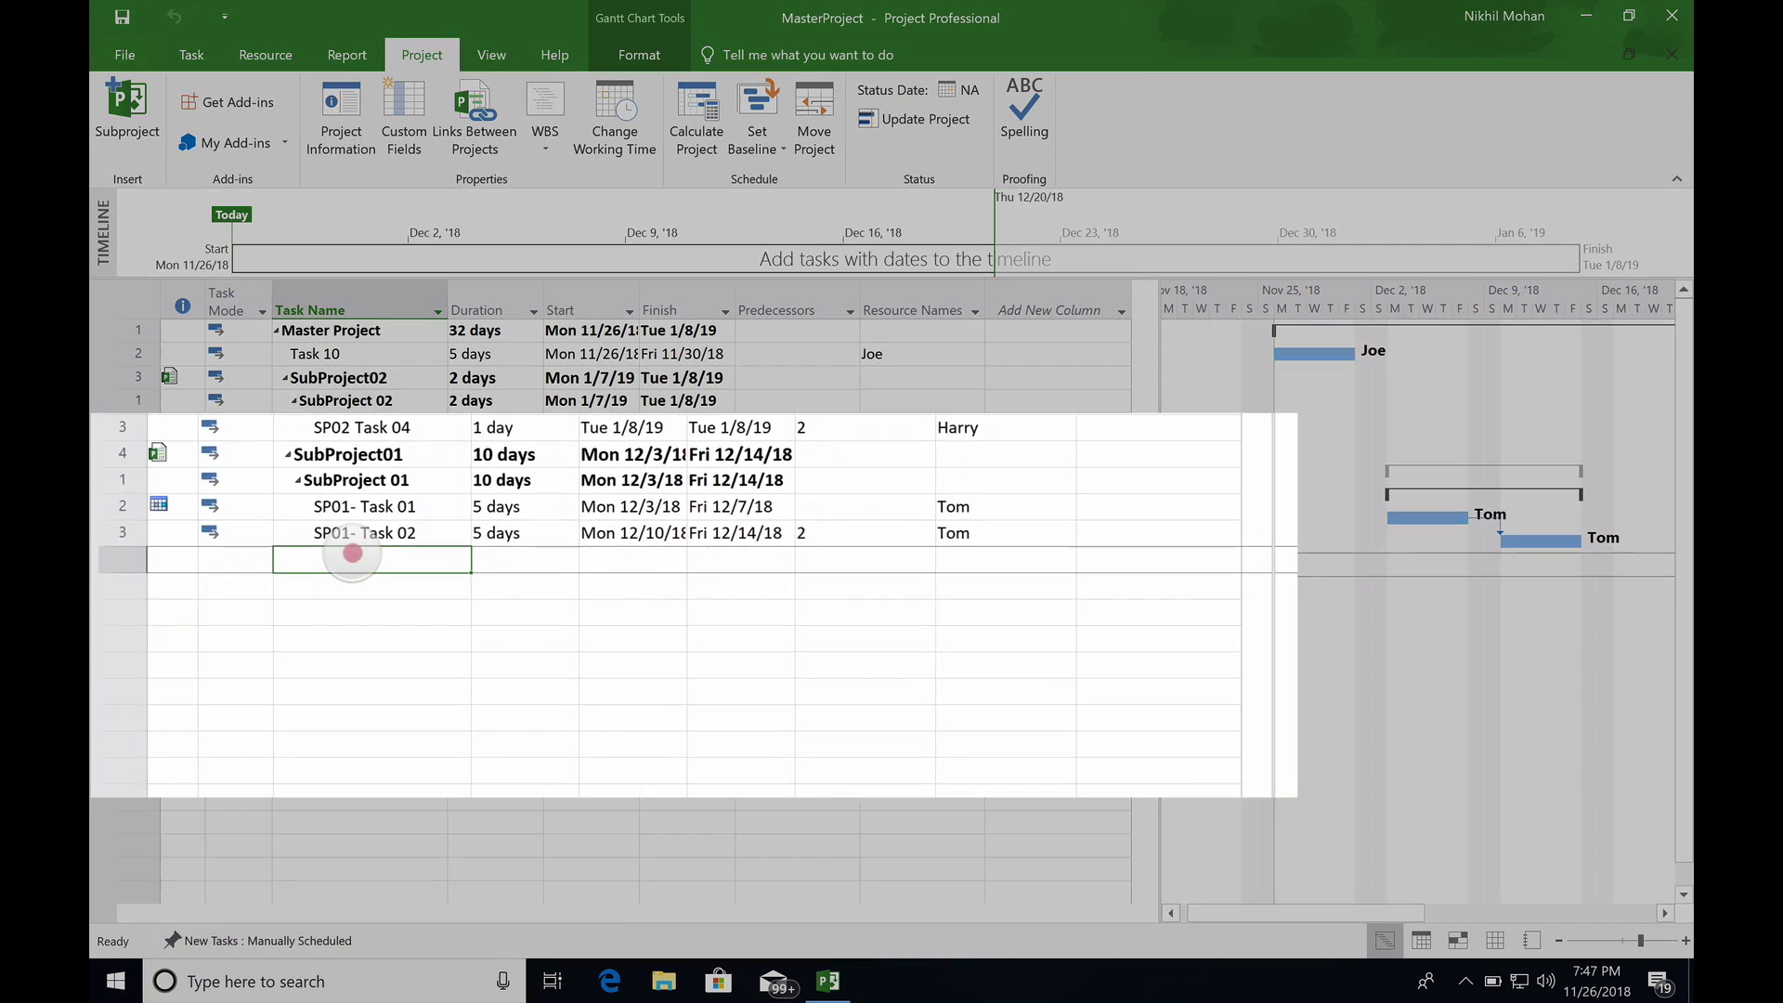
Add the auto-scheduled 10-day task 'SP01 - Task 03 - New' under SubProject 01
{"action": "left_click", "coordinate": [341, 563]}
{"action": "type", "text": "SP01 -"}
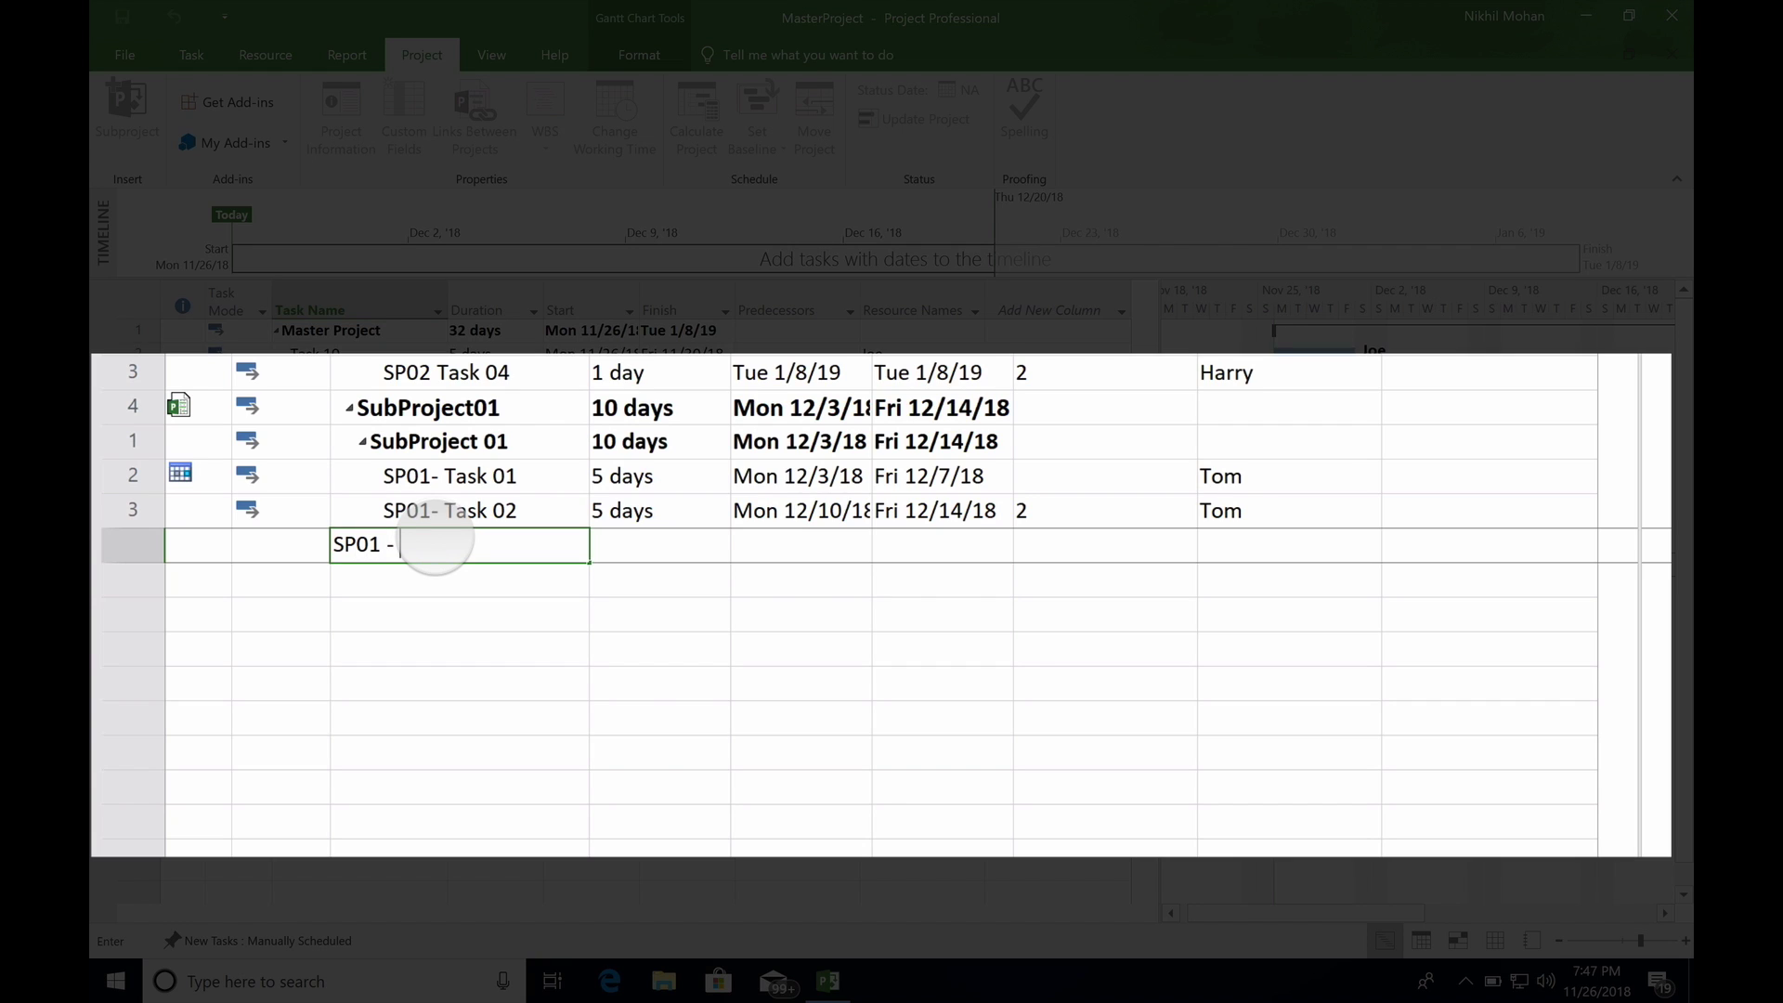
{"action": "type", "text": "Task 03 - New"}
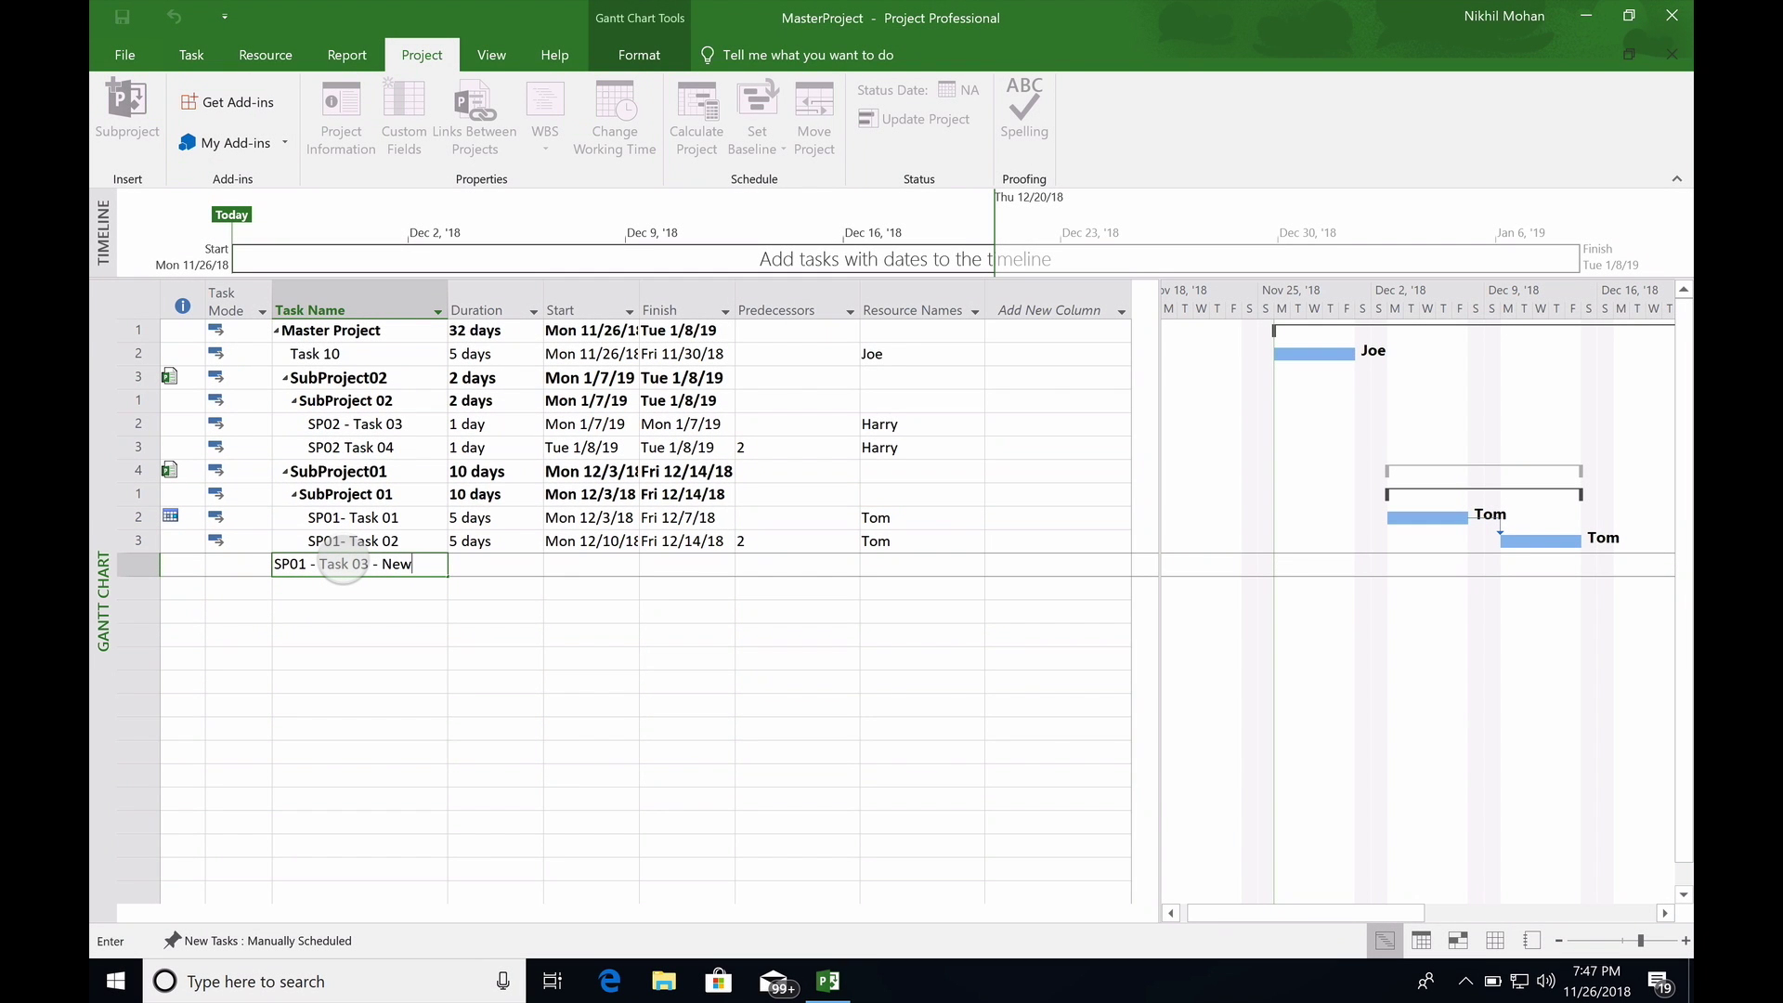
{"action": "type", "text": "s"}
{"action": "key", "text": "Tab"}
{"action": "type", "text": "10"}
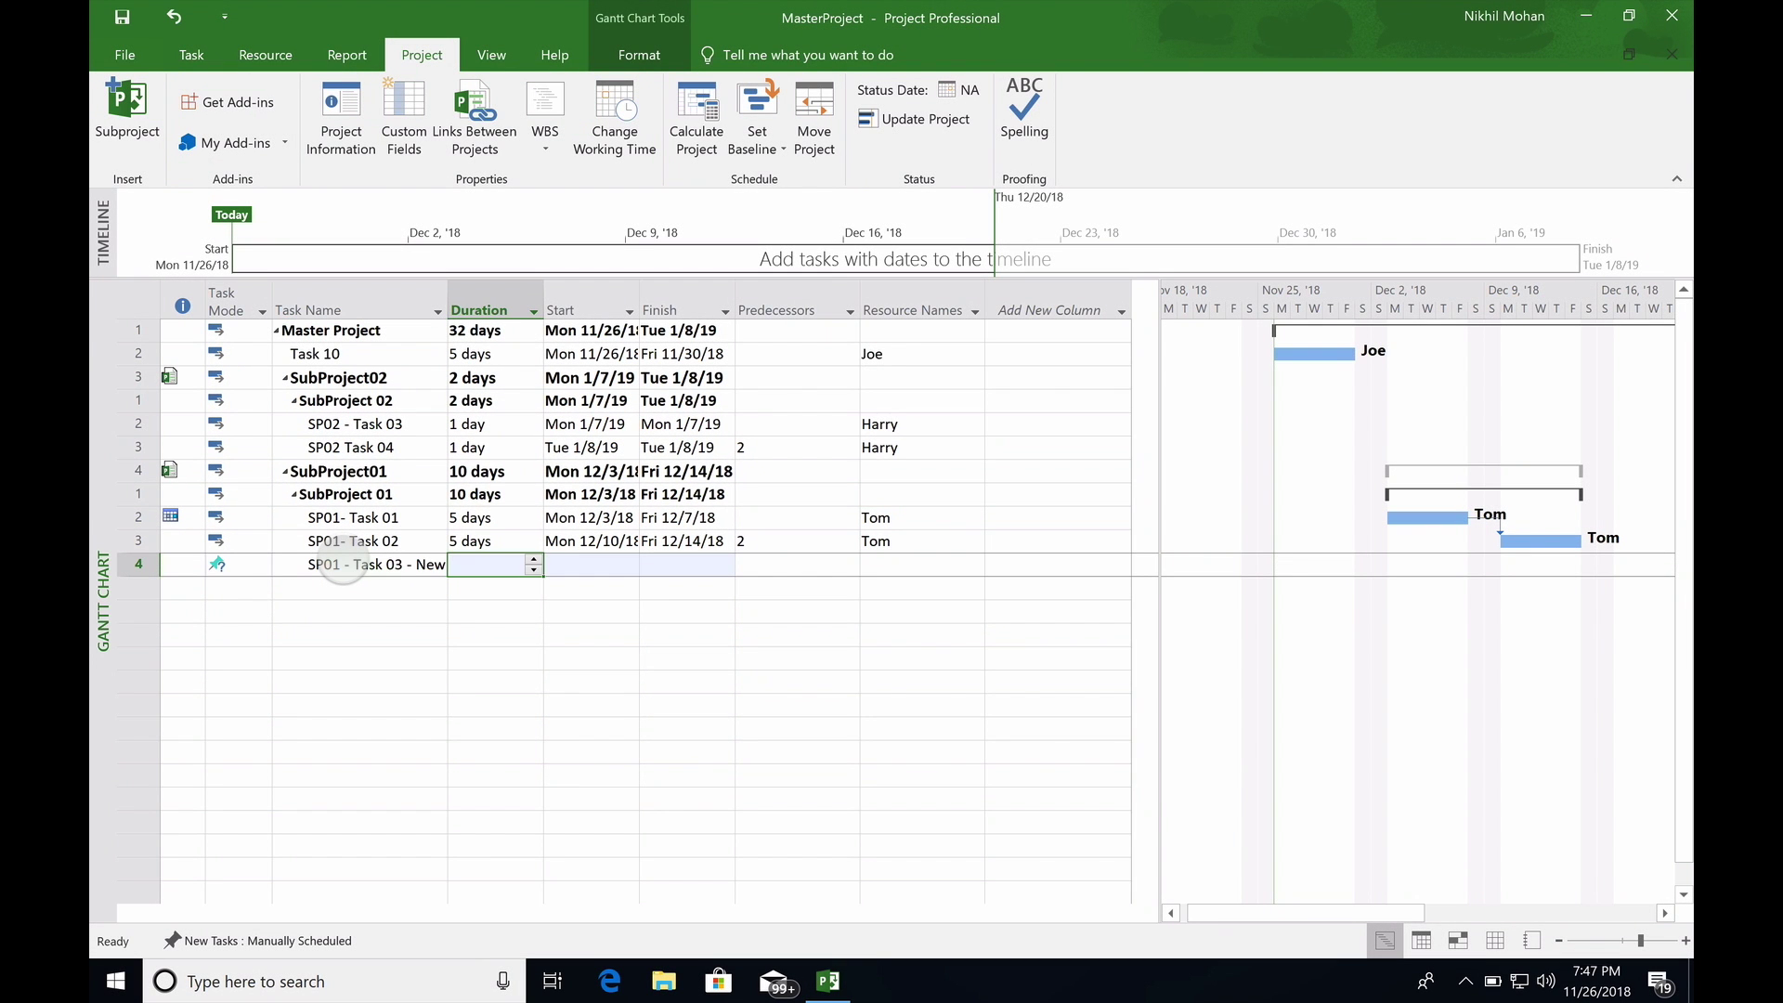
{"action": "key", "text": "Tab"}
{"action": "left_click", "coordinate": [335, 564]}
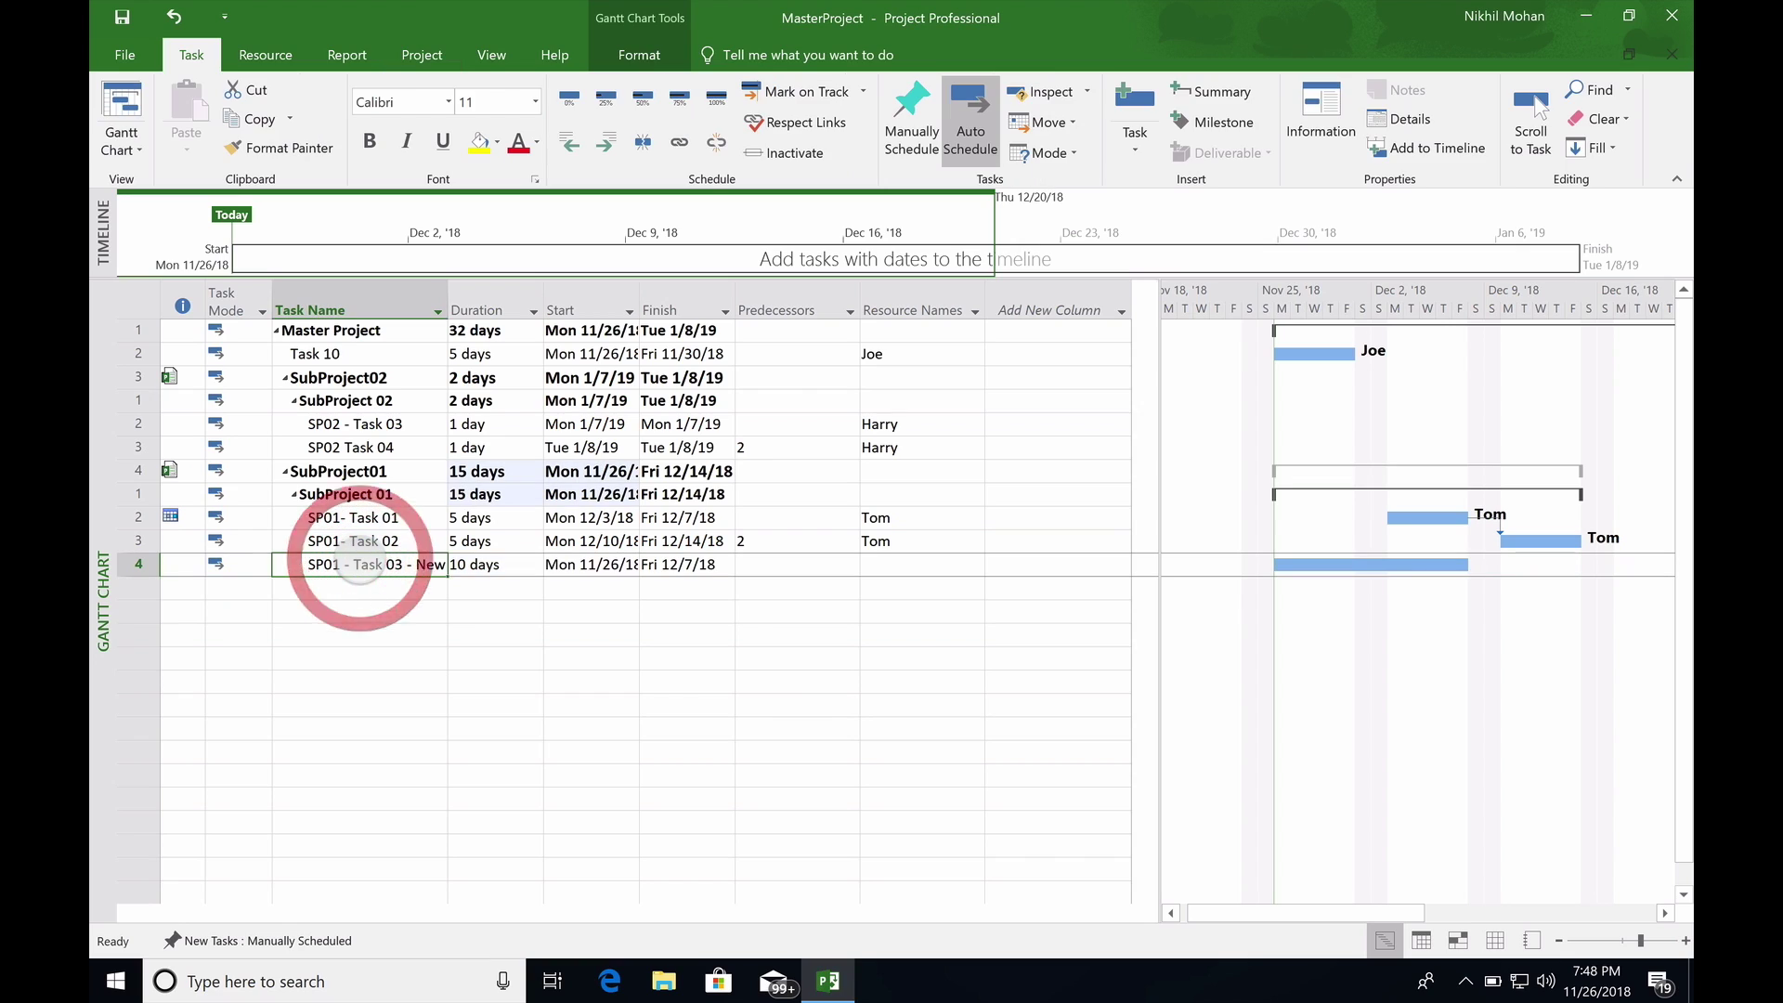
Widen the Task Name column and highlight the new task's name in yellow
{"action": "left_click_drag", "start_coordinate": [446, 288], "coordinate": [515, 290]}
{"action": "left_click", "coordinate": [392, 588]}
{"action": "left_click", "coordinate": [401, 564]}
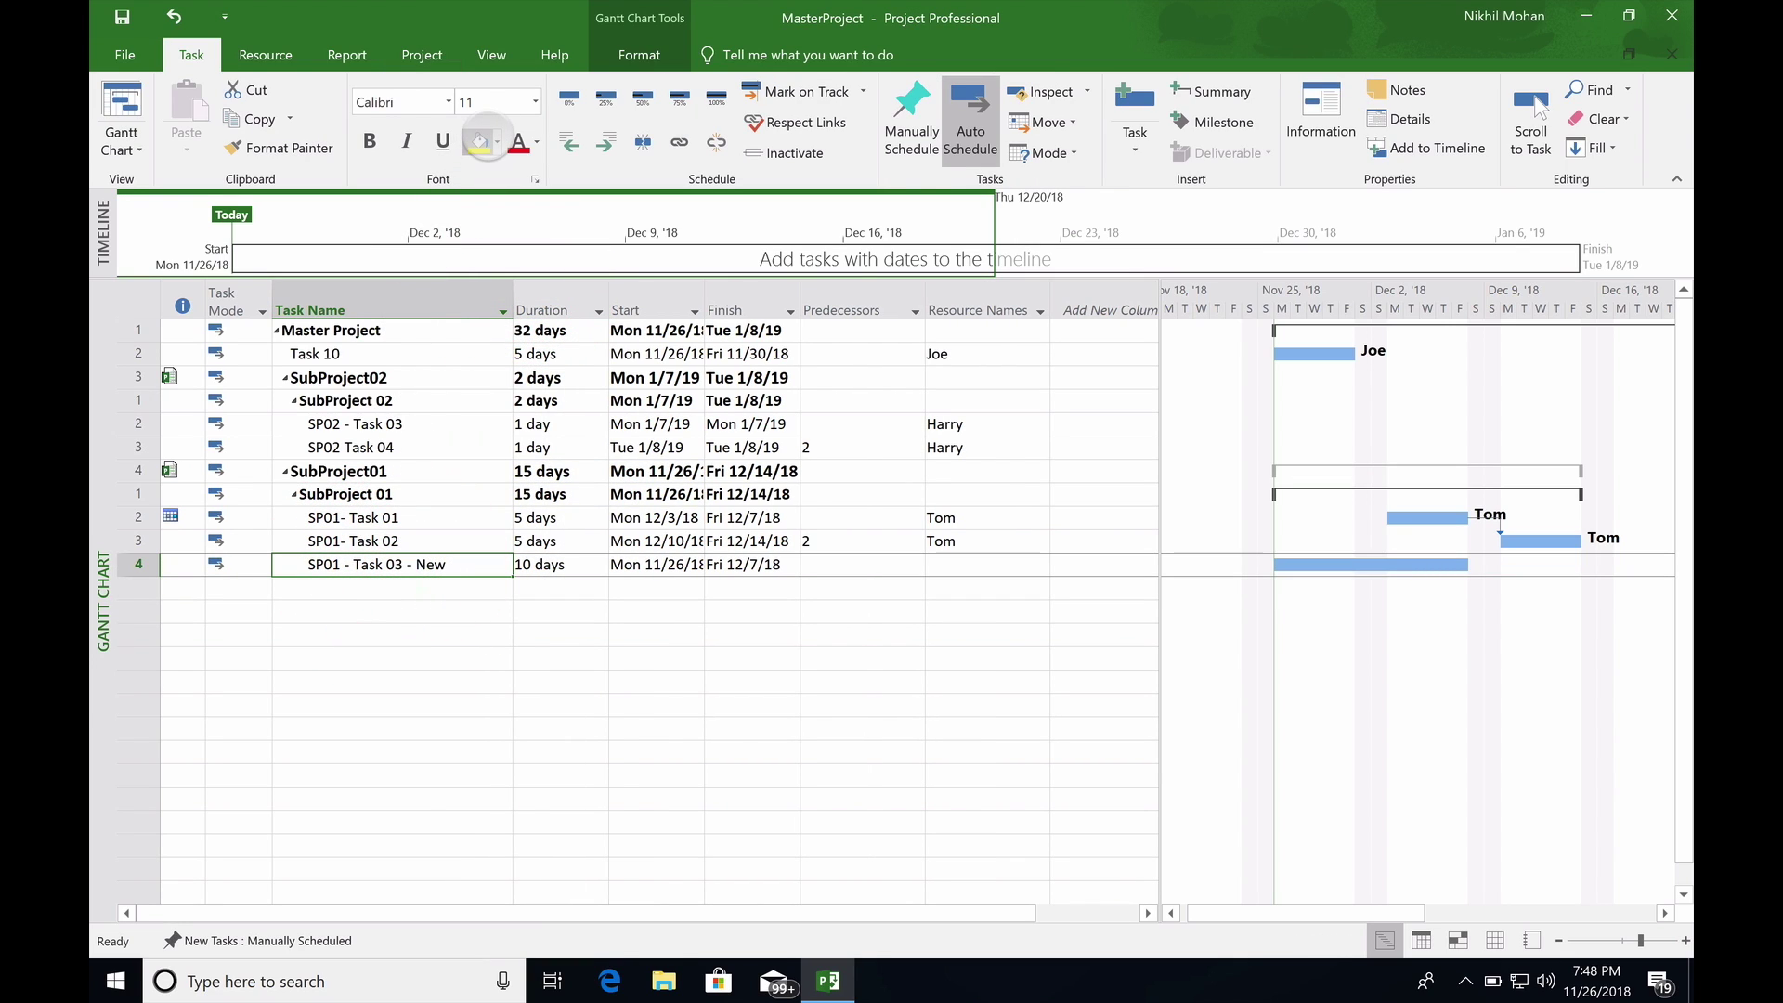
{"action": "left_click", "coordinate": [479, 141]}
{"action": "left_click", "coordinate": [432, 634]}
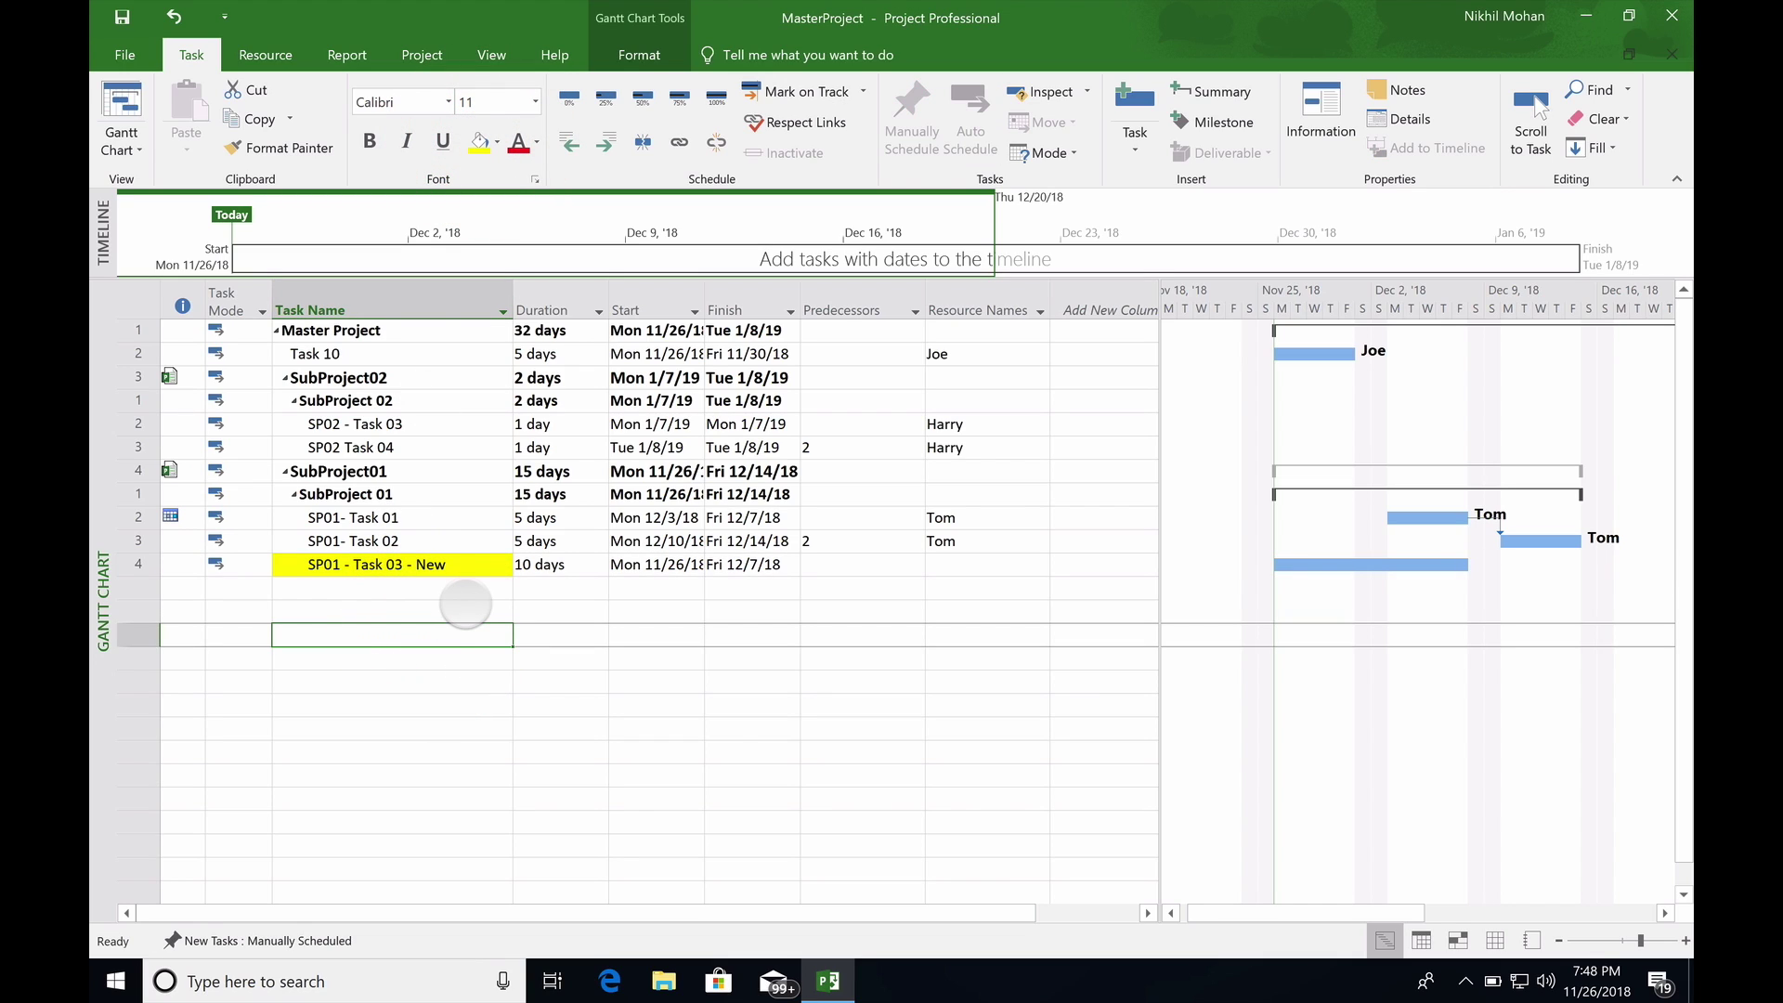
Save MasterProject, accepting the changes to SubProject01 and Yes to All for SubProject02
{"action": "left_click", "coordinate": [122, 16]}
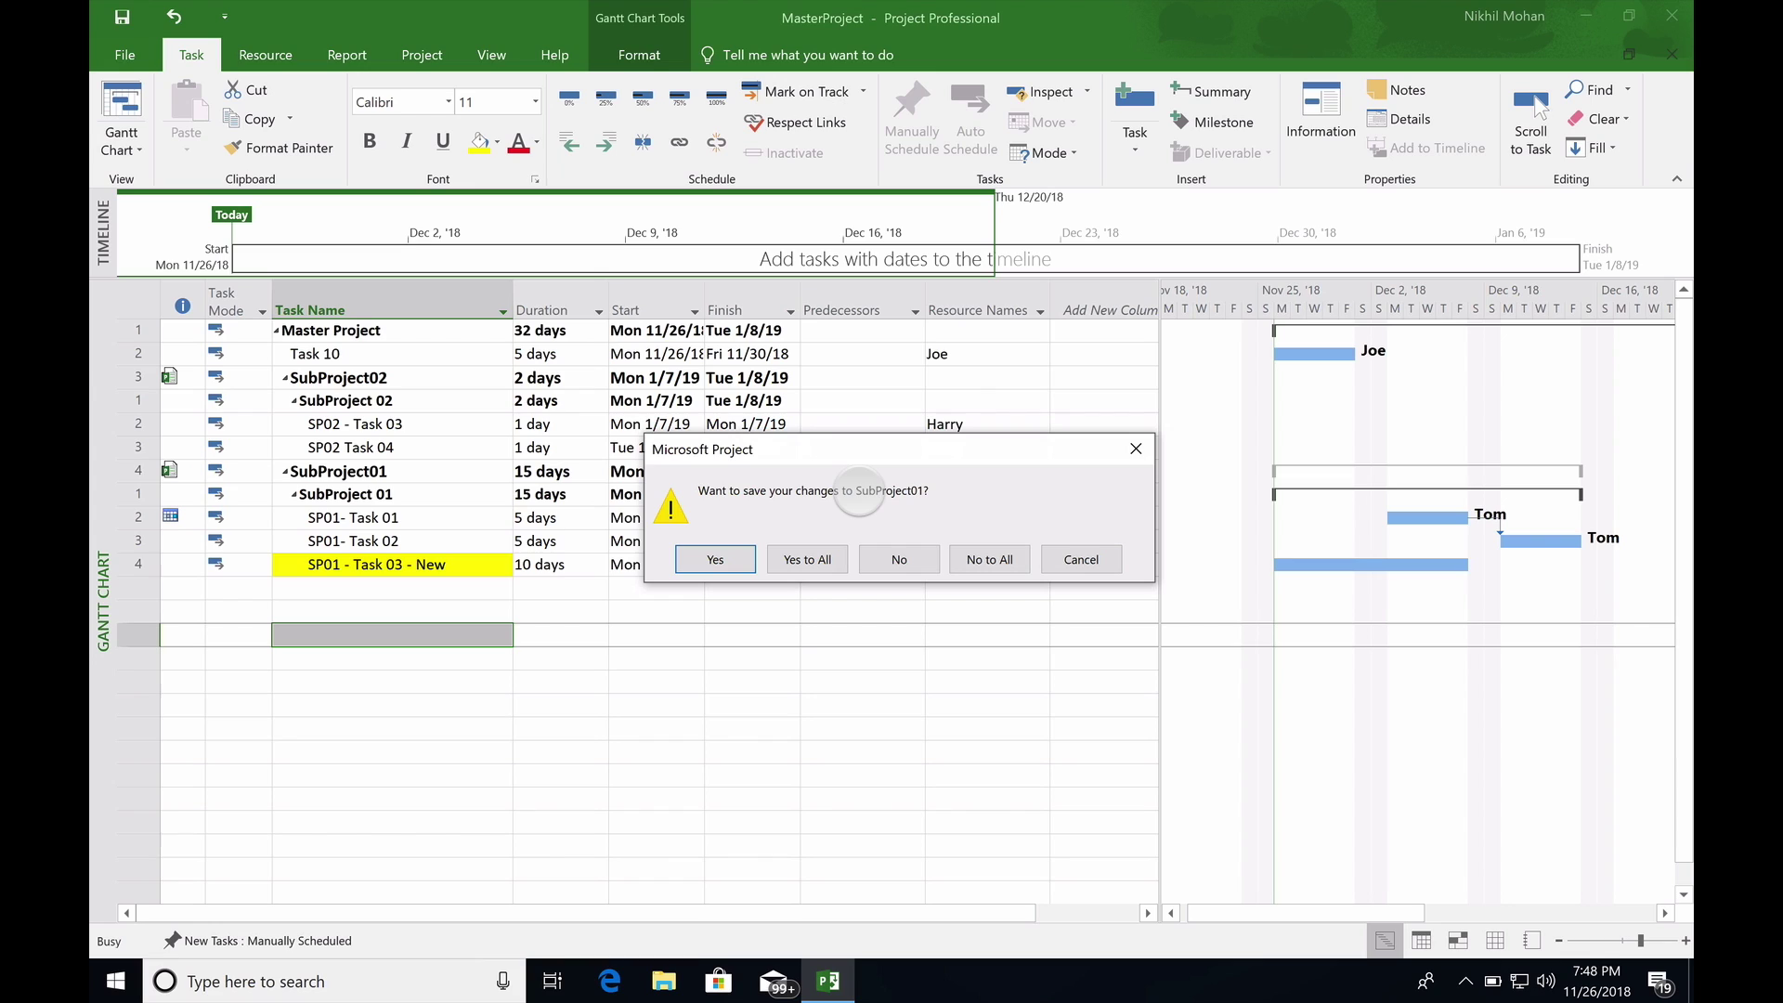
{"action": "left_click", "coordinate": [717, 559]}
{"action": "left_click", "coordinate": [725, 560]}
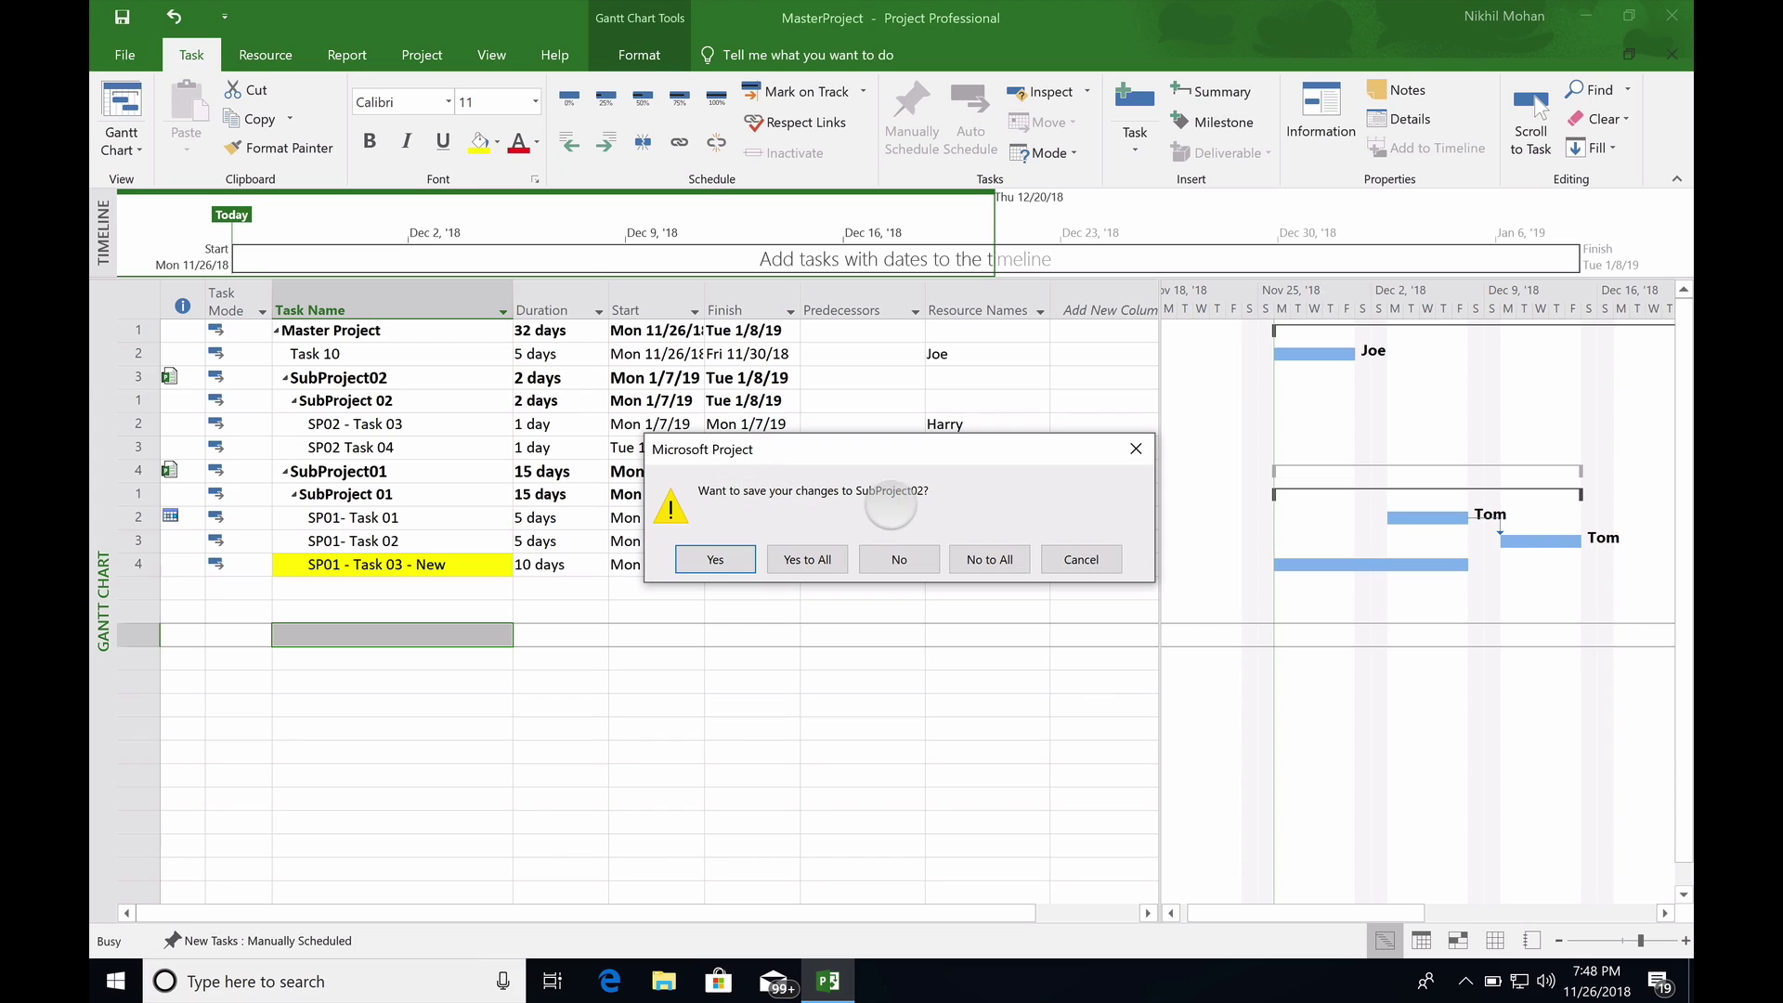
{"action": "left_click", "coordinate": [716, 562]}
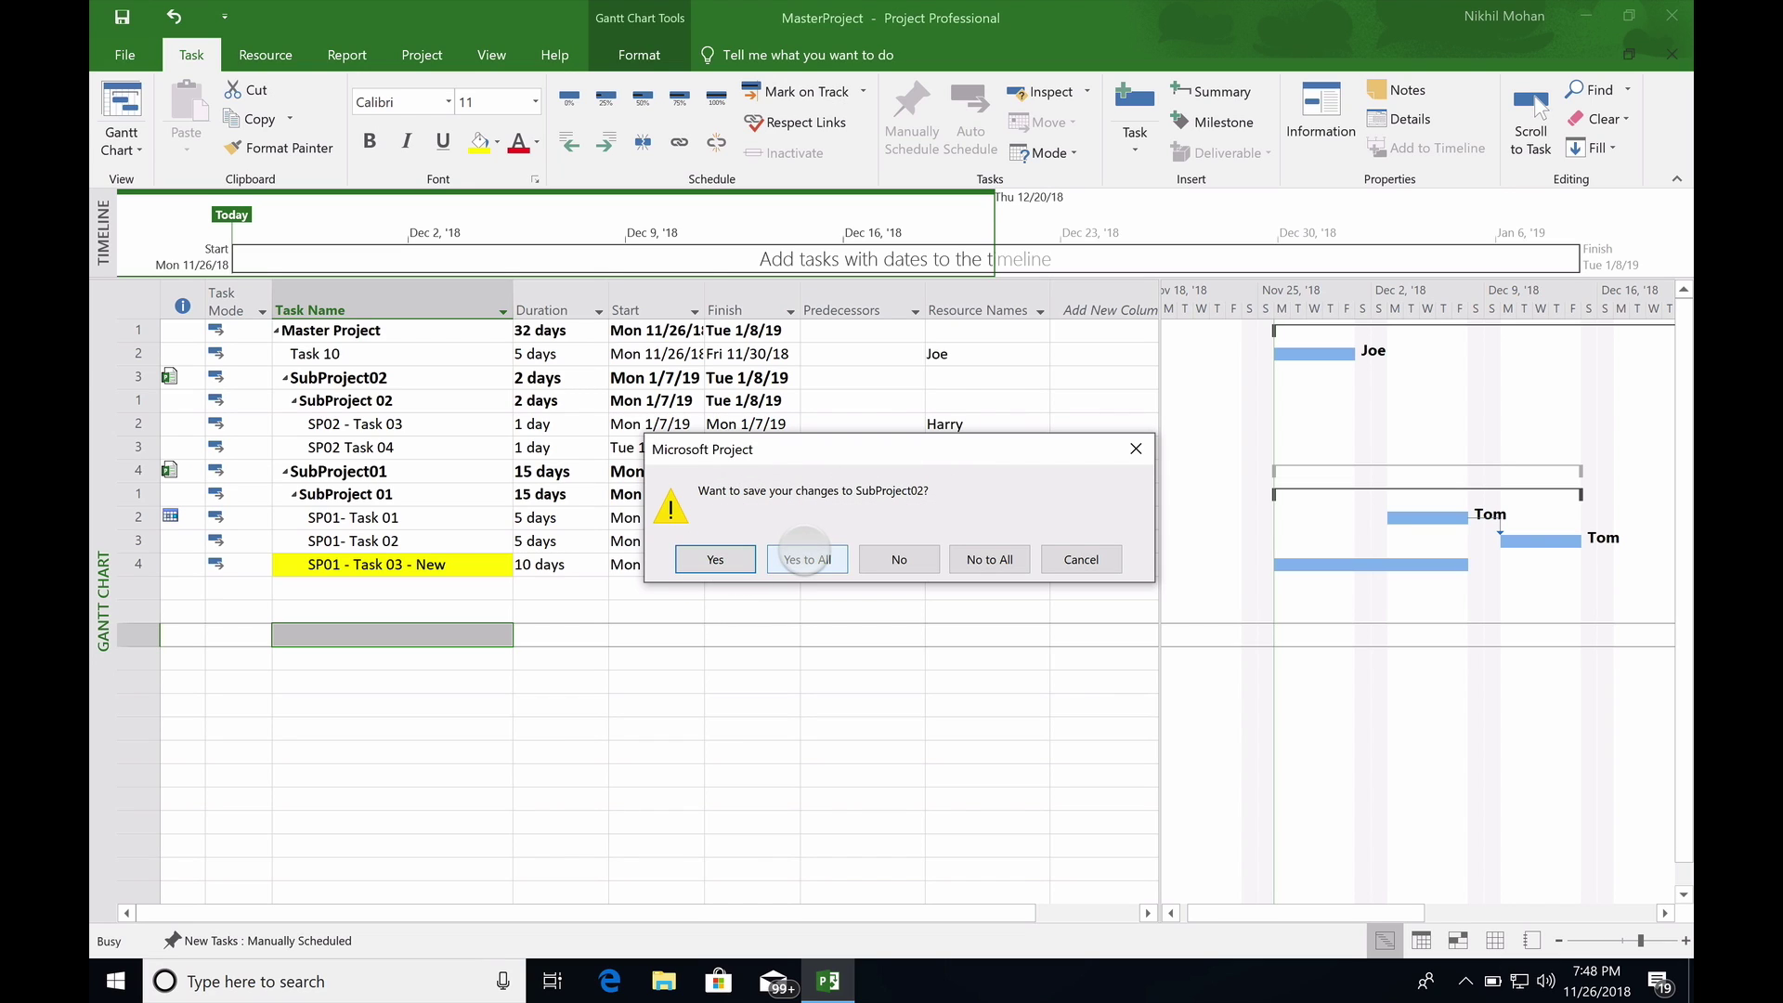
{"action": "left_click", "coordinate": [804, 557]}
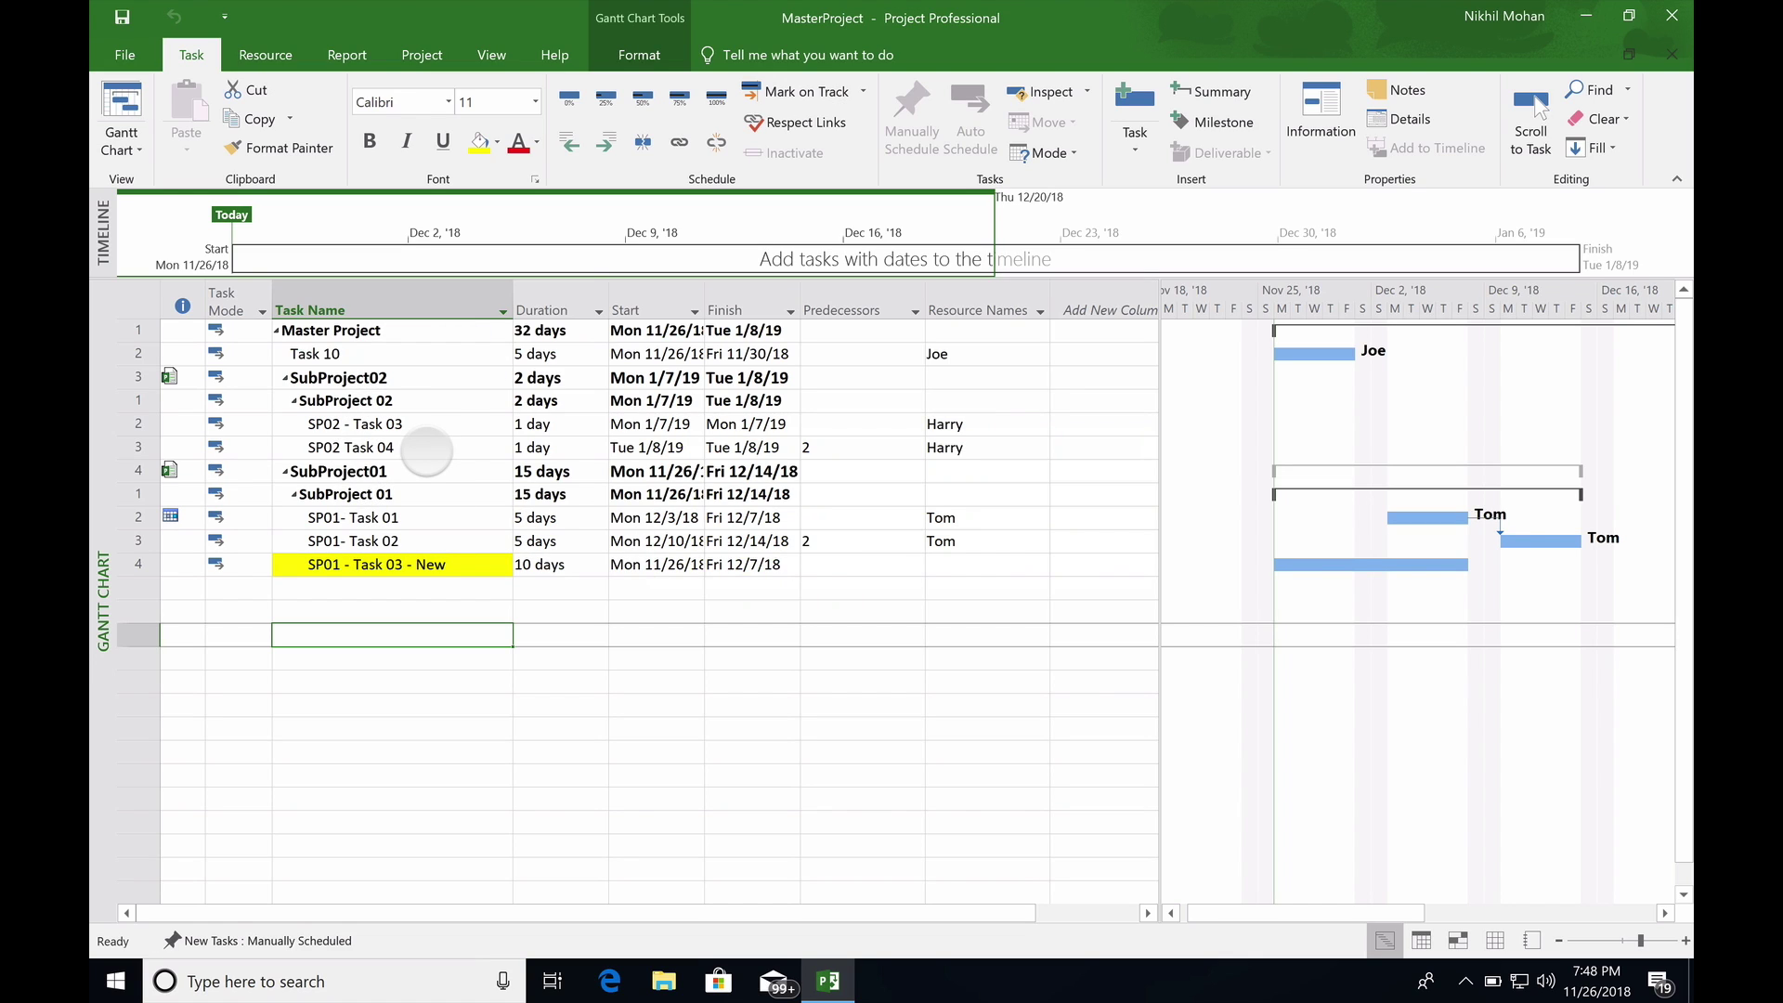
{"action": "left_click", "coordinate": [400, 587]}
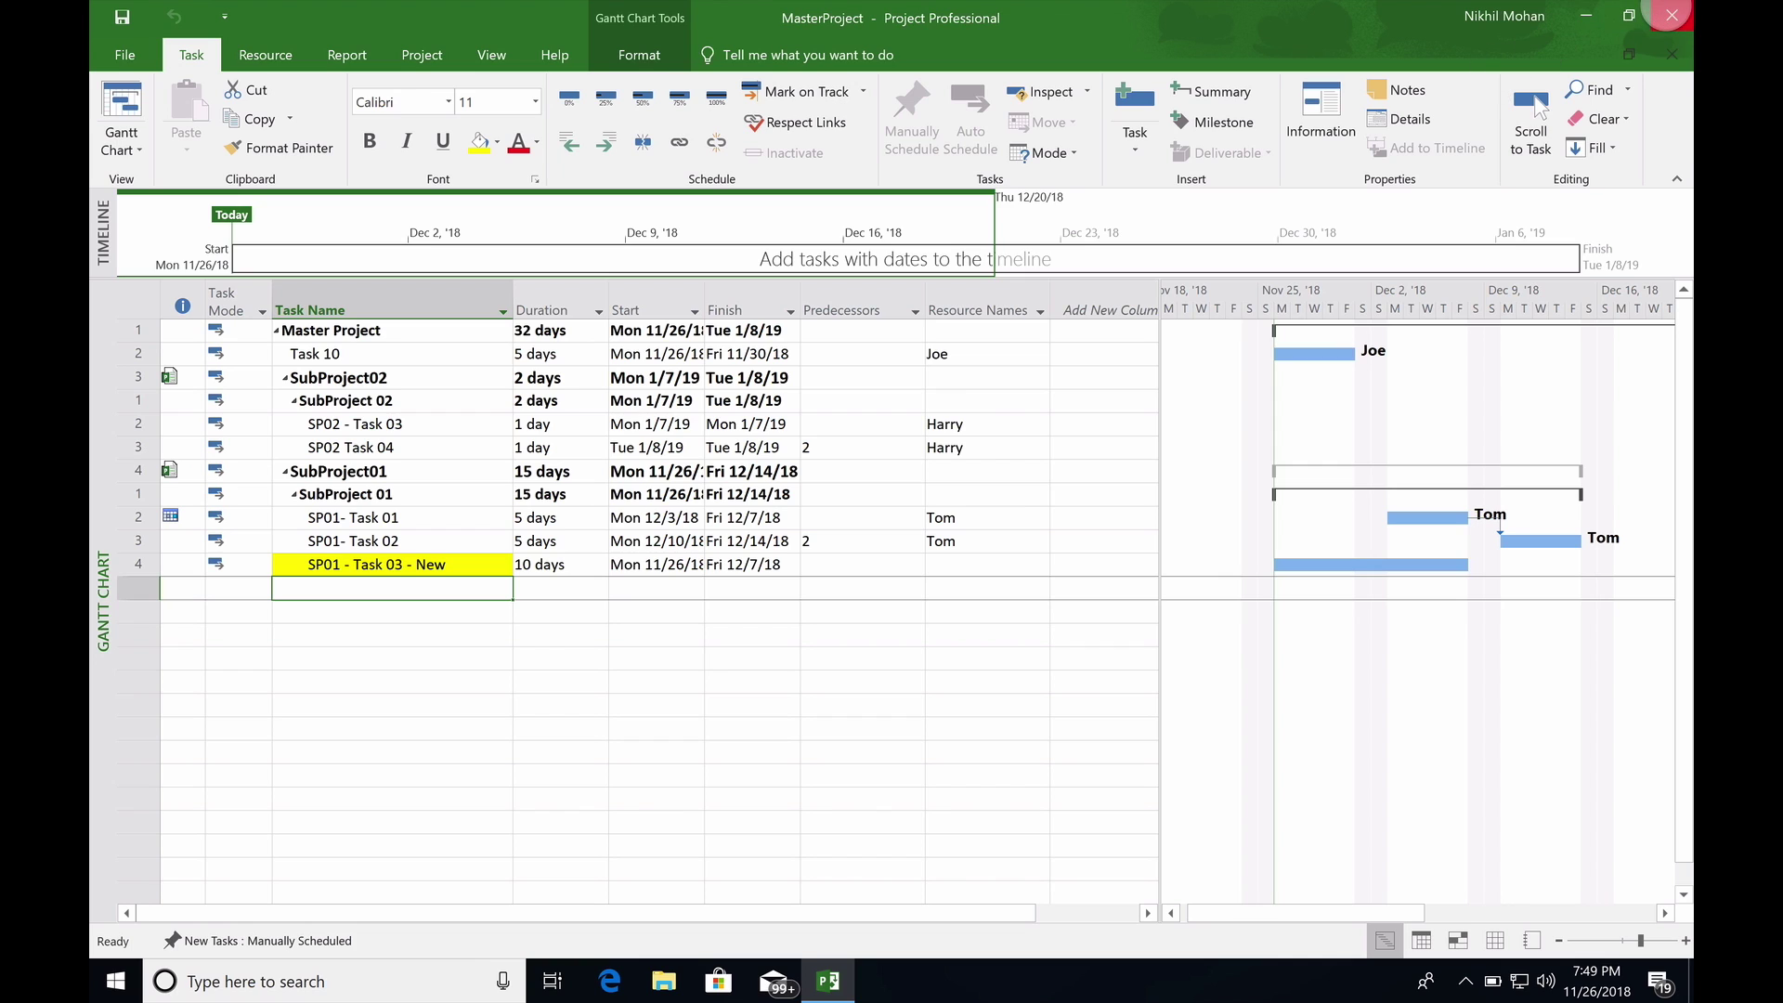
Close the master, open SubProject01 from the Desktop, and widen Task Name to see SP01 - Task 03 - New
{"action": "left_click", "coordinate": [1669, 13]}
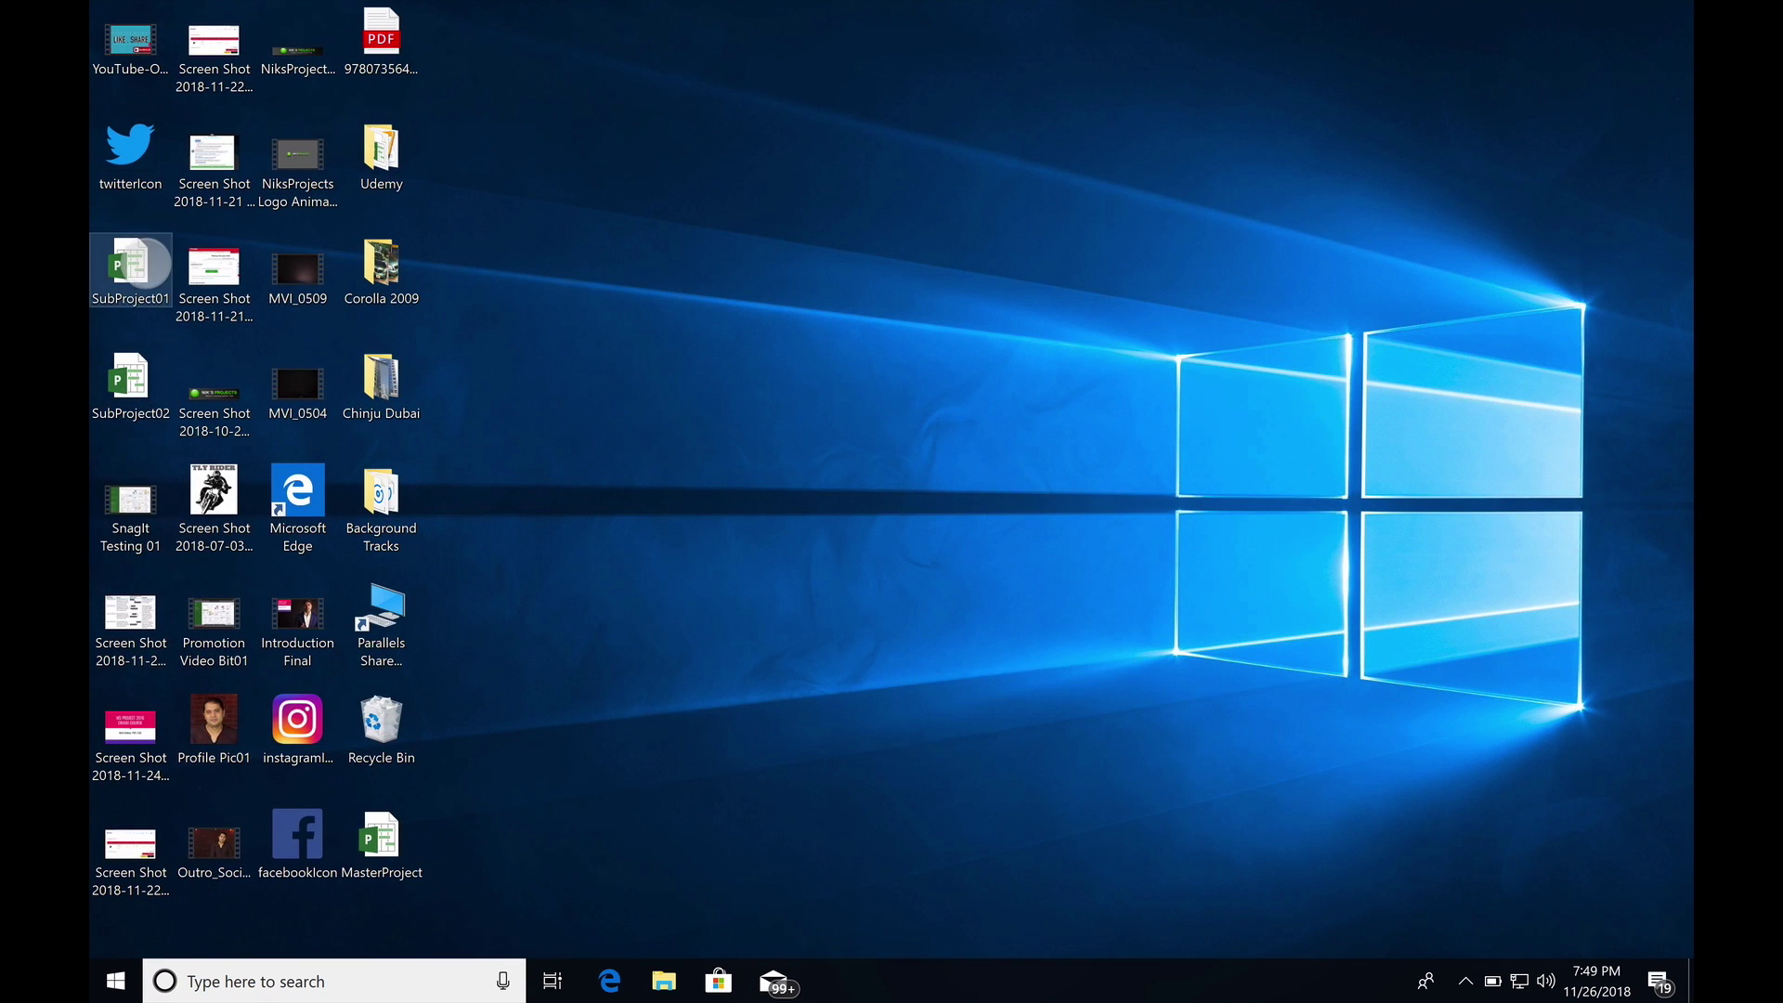
{"action": "double_click", "coordinate": [145, 261]}
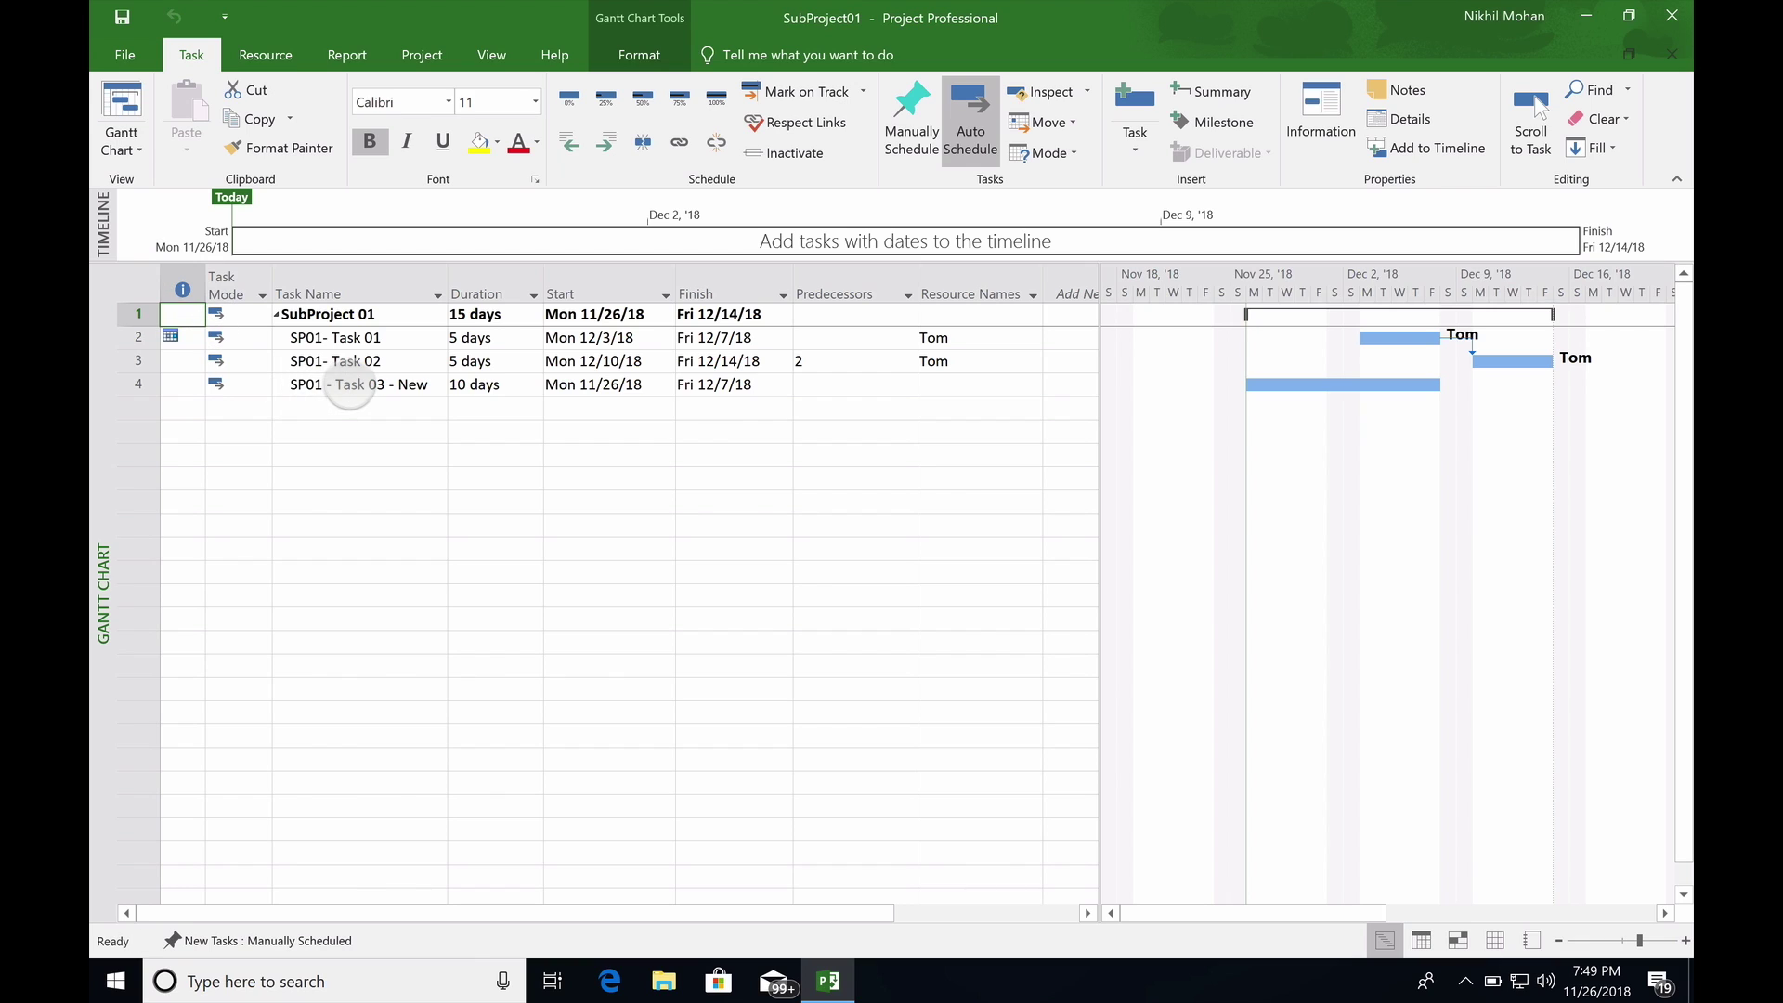
{"action": "left_click", "coordinate": [349, 384]}
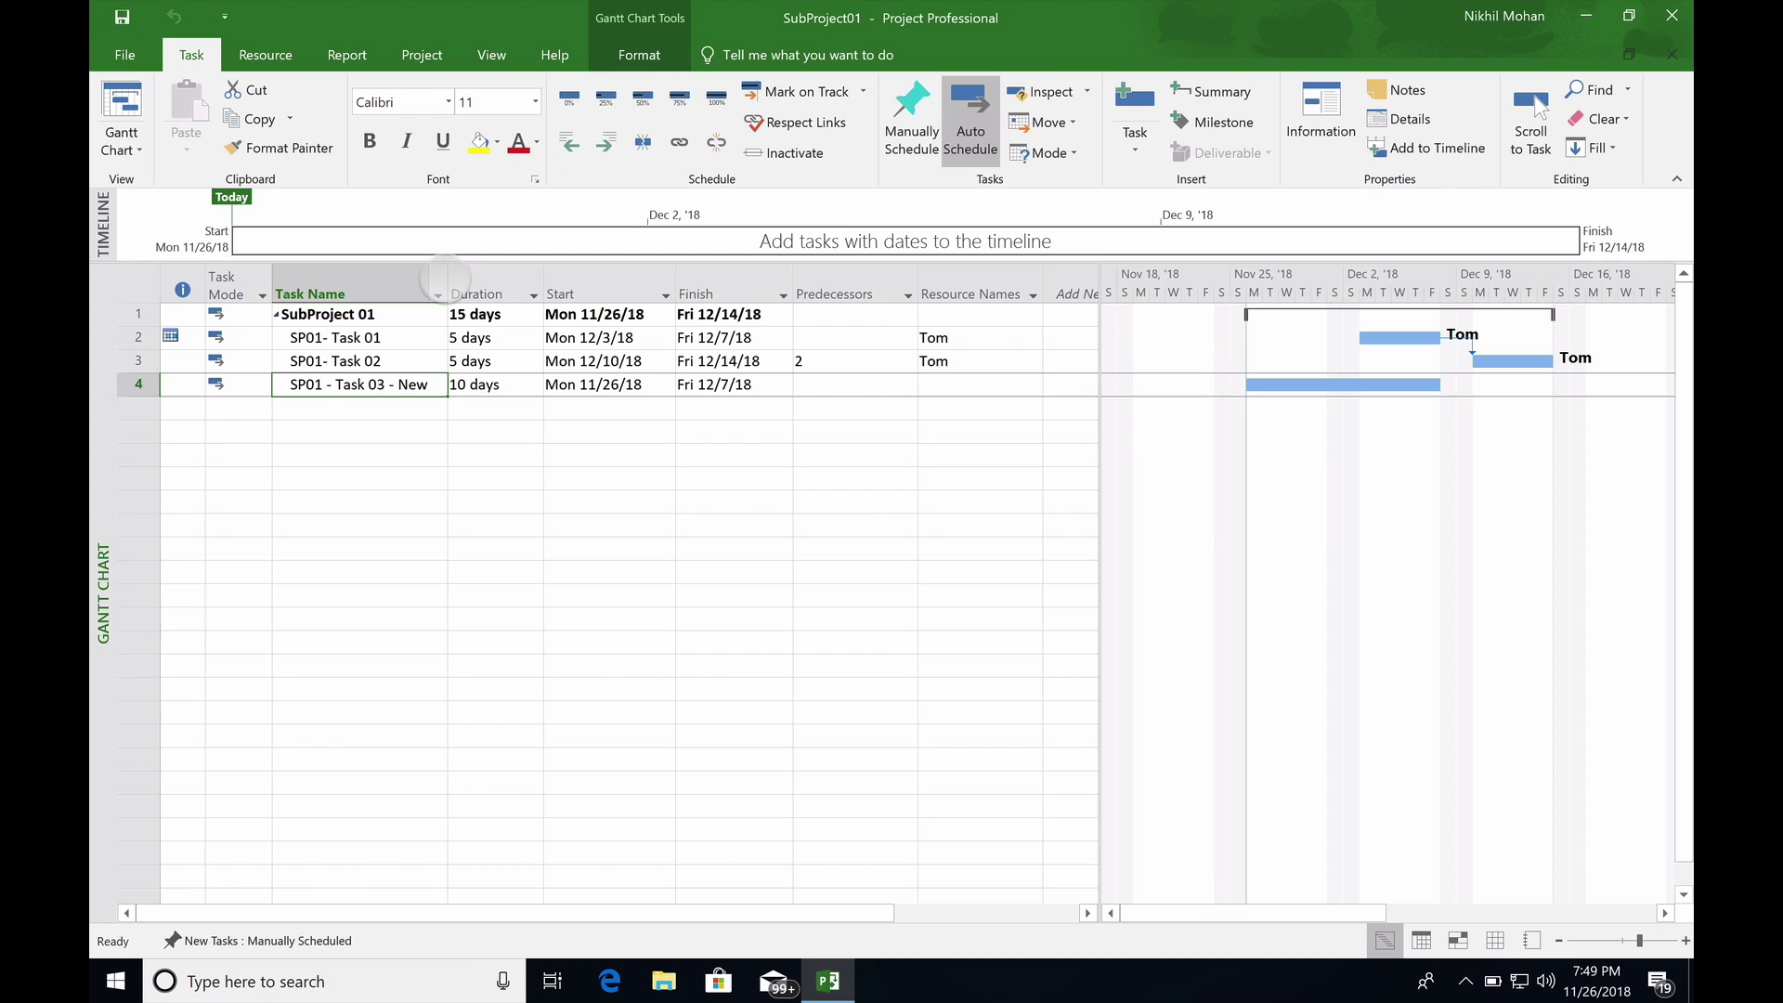
{"action": "left_click_drag", "start_coordinate": [449, 276], "coordinate": [485, 276]}
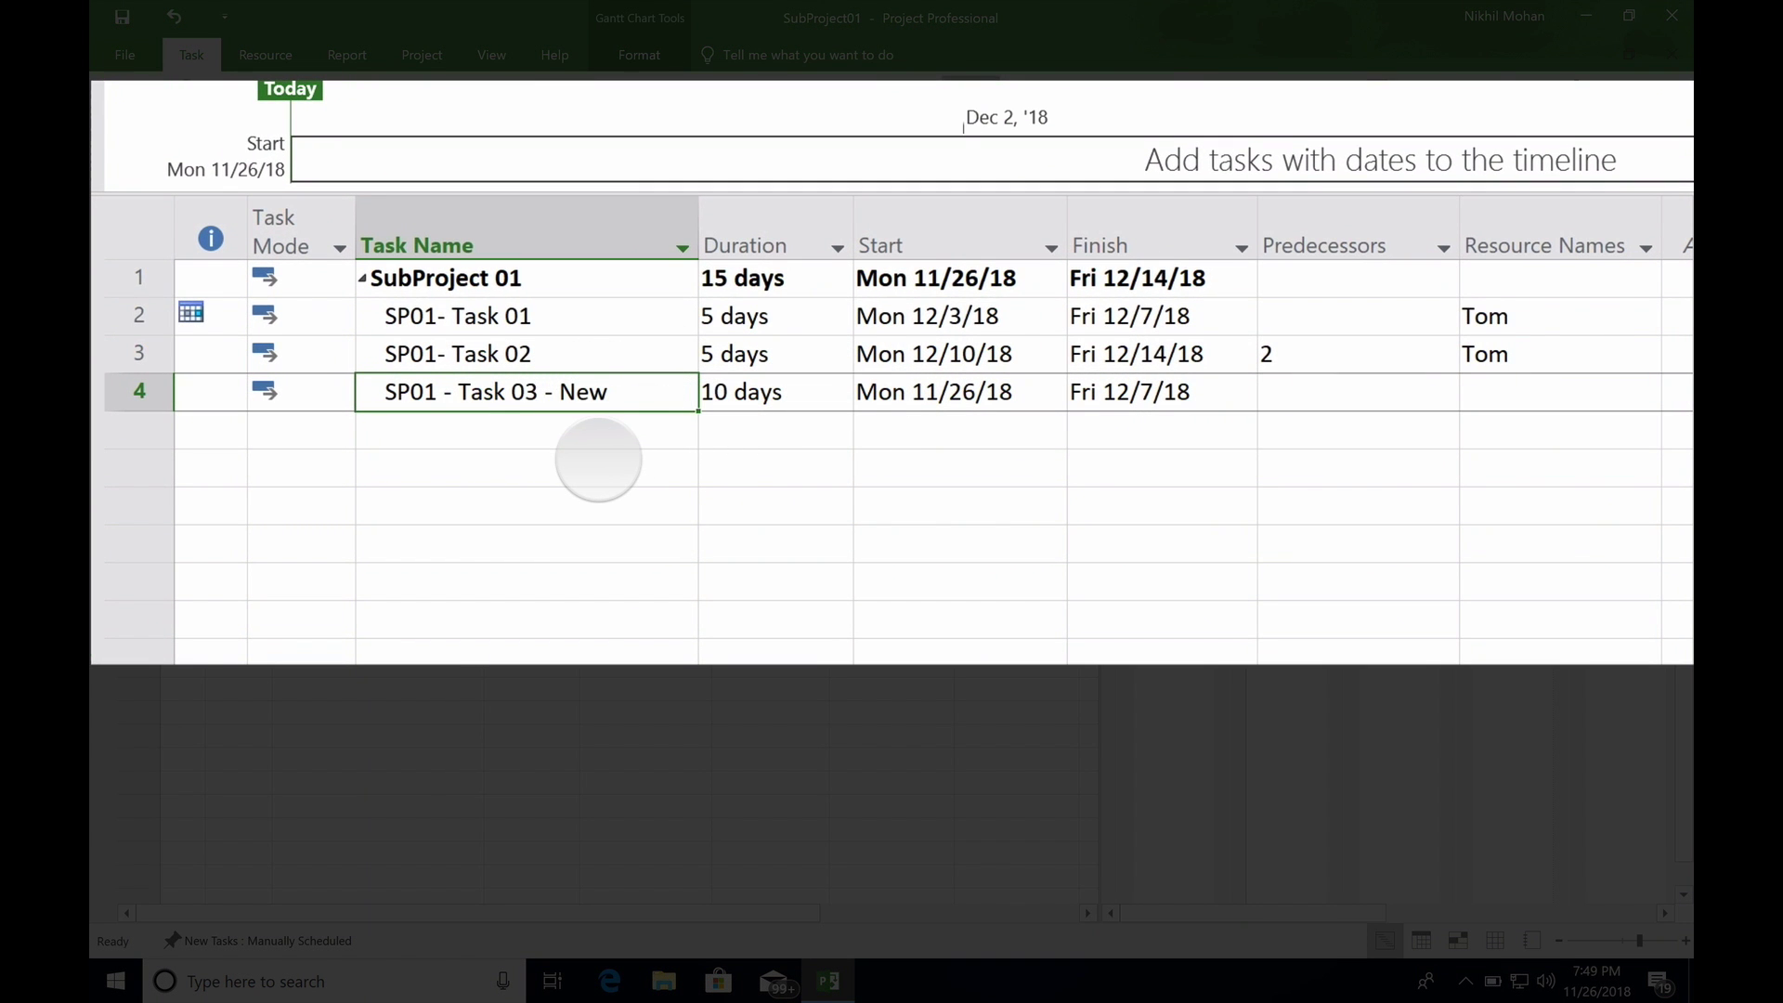
{"action": "left_click", "coordinate": [595, 432]}
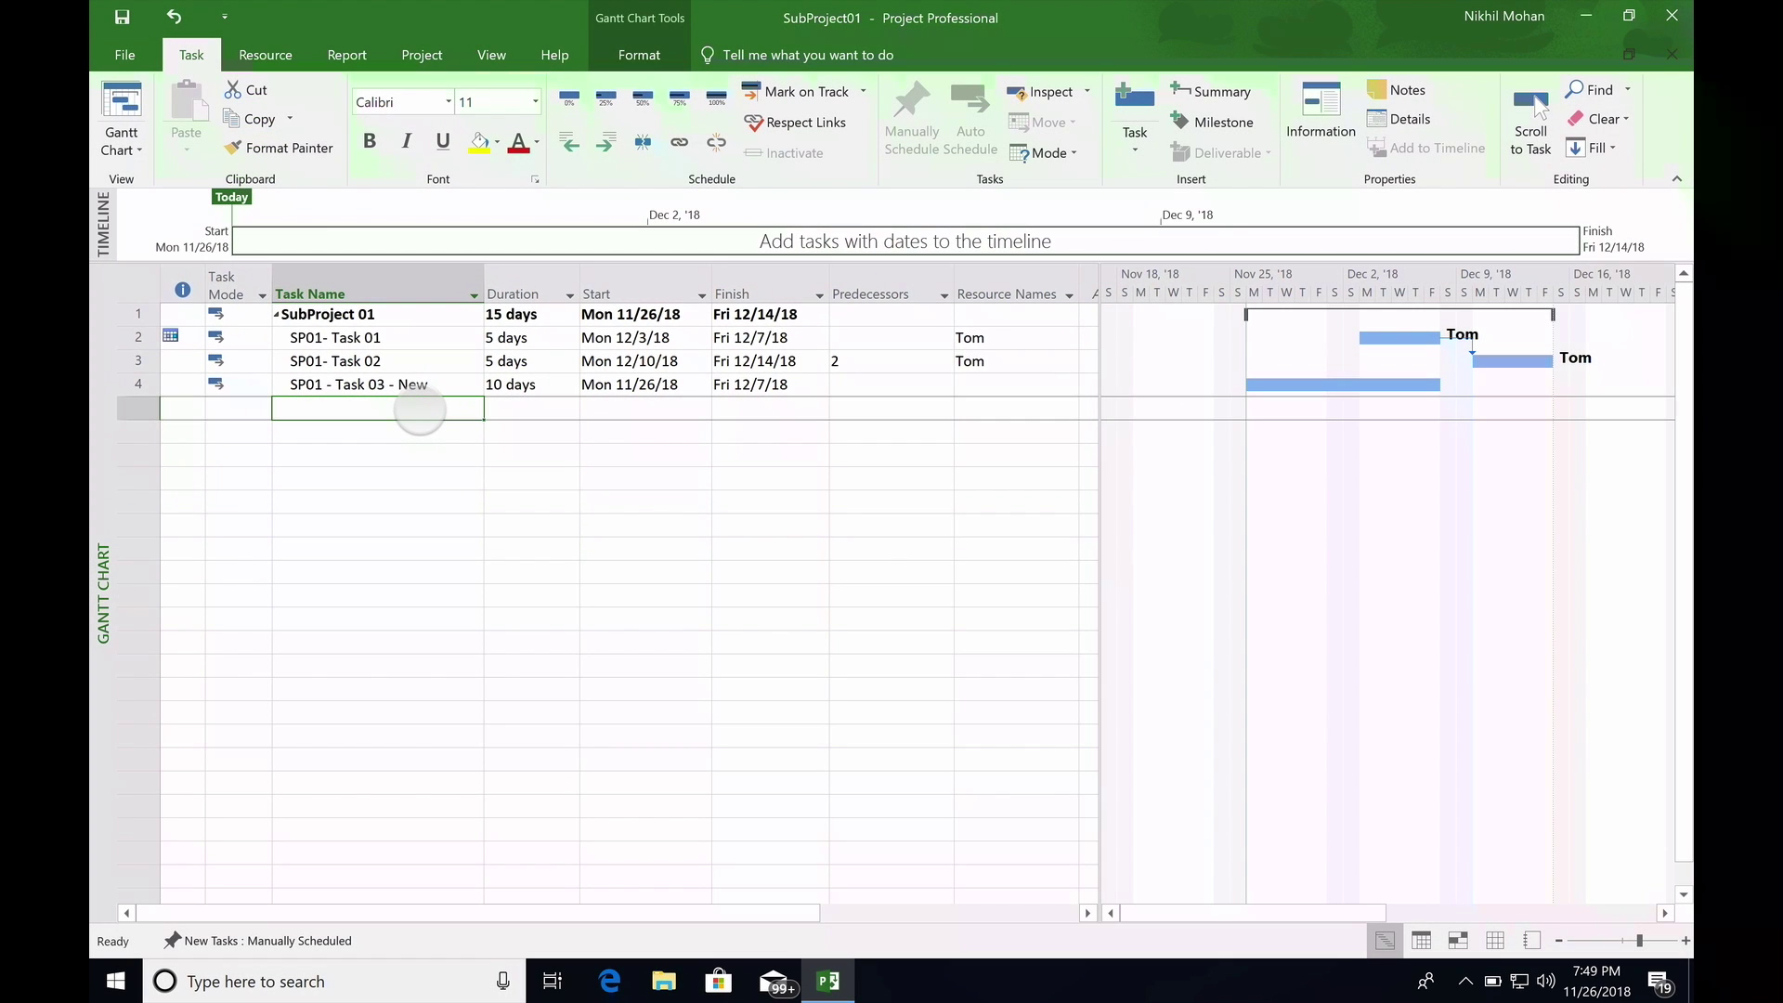
Add the auto-scheduled 10-day task 'SP01 - Task 100 - New for Master' in row 5
{"action": "type", "text": "SP"}
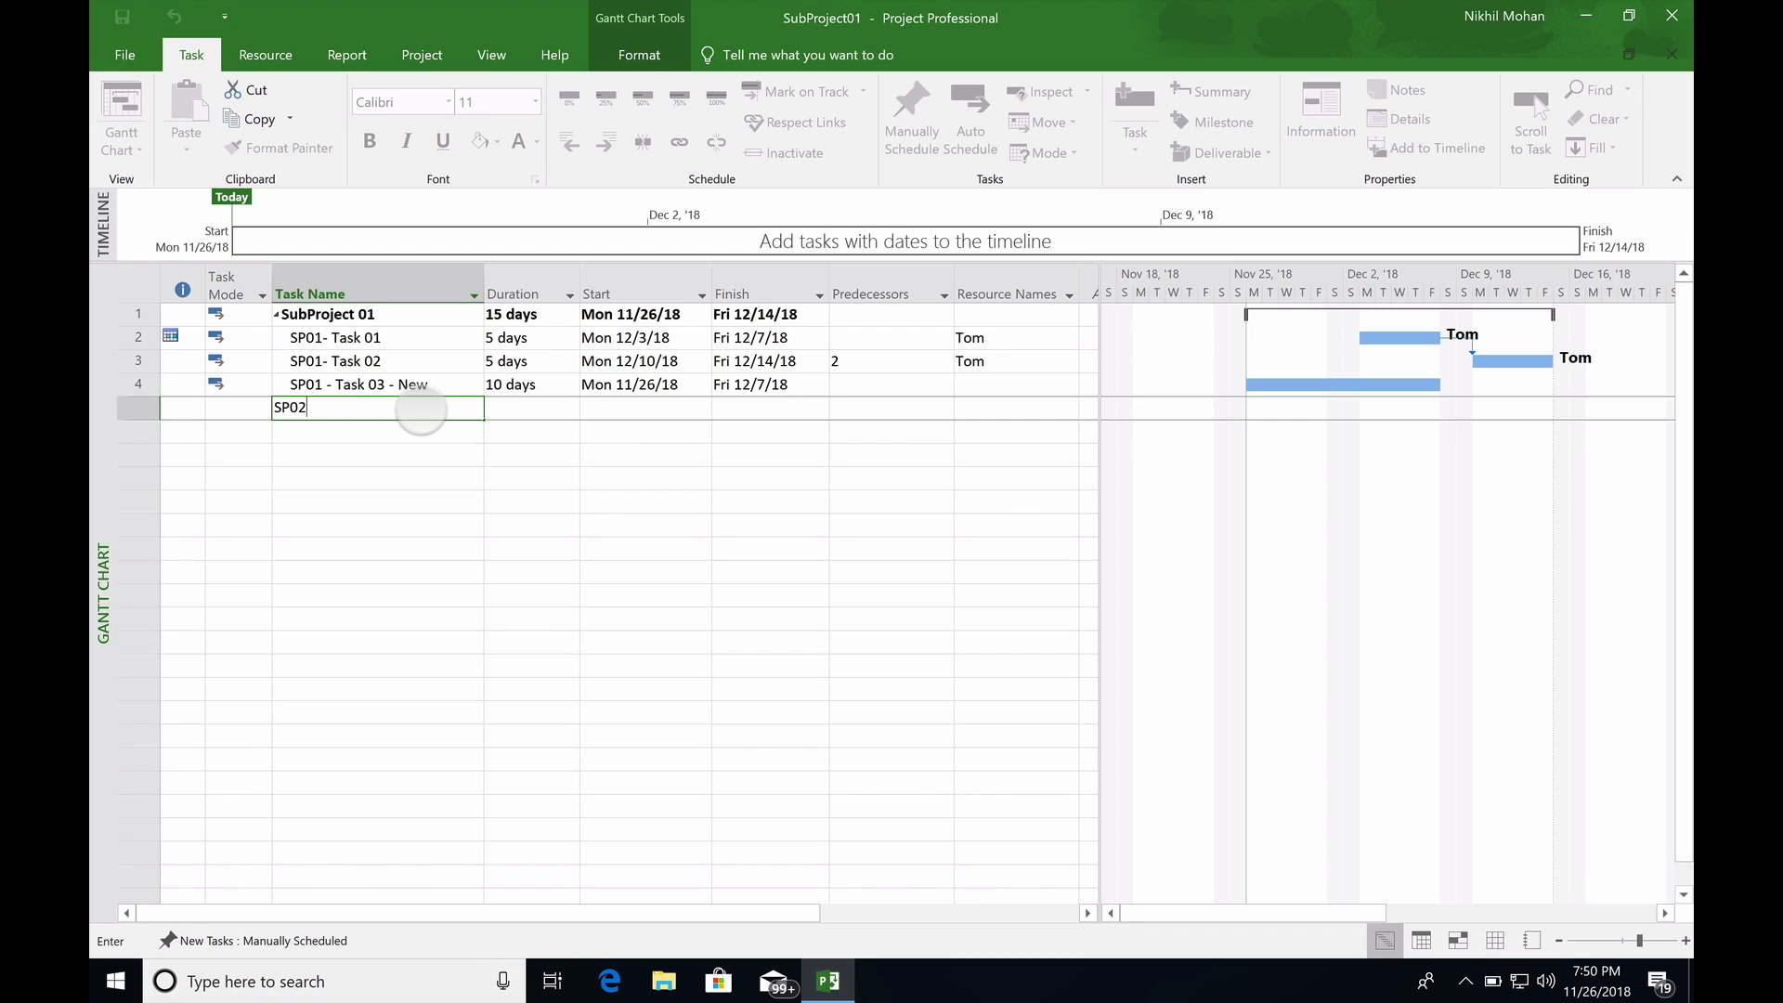
{"action": "type", "text": "01"}
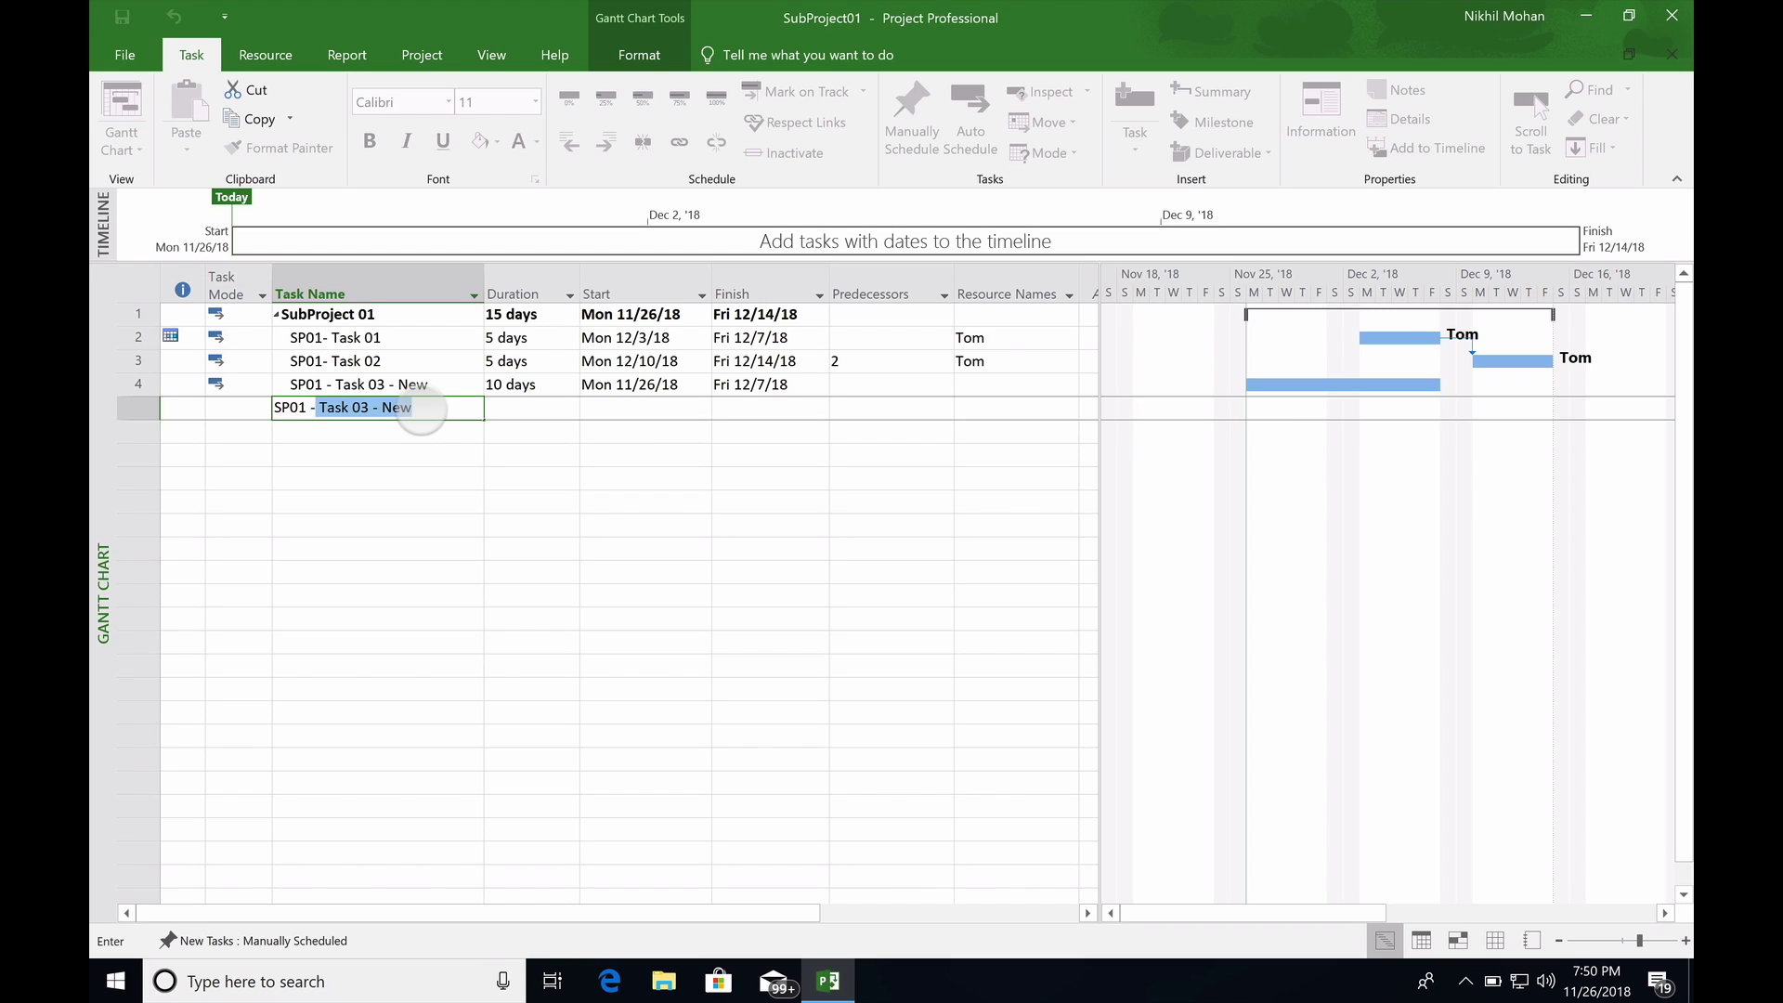
{"action": "type", "text": " - Task 100 - New"}
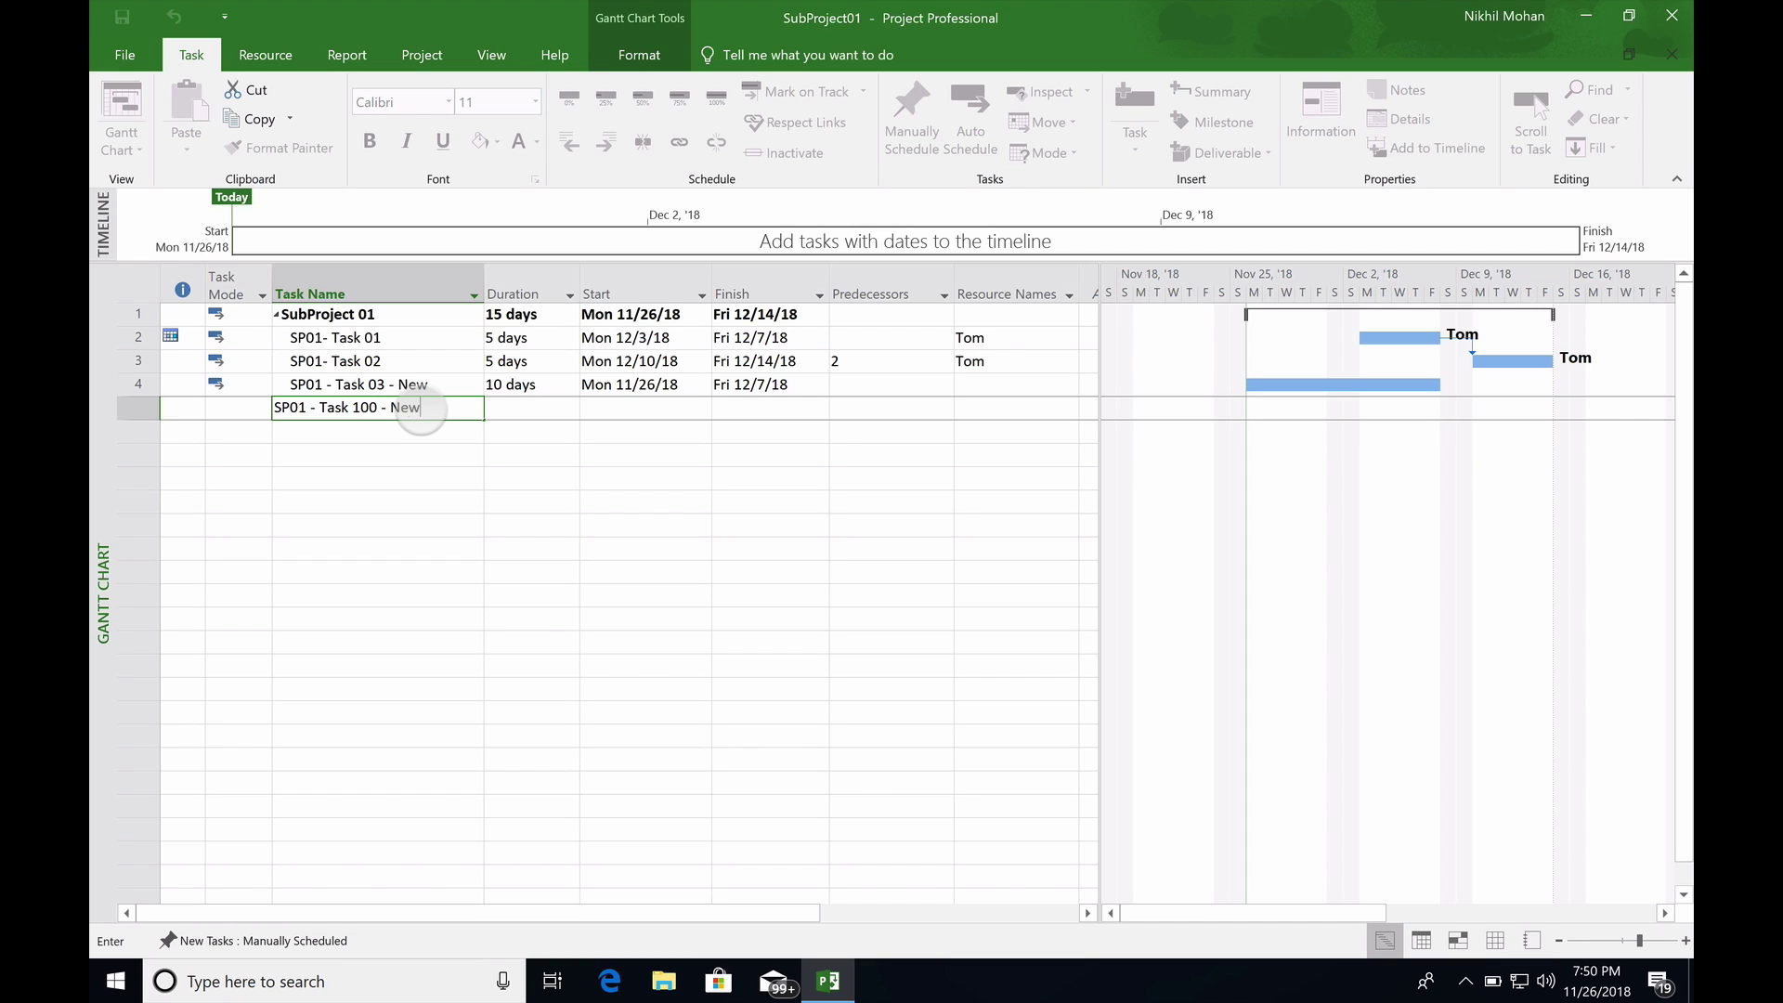
{"action": "type", "text": " for"}
{"action": "key", "text": "Tab"}
{"action": "type", "text": "10"}
{"action": "key", "text": "Return"}
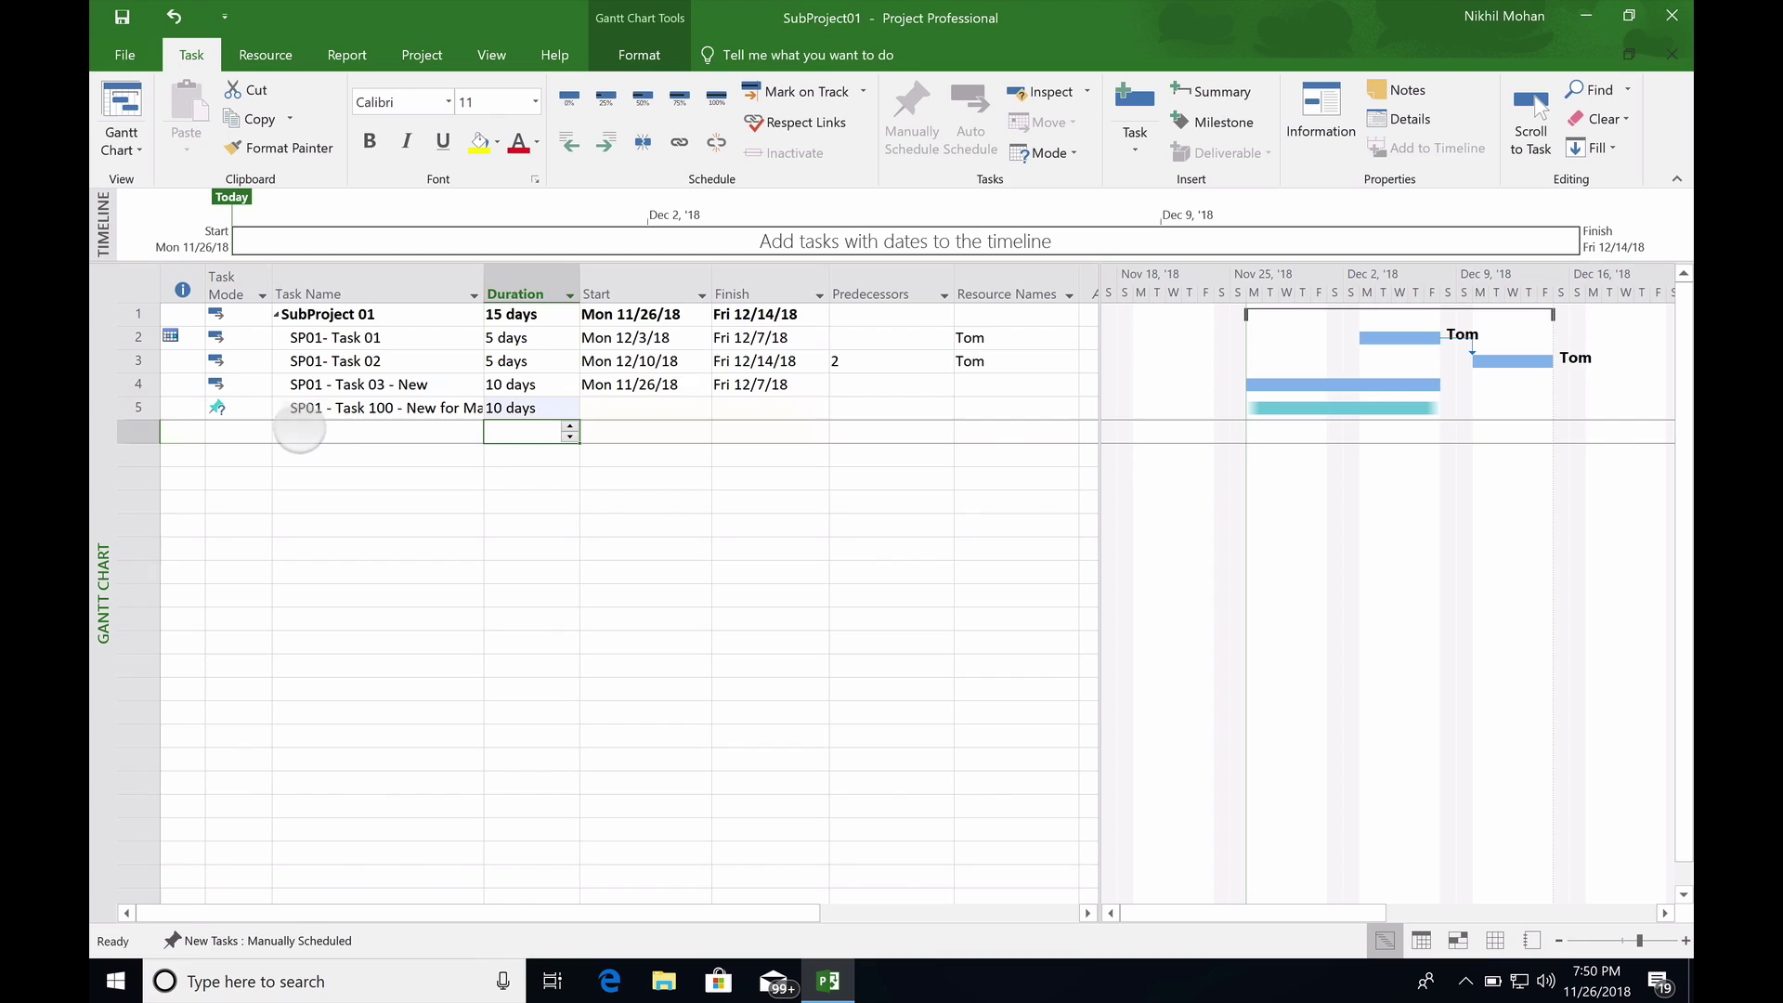
{"action": "left_click", "coordinate": [243, 385]}
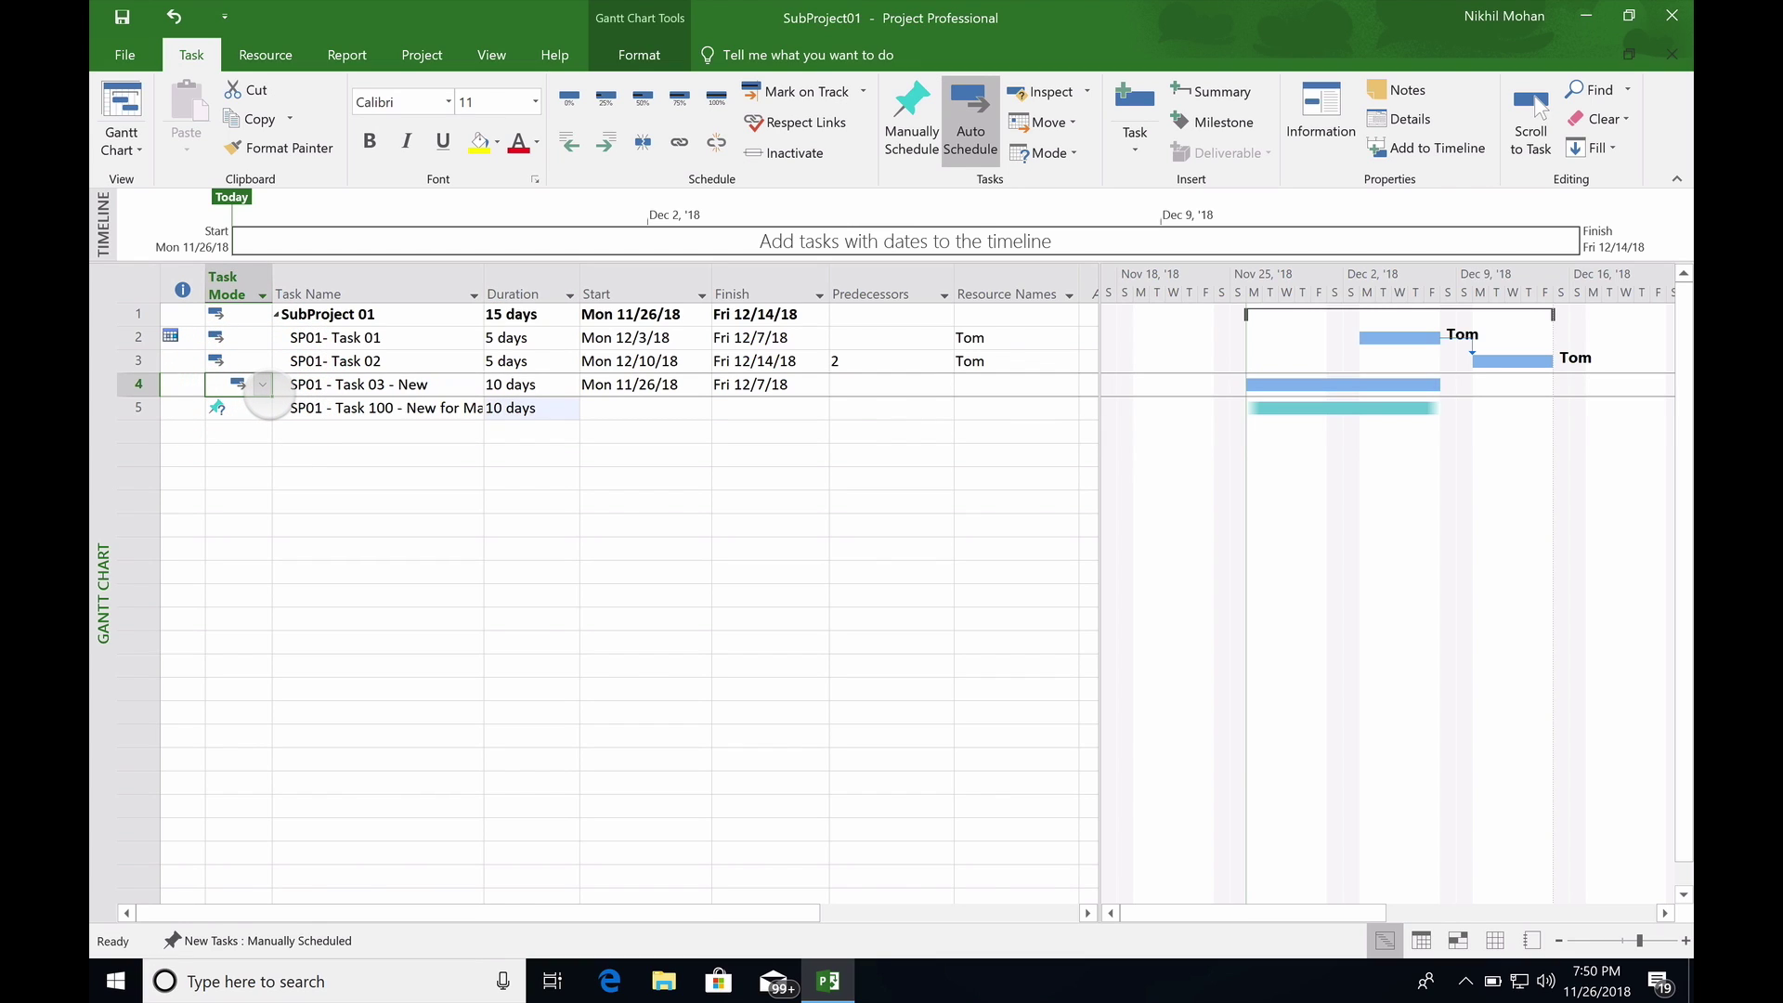
{"action": "left_click", "coordinate": [269, 409]}
{"action": "left_click", "coordinate": [264, 409]}
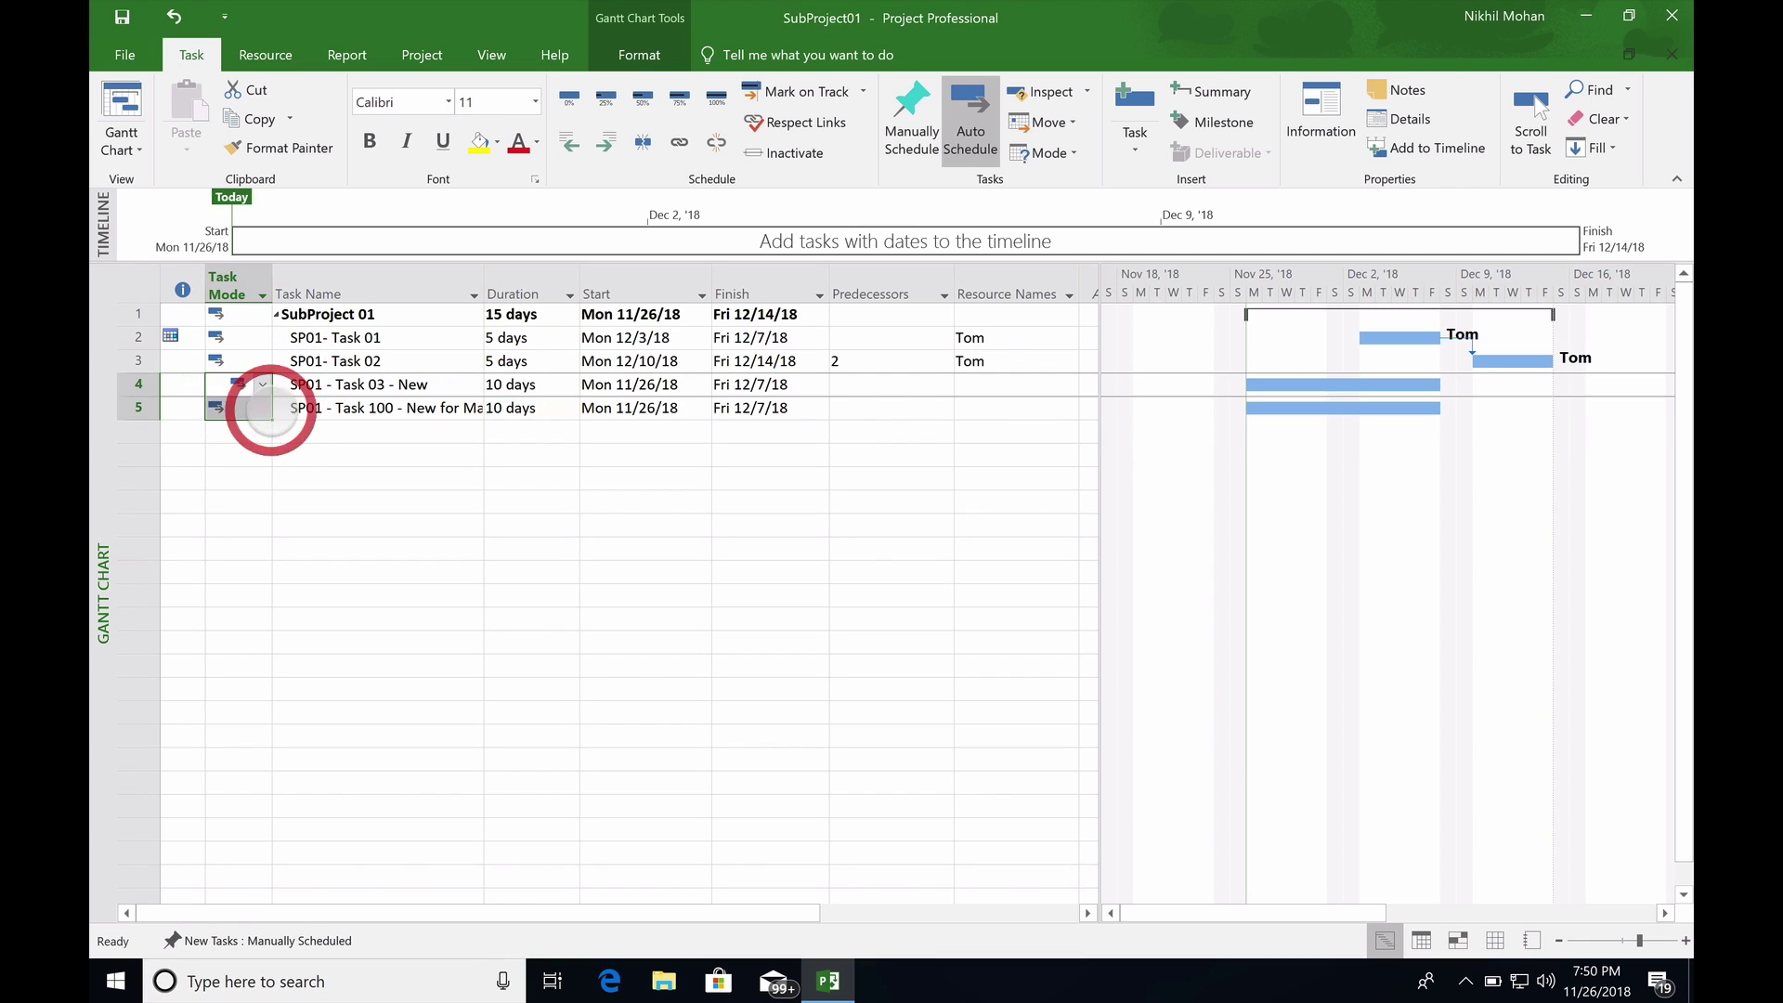
{"action": "left_click", "coordinate": [271, 427]}
Assign a resource to Task 100 and save SubProject01
{"action": "left_click", "coordinate": [966, 400]}
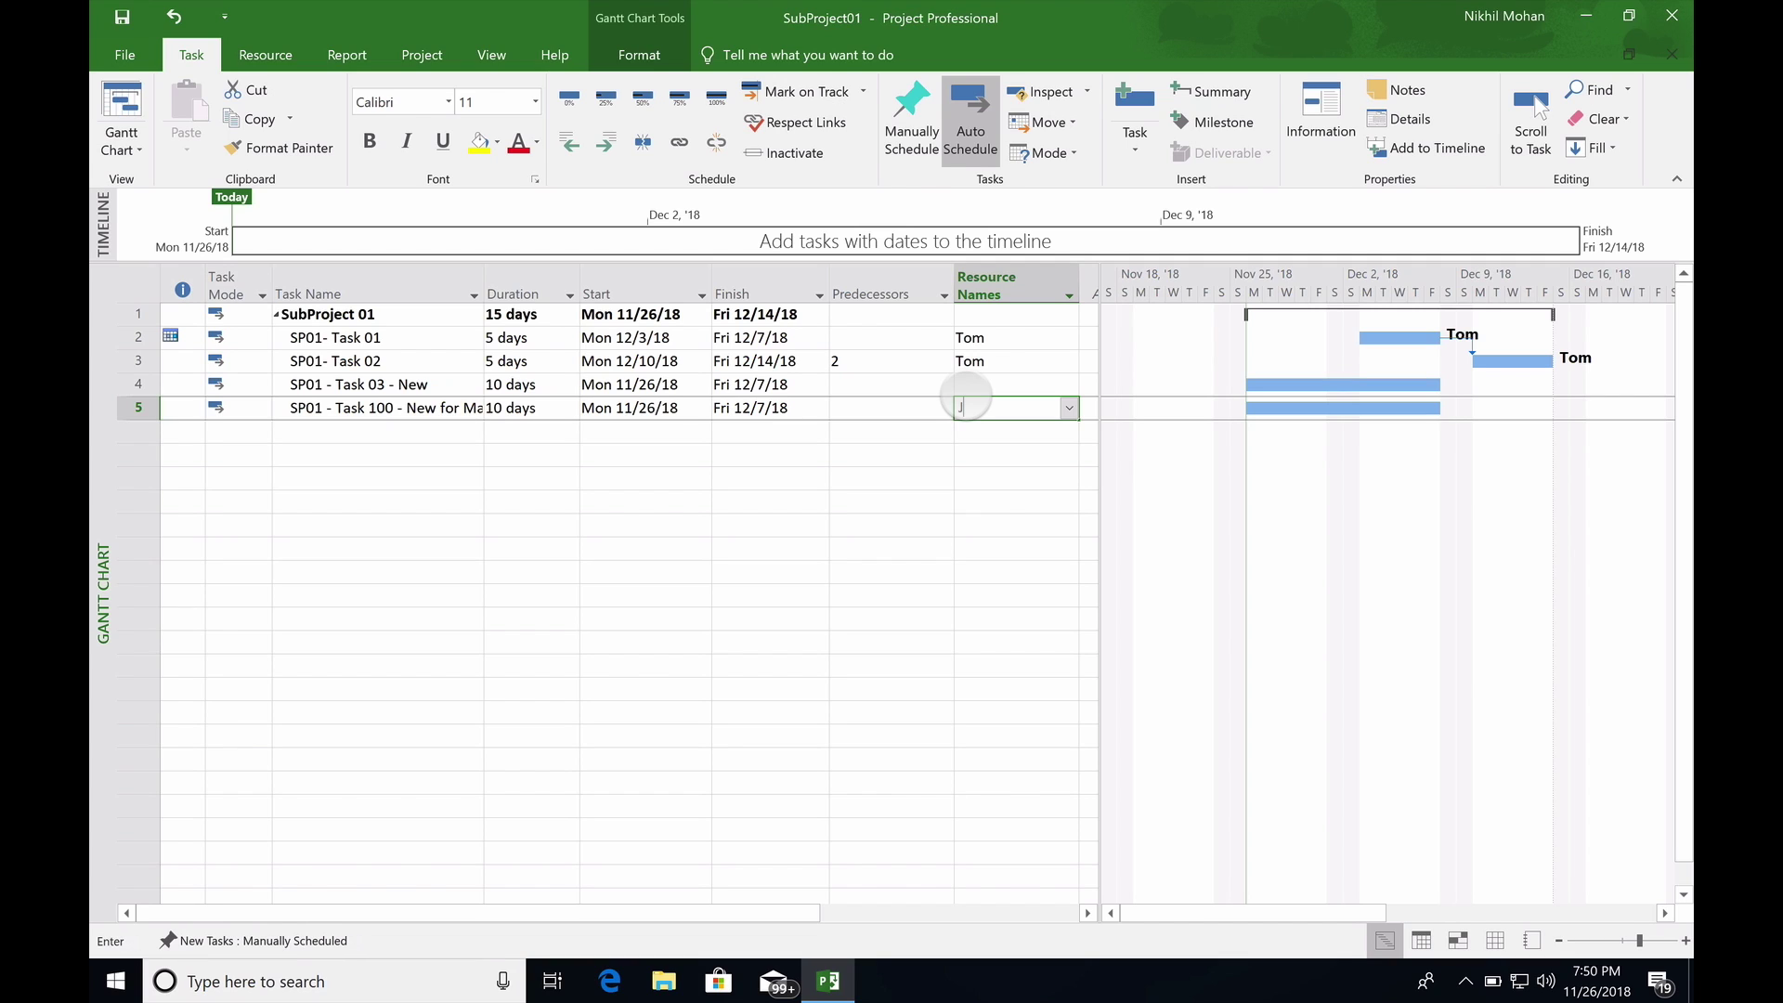
{"action": "type", "text": "Jack"}
{"action": "key", "text": "Return"}
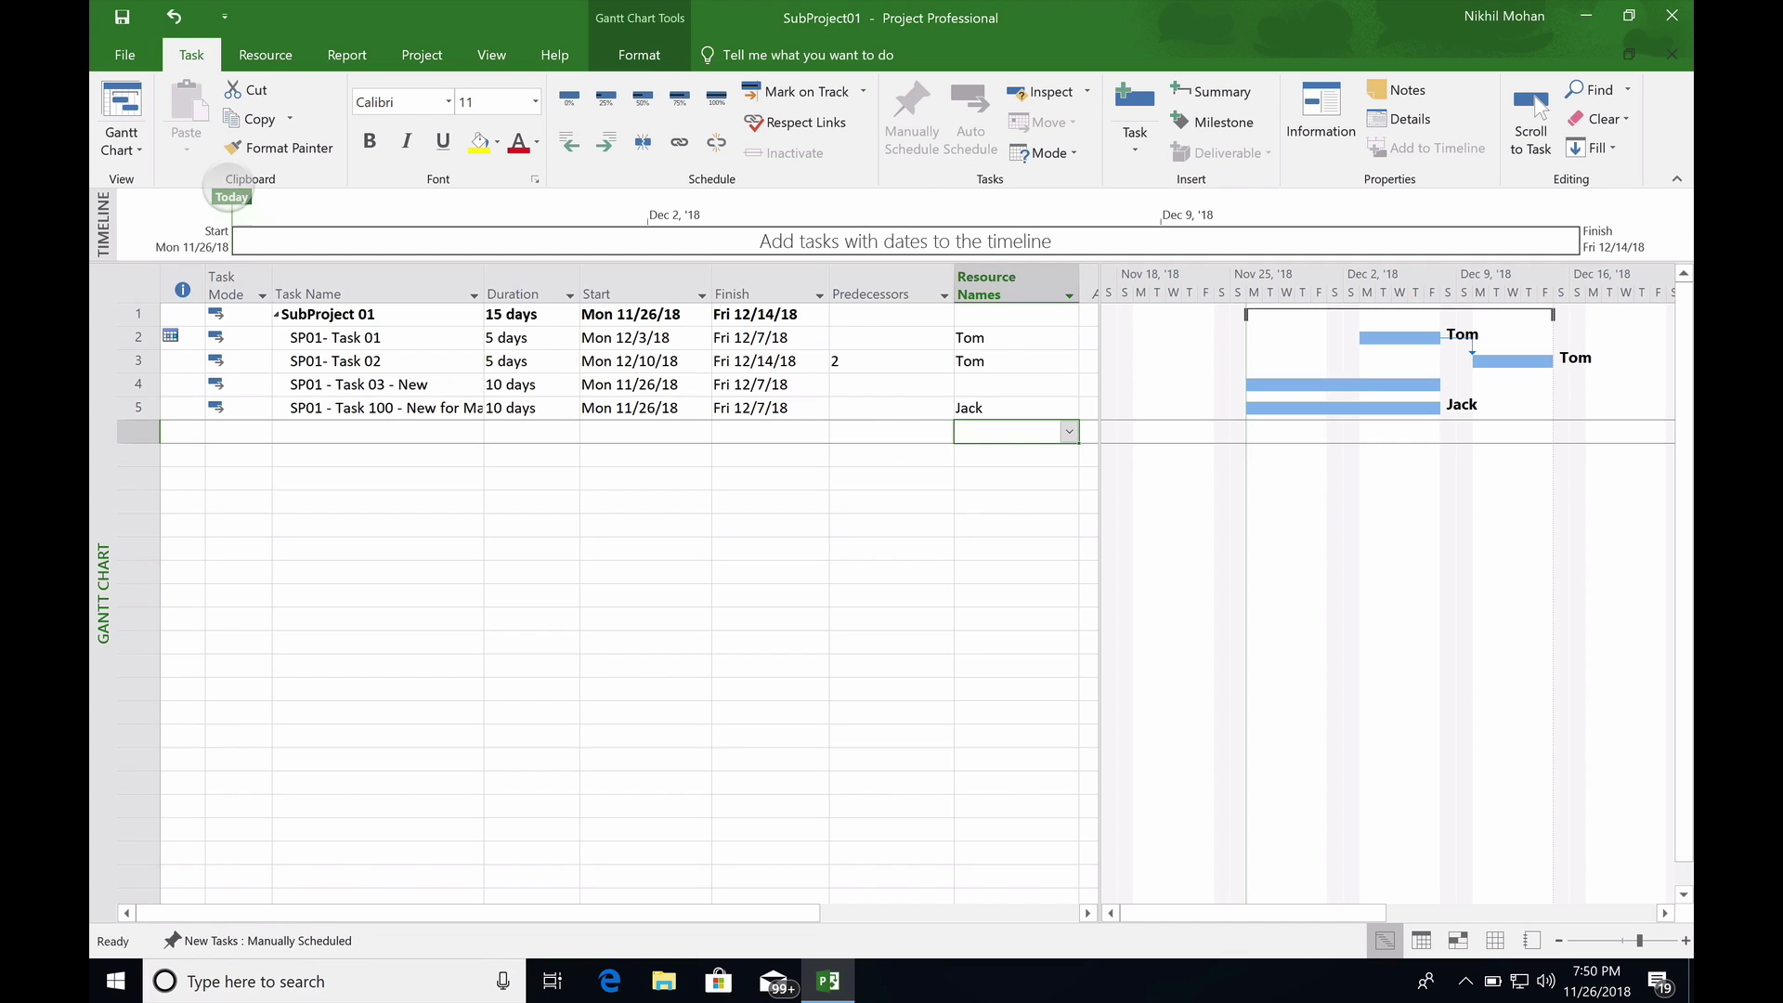
{"action": "left_click", "coordinate": [122, 17]}
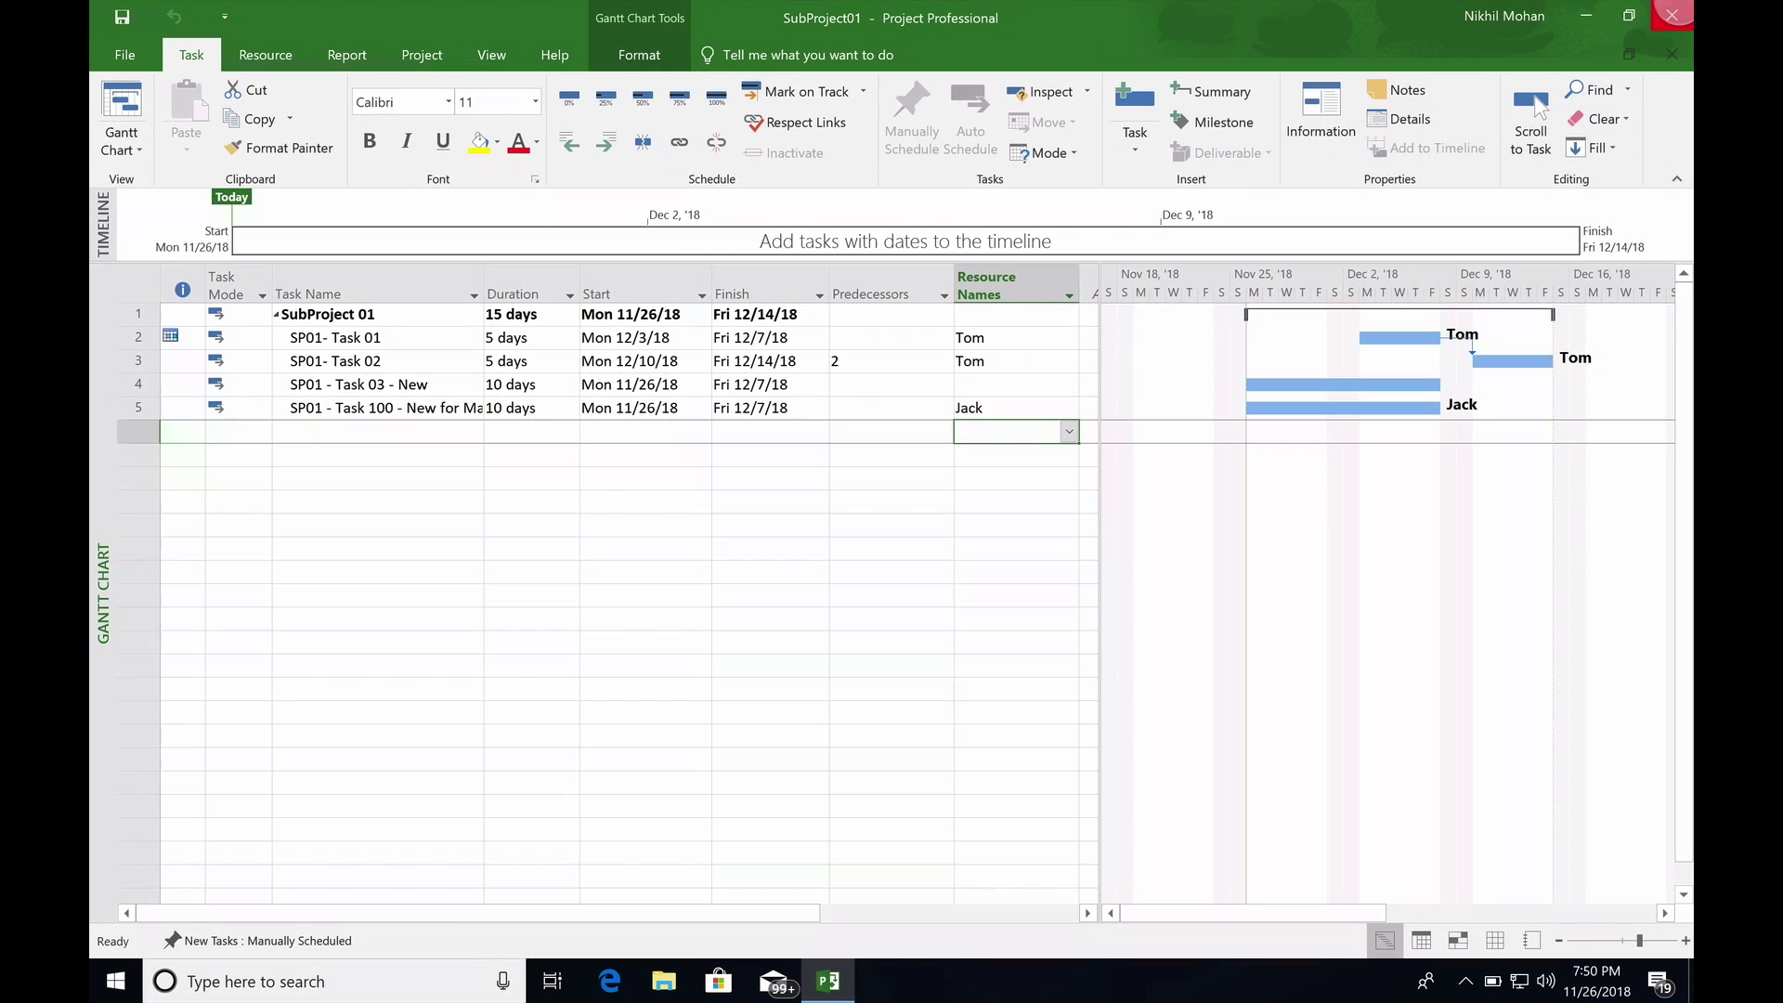
Reopen MasterProject and confirm SP01 - Task 100 - New for Master shows with its resource under SubProject 01
{"action": "left_click", "coordinate": [1672, 15]}
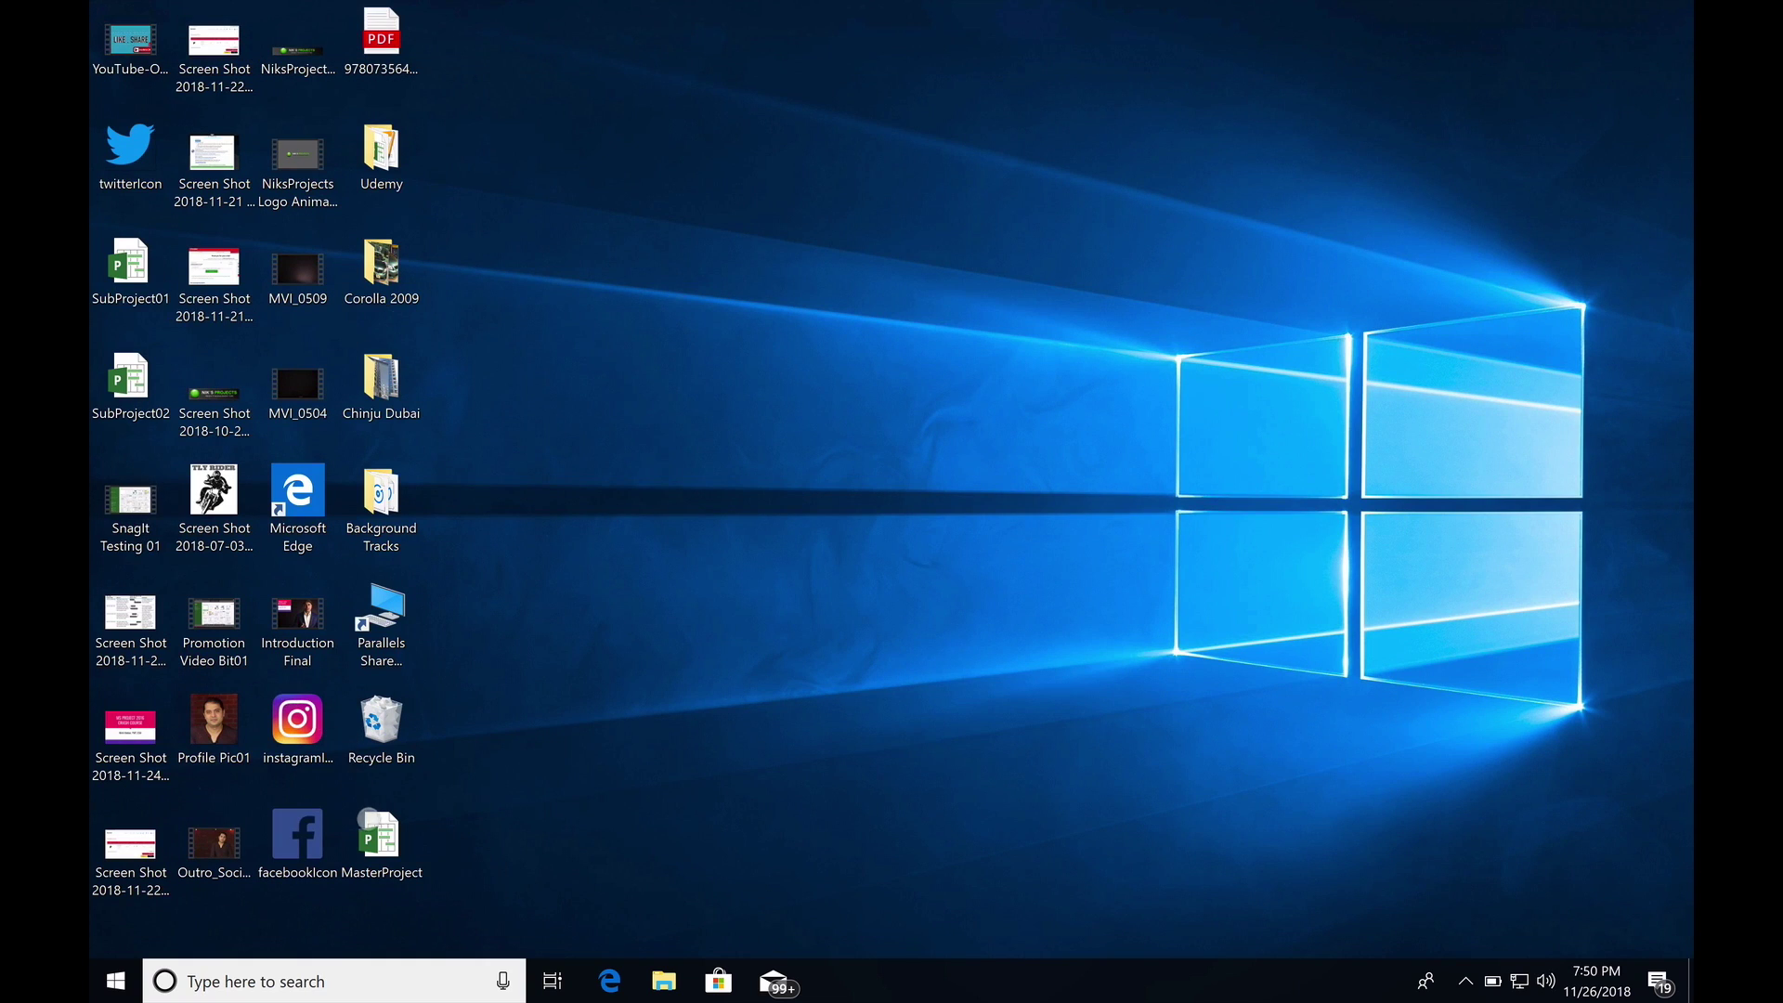
{"action": "left_click", "coordinate": [371, 822]}
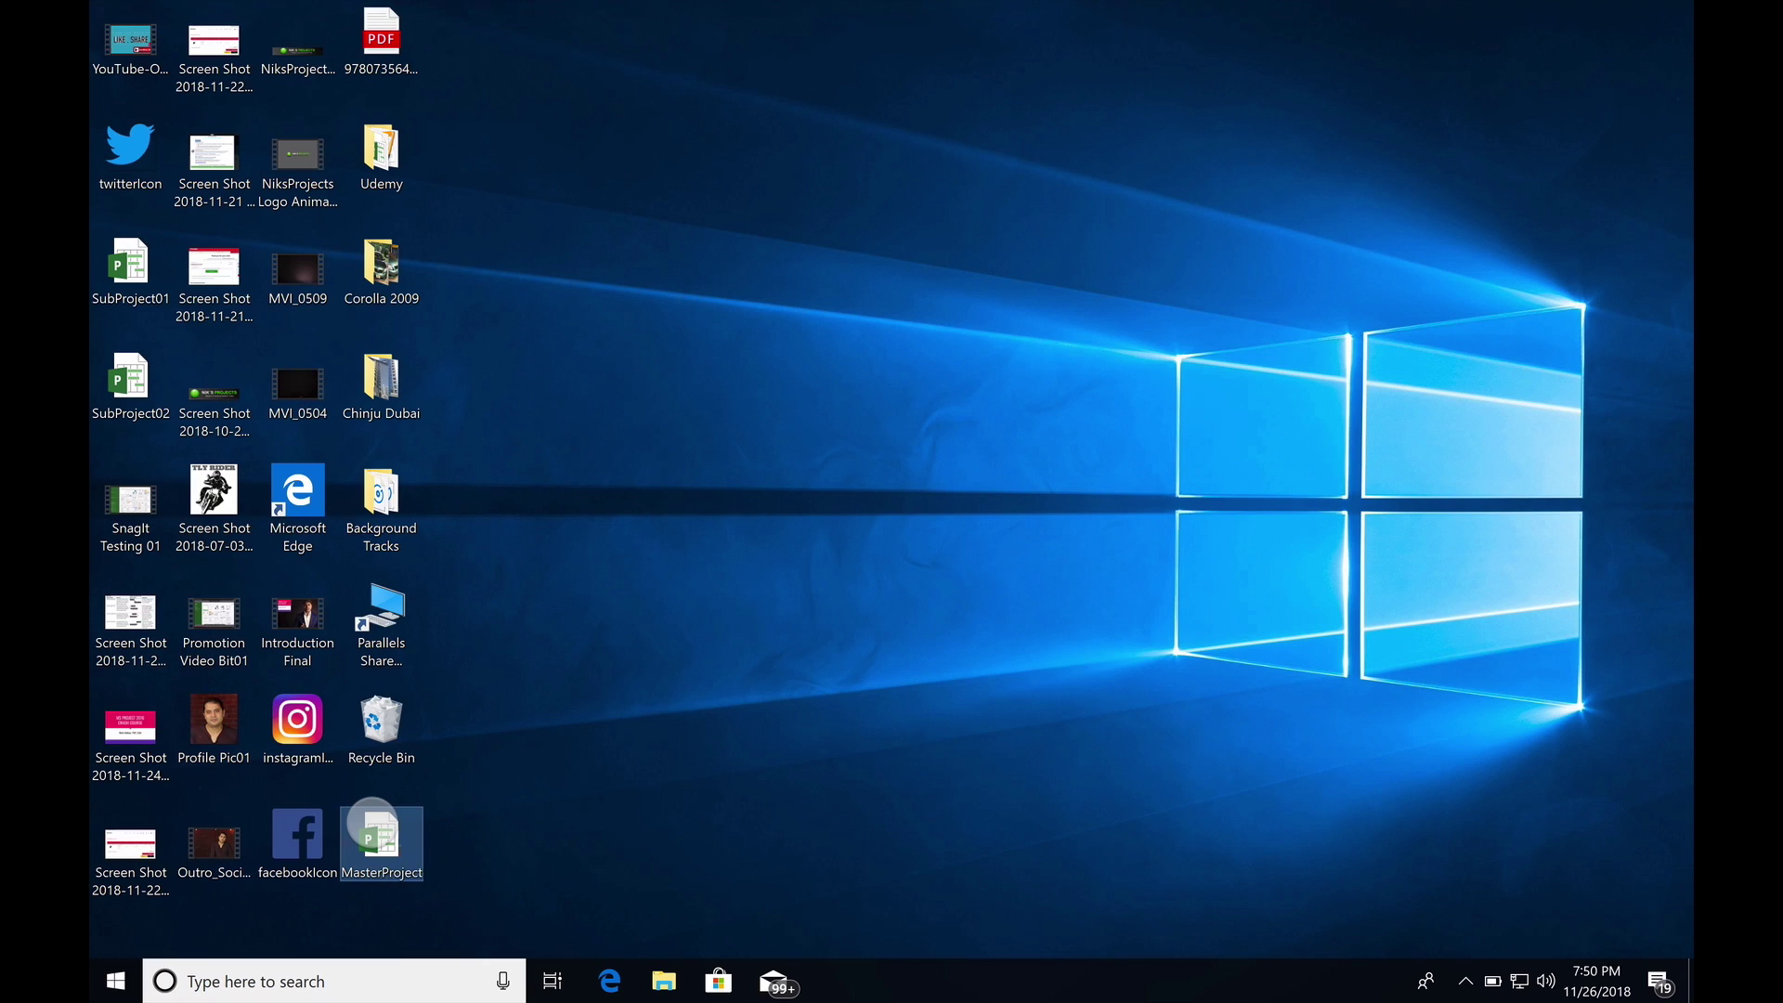
{"action": "double_click", "coordinate": [372, 822]}
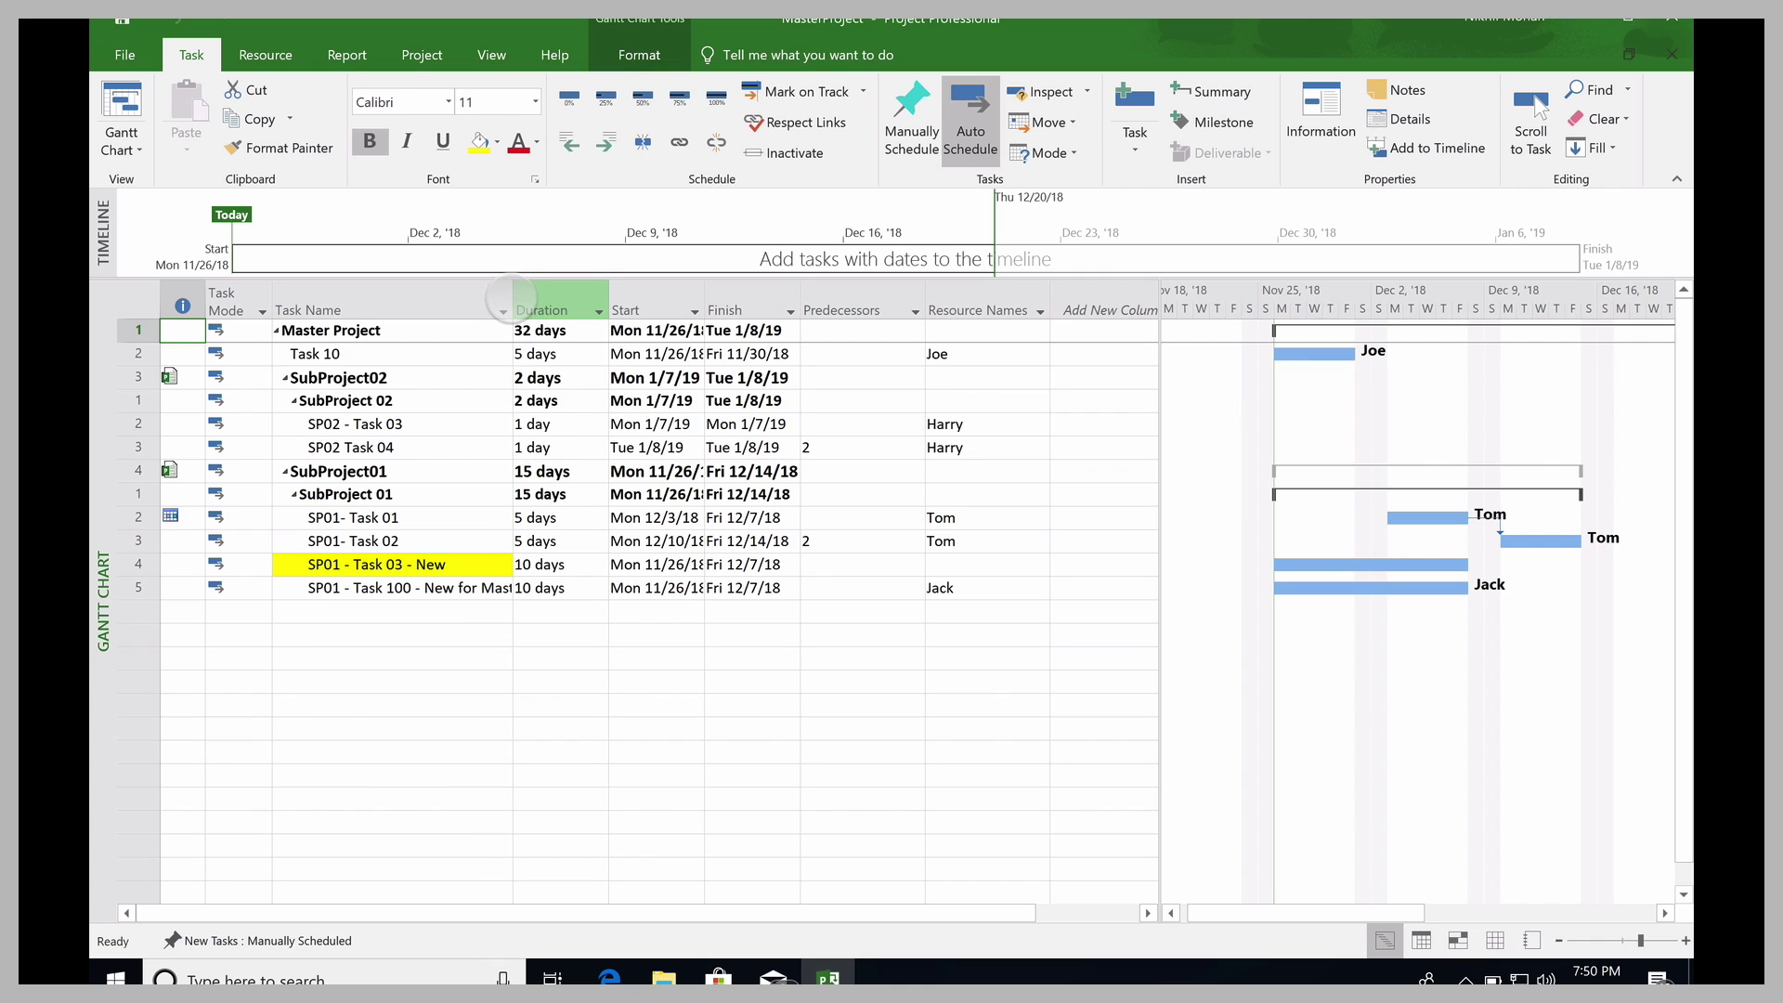
{"action": "left_click_drag", "start_coordinate": [511, 302], "coordinate": [637, 316]}
{"action": "left_click", "coordinate": [498, 569]}
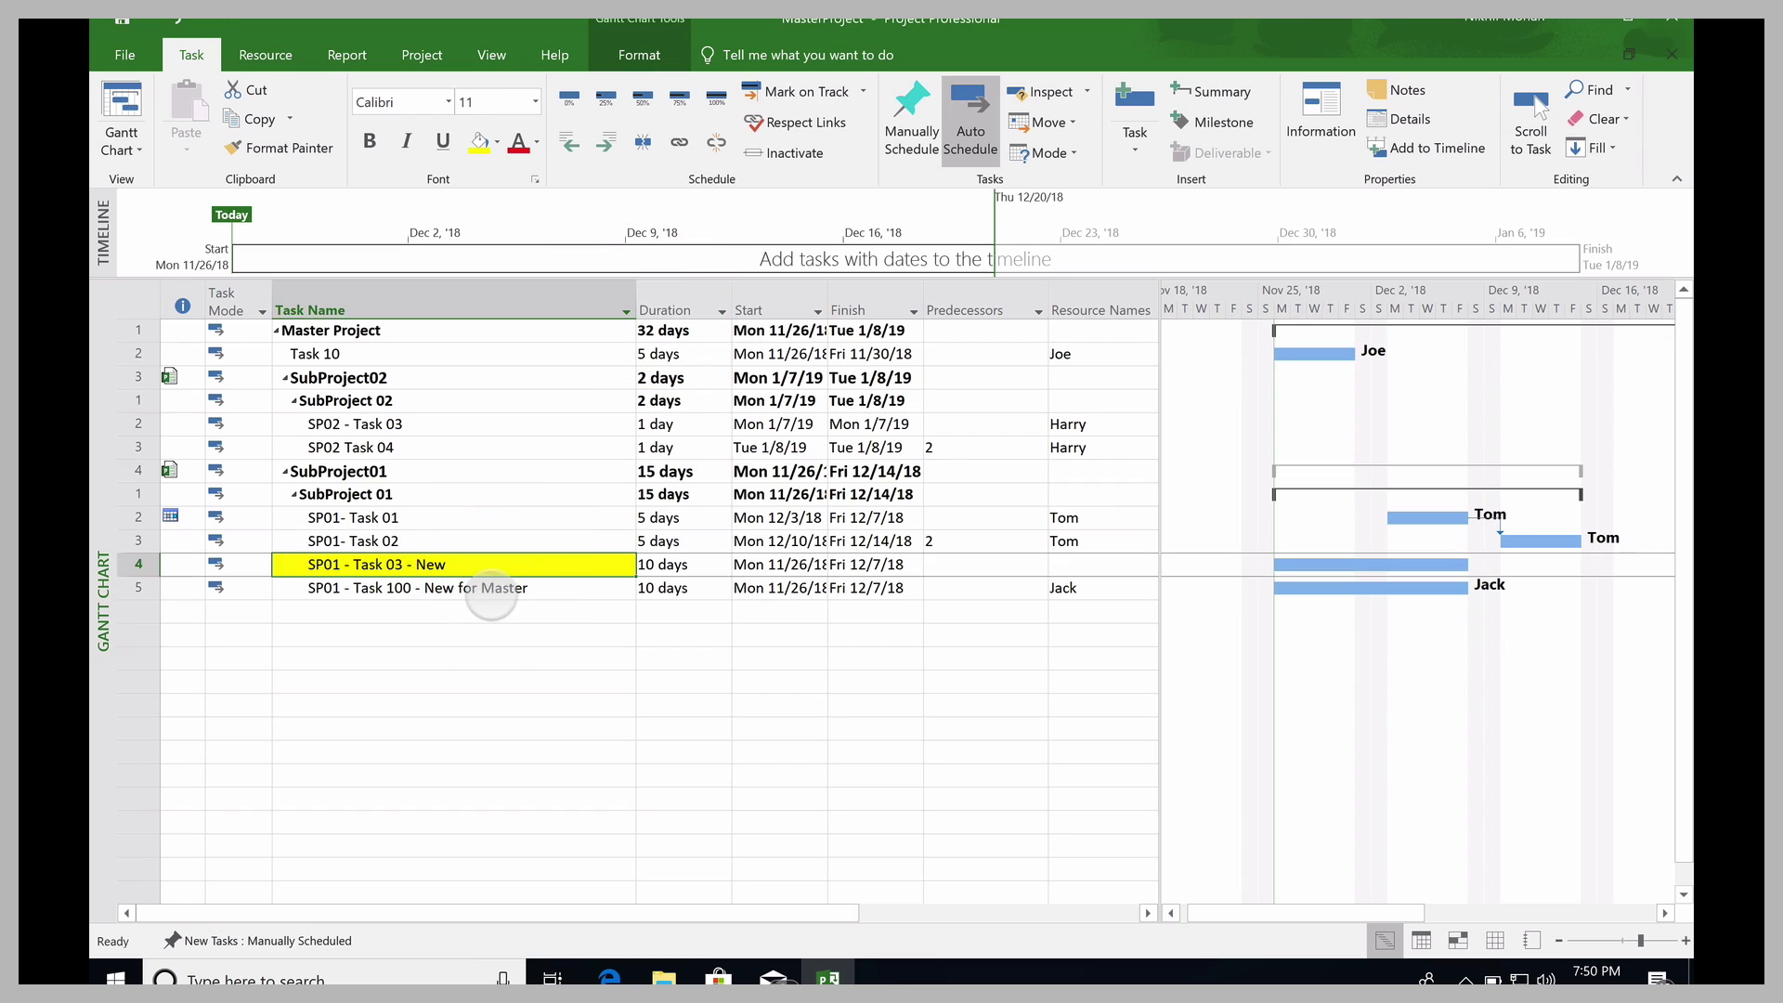
{"action": "left_click", "coordinate": [491, 594]}
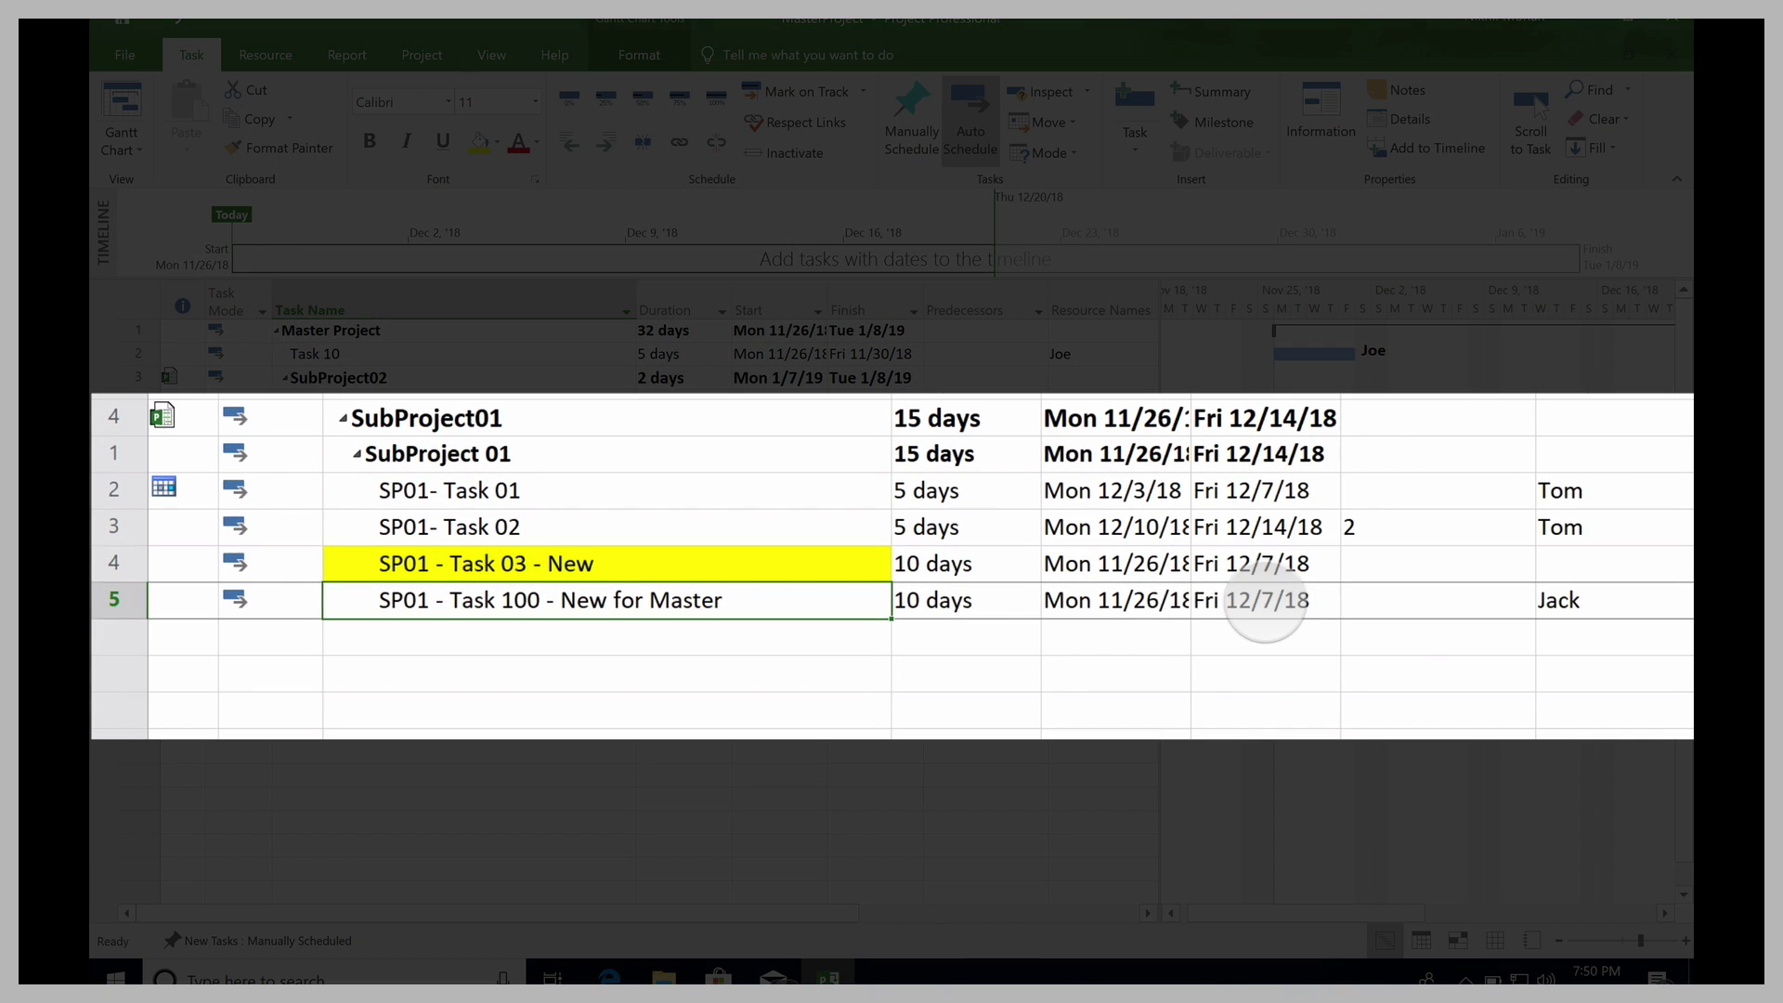
{"action": "left_click", "coordinate": [1621, 600]}
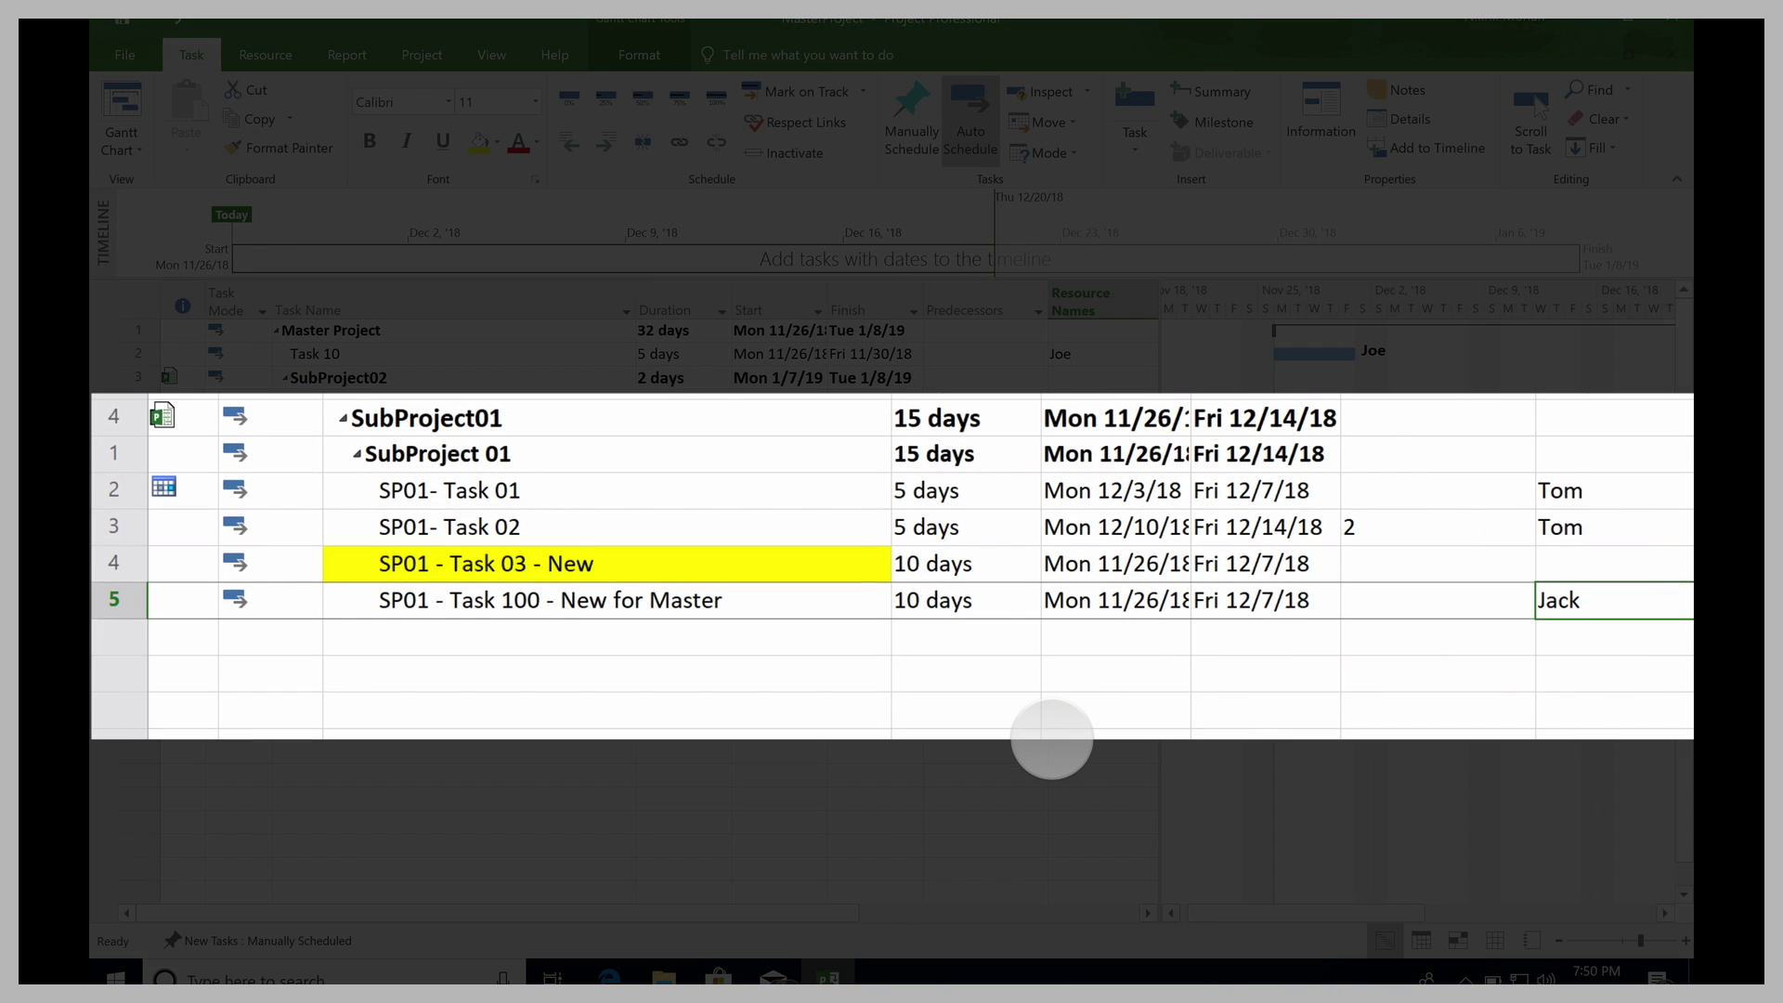